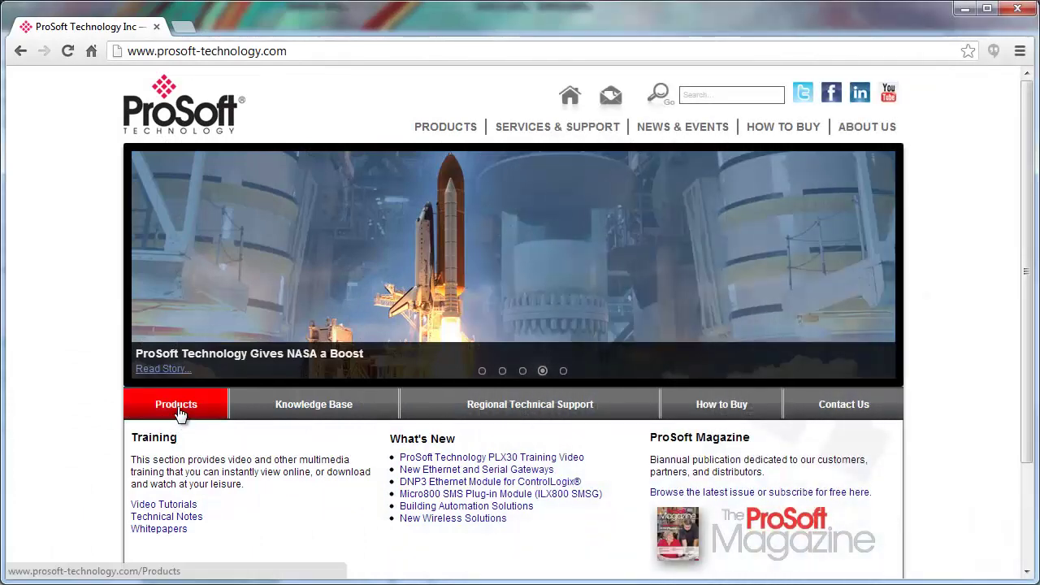
# Browse ProSoft's CompactLogix in-chassis products to the MVI69E-MBTCP page and download its Add-on Profile
pyautogui.click(179, 410)
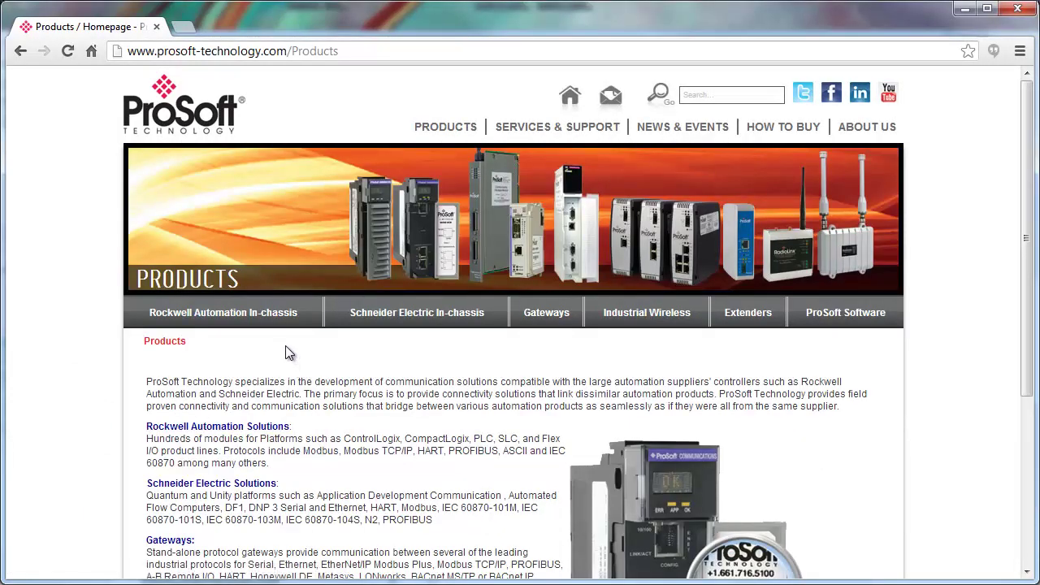
pyautogui.click(273, 318)
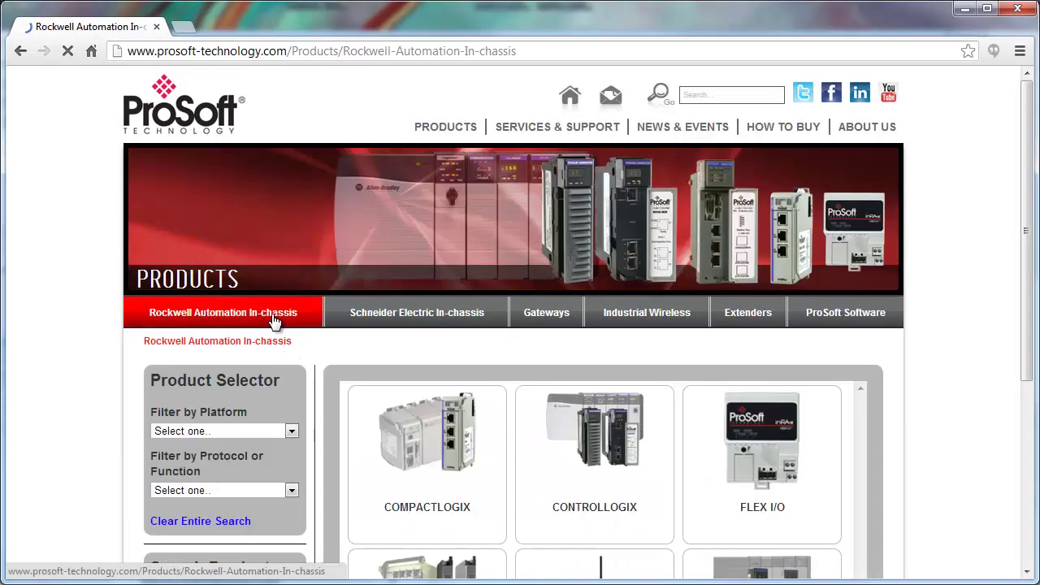
pyautogui.click(435, 505)
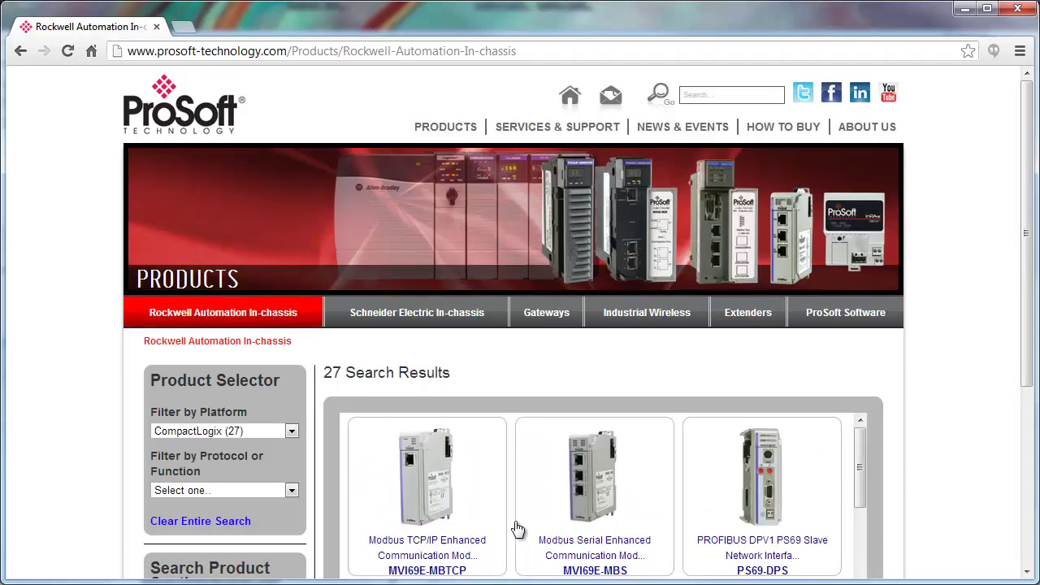
pyautogui.scroll(-2, 515, 439)
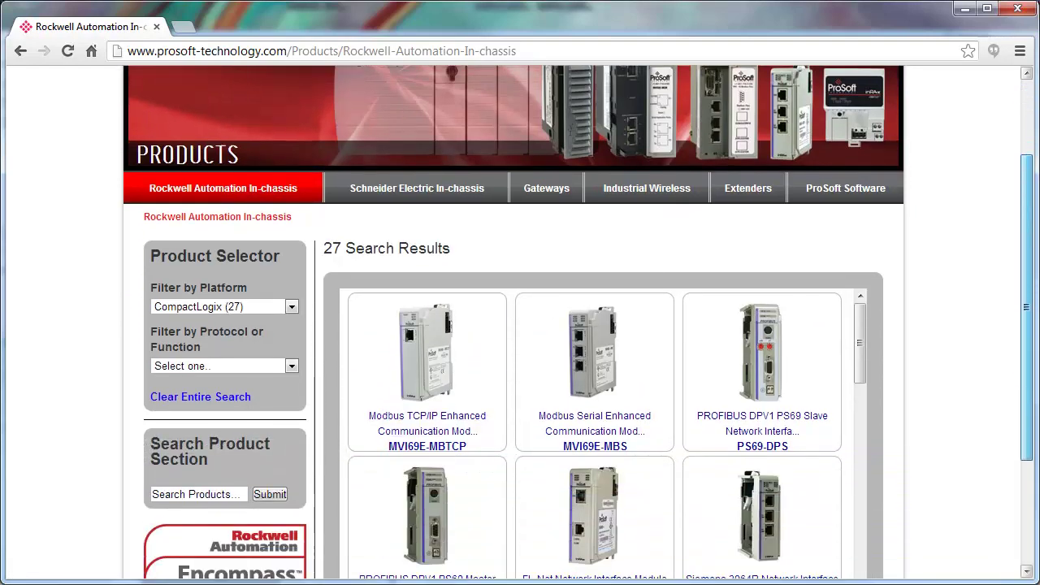
pyautogui.click(447, 382)
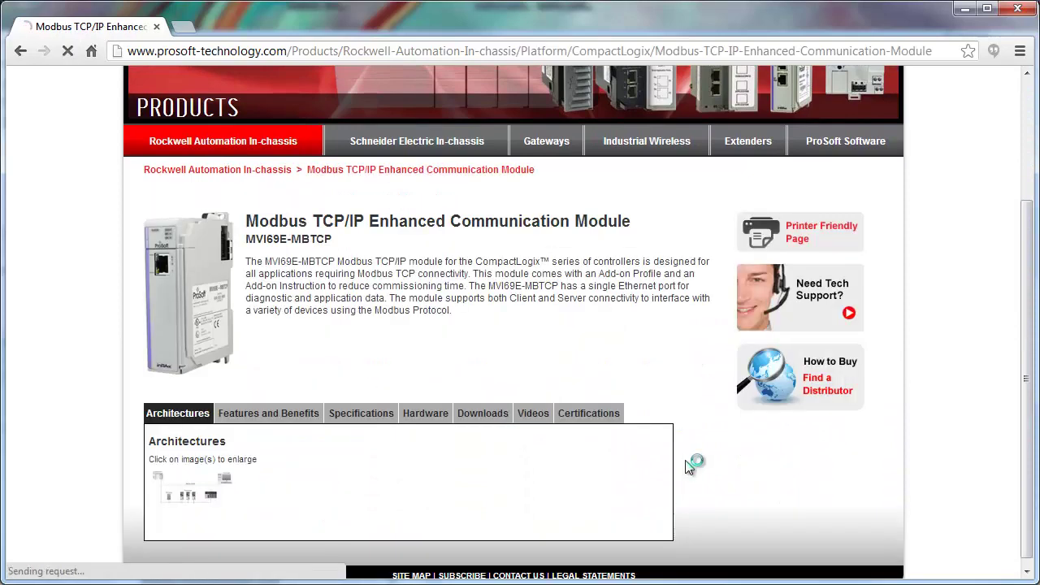
pyautogui.click(477, 418)
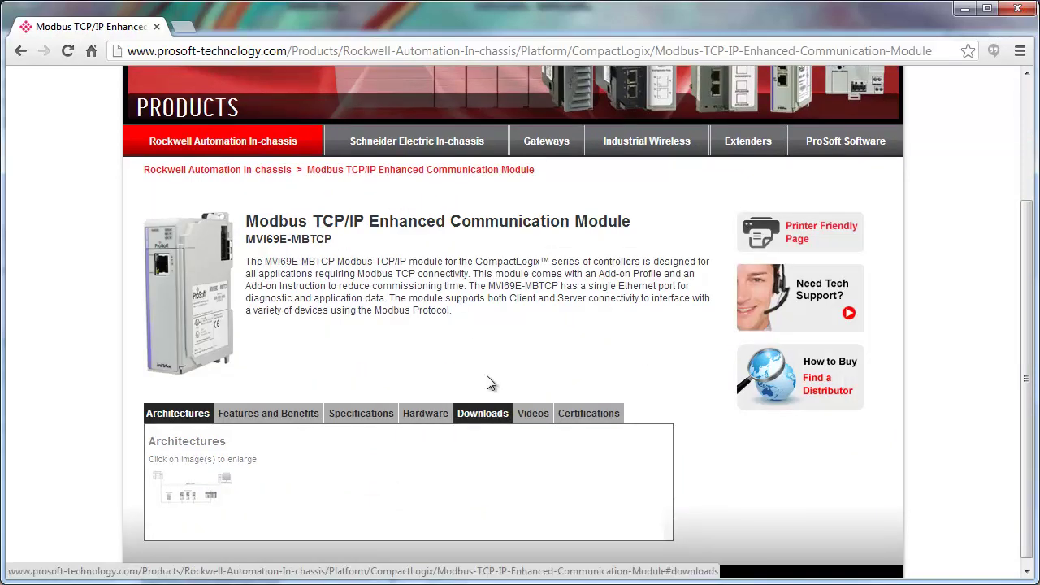
pyautogui.moveTo(1025, 312); pyautogui.dragTo(1025, 394)
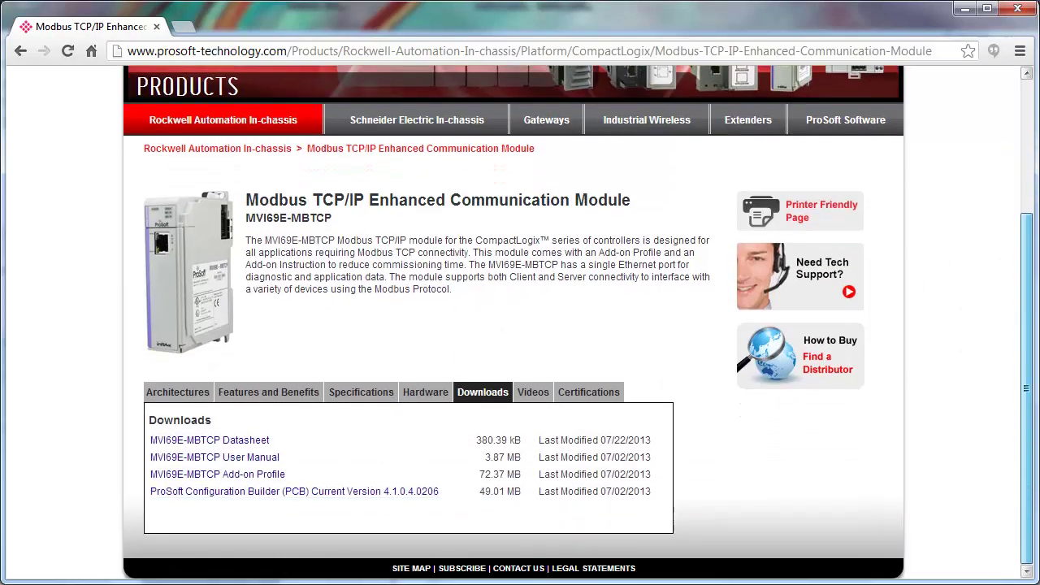
pyautogui.click(262, 478)
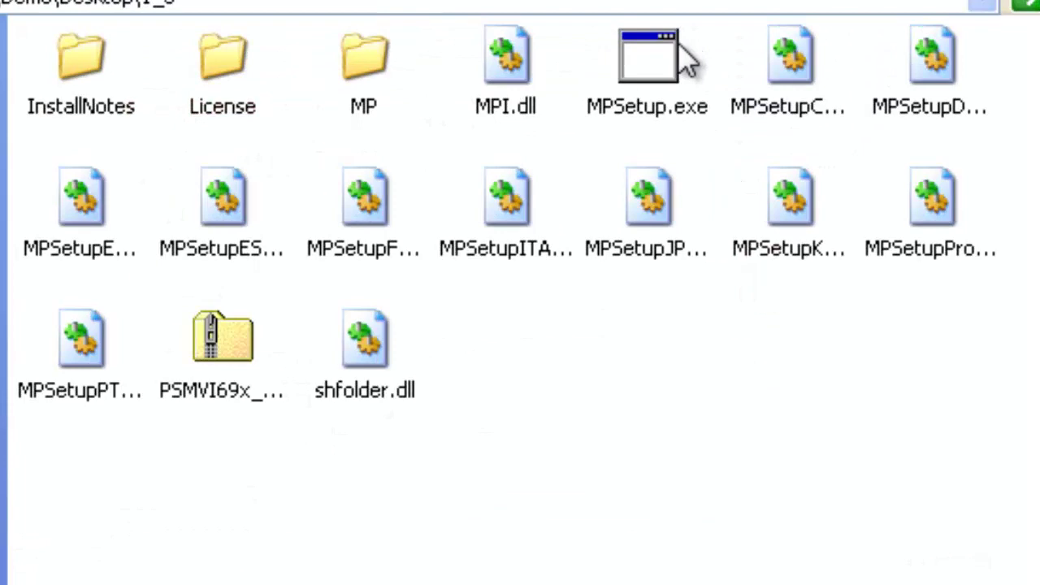
# Run MPSetup.exe, accept the license, and complete the ProSoft 1769 module profiles 1.05.1 installation
pyautogui.click(678, 77)
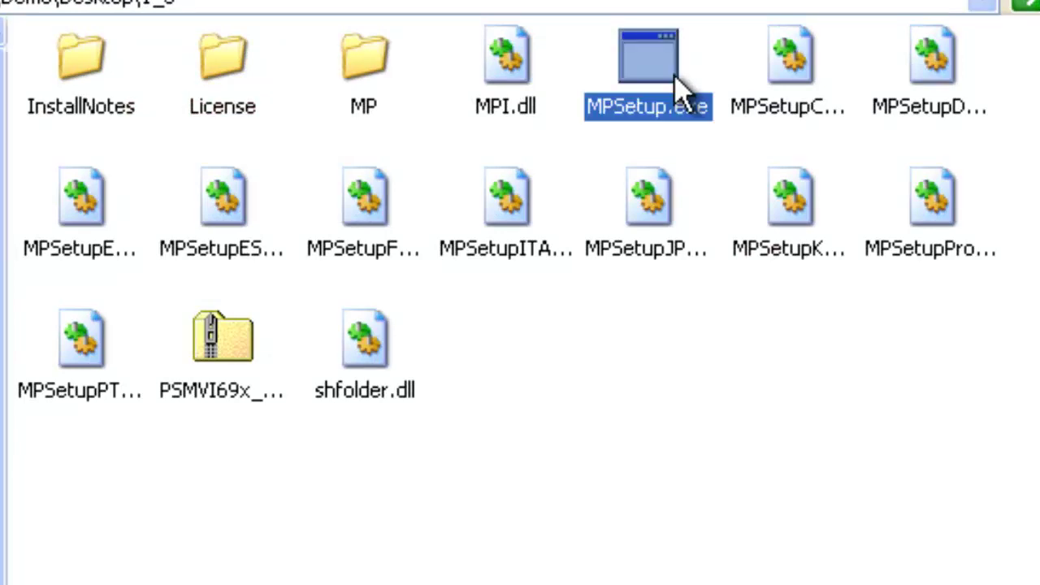
pyautogui.doubleClick(680, 85)
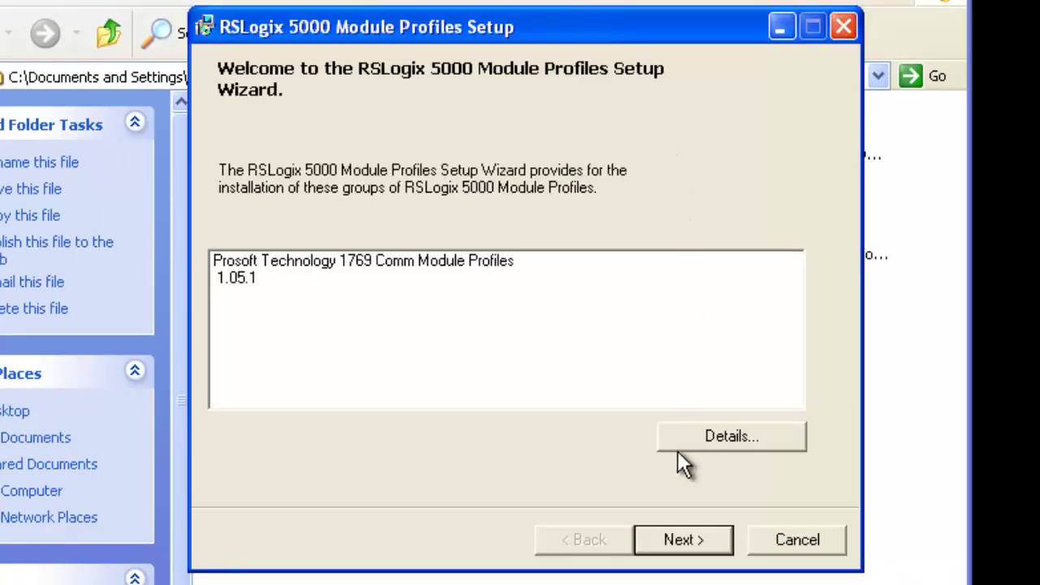
pyautogui.click(680, 540)
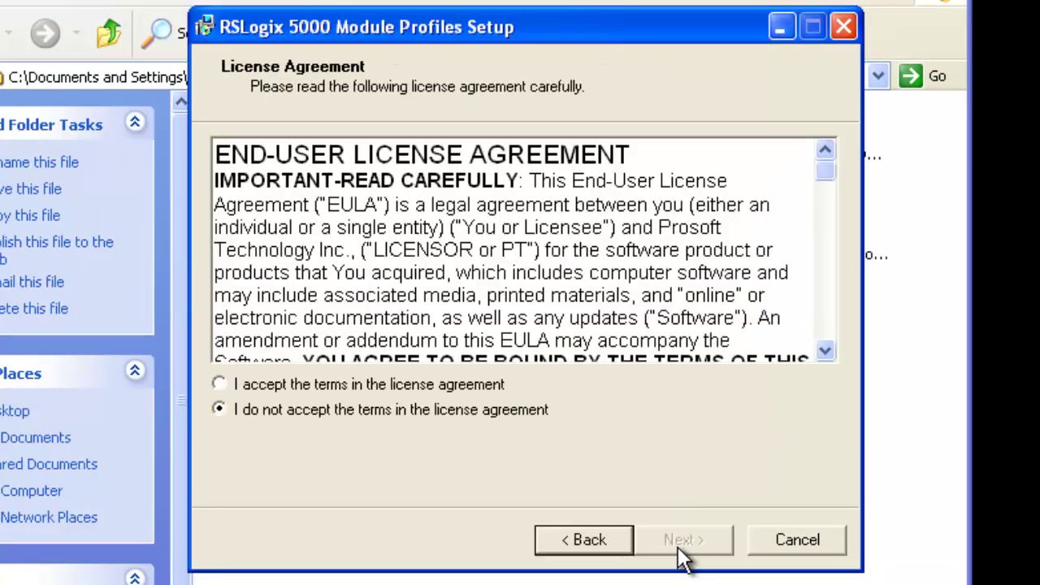
pyautogui.click(218, 383)
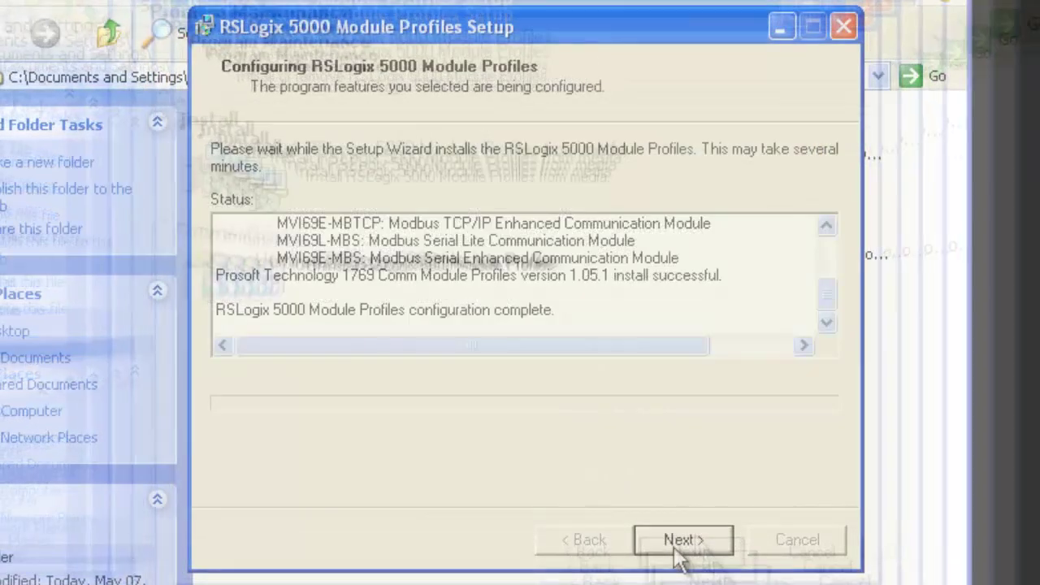
pyautogui.click(678, 546)
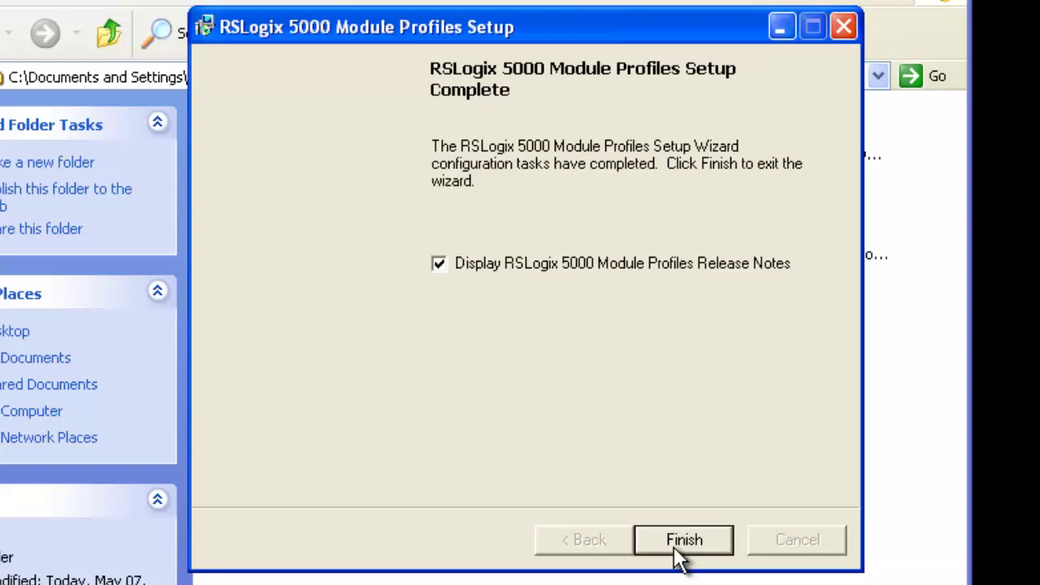
pyautogui.click(678, 543)
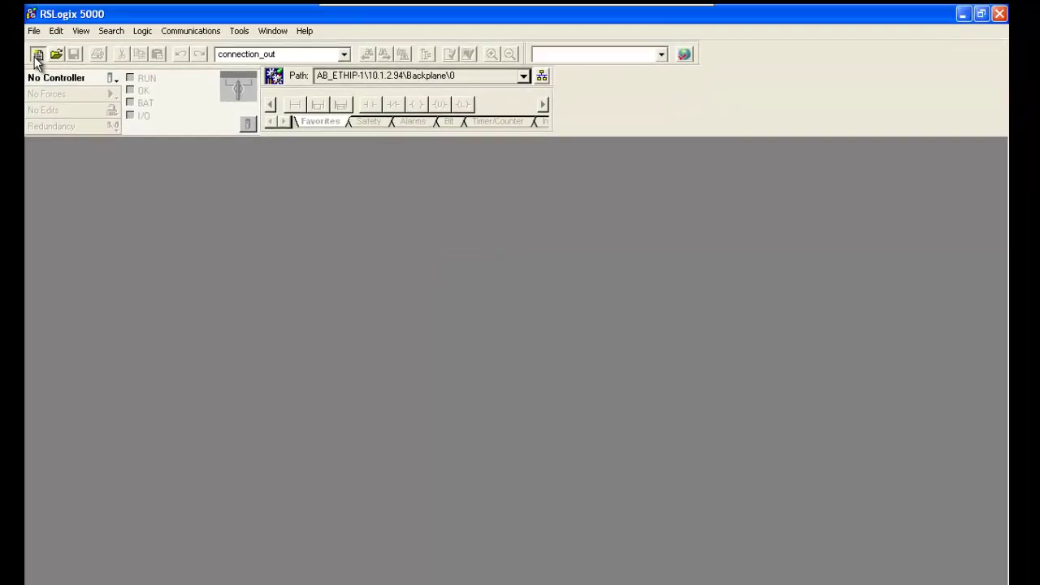
# Define a new 1769-L33ER controller at revision 20 named MVI69E_MBTCP
pyautogui.click(34, 56)
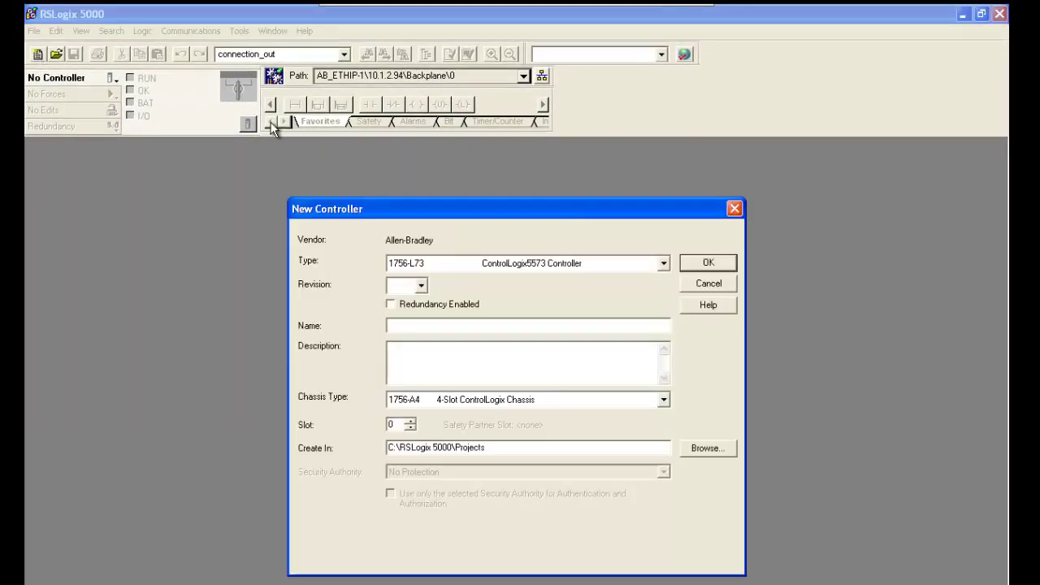
pyautogui.click(530, 268)
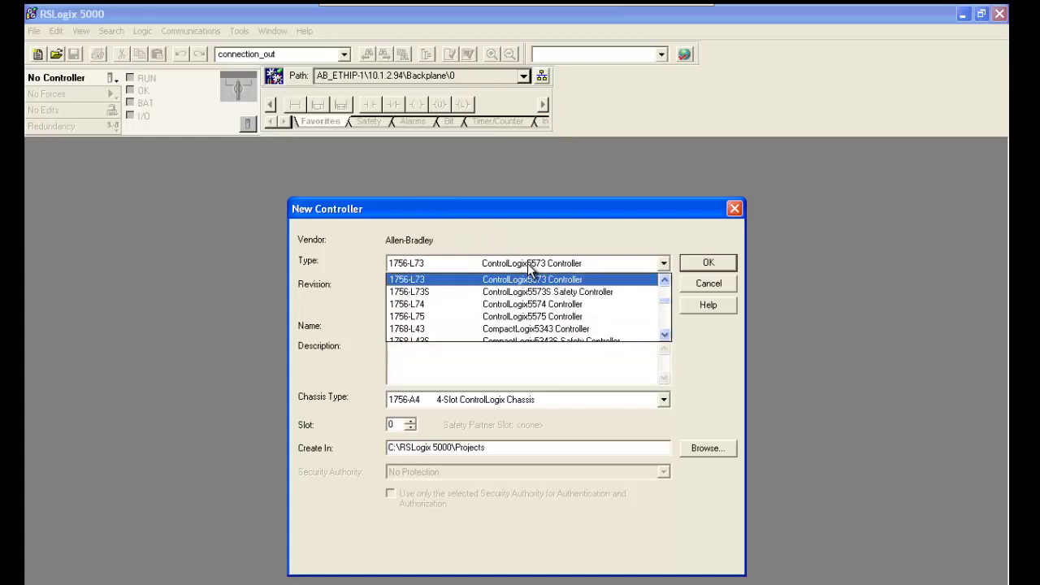
pyautogui.scroll(-4, 528, 304)
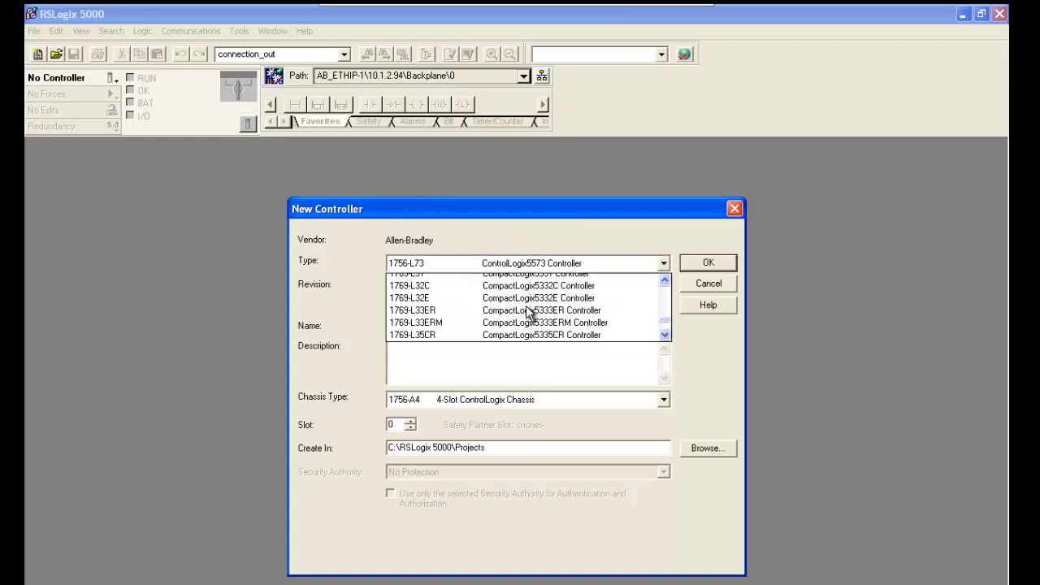
pyautogui.click(528, 292)
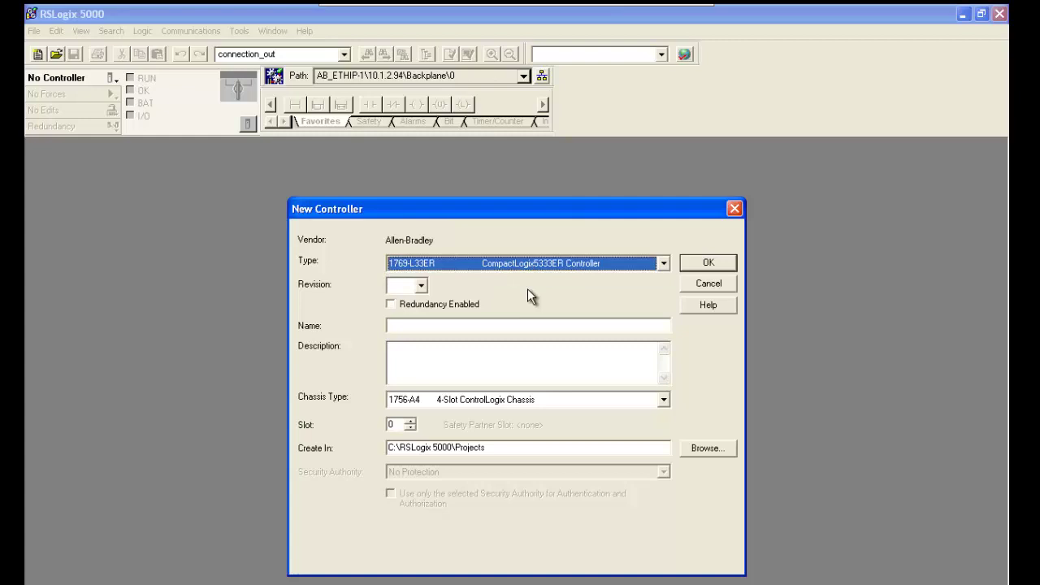
pyautogui.click(420, 285)
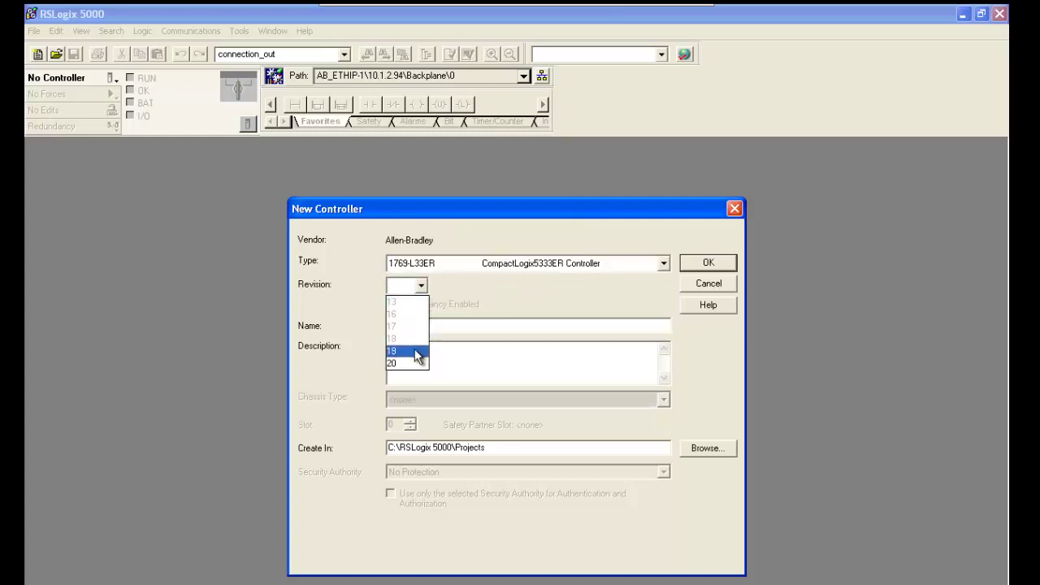
pyautogui.click(414, 364)
pyautogui.click(420, 326)
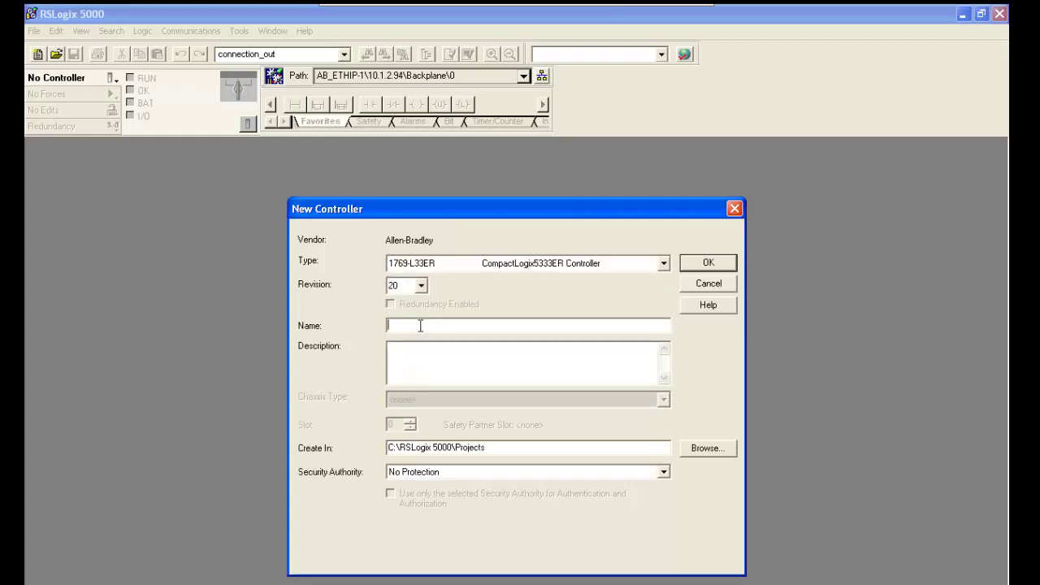
pyautogui.write('MVI')
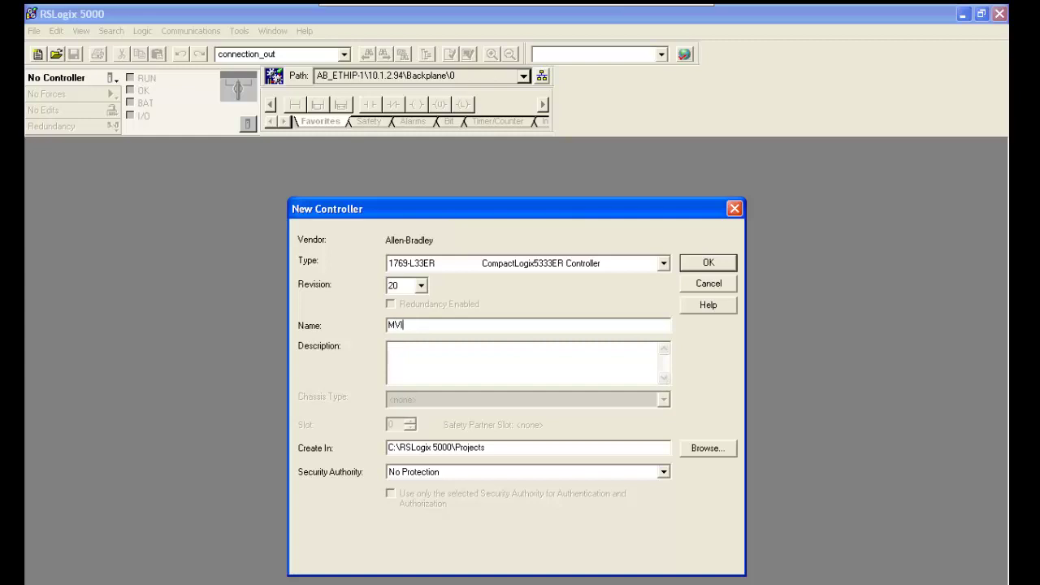
pyautogui.write('69E_MBTCP')
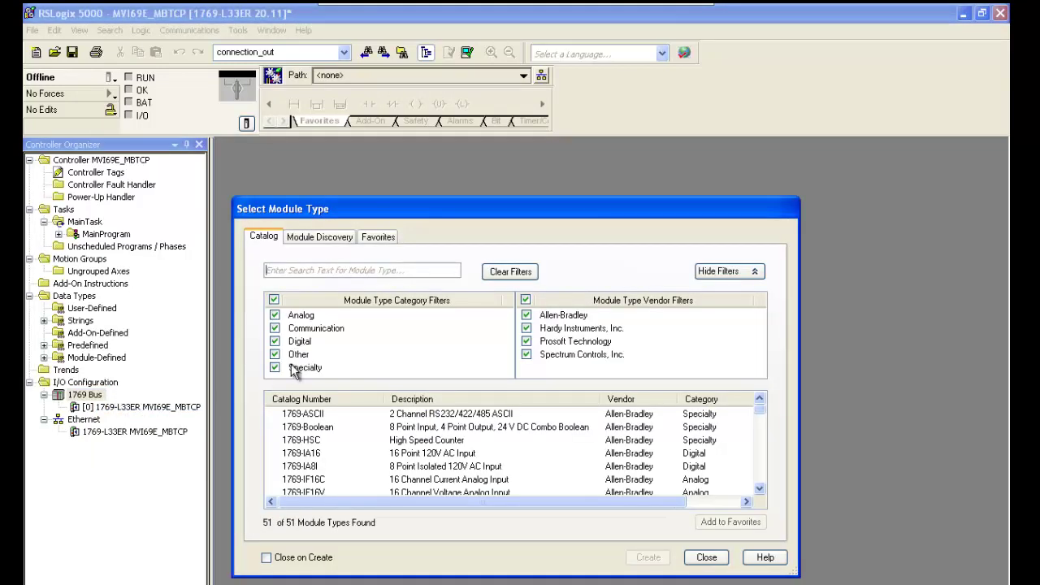
# Filter the module catalog to Prosoft Technology only and create an MVI69E-MBTCP module
pyautogui.click(524, 301)
pyautogui.click(526, 342)
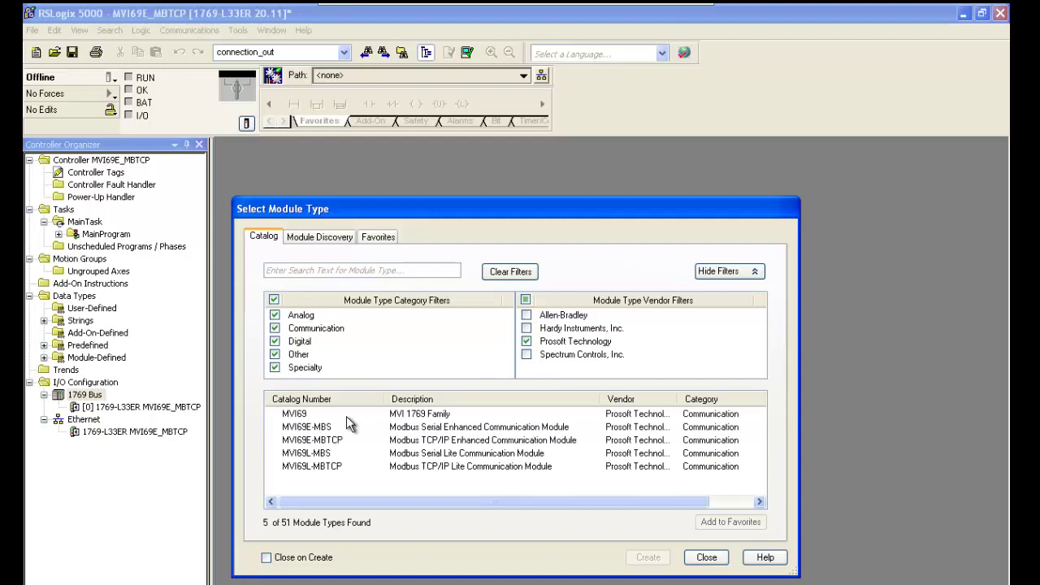
pyautogui.click(337, 441)
pyautogui.click(647, 557)
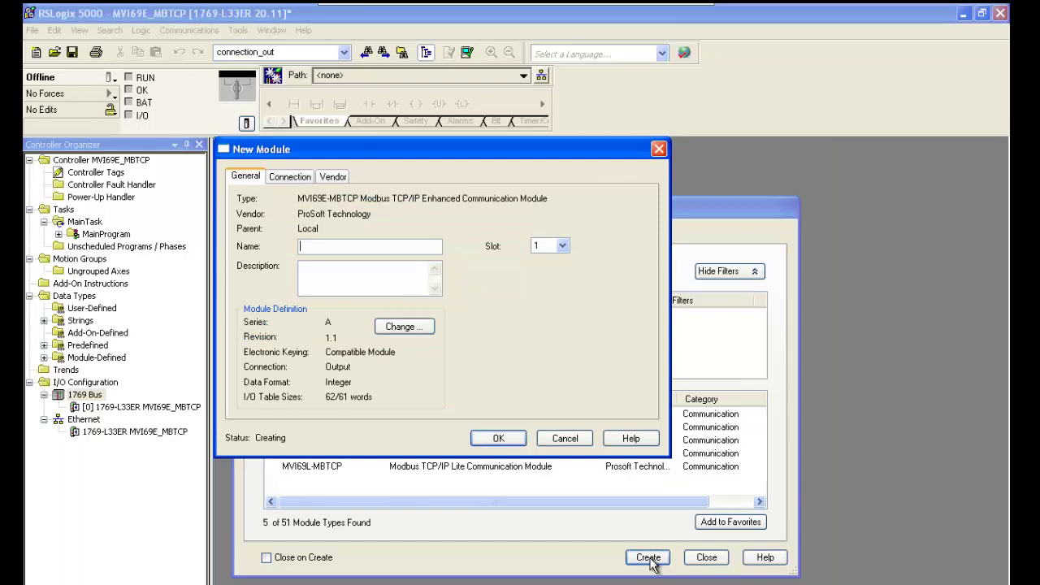
# Name the module MVI69E_MBTCP, set 62/61-word I/O table sizes, and finish adding it
pyautogui.write('MVI')
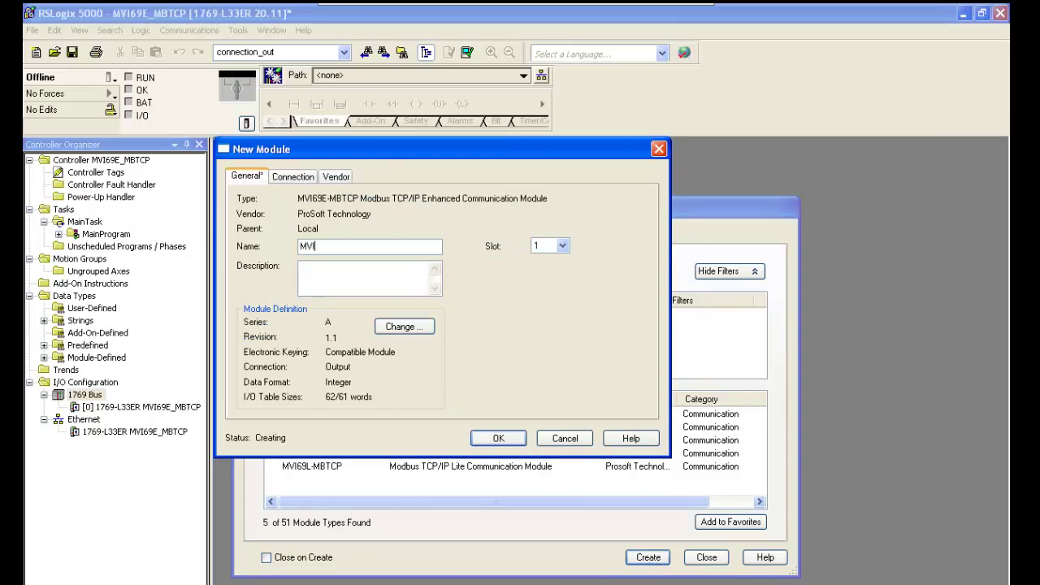
pyautogui.write('69E_MBTCP')
pyautogui.click(417, 331)
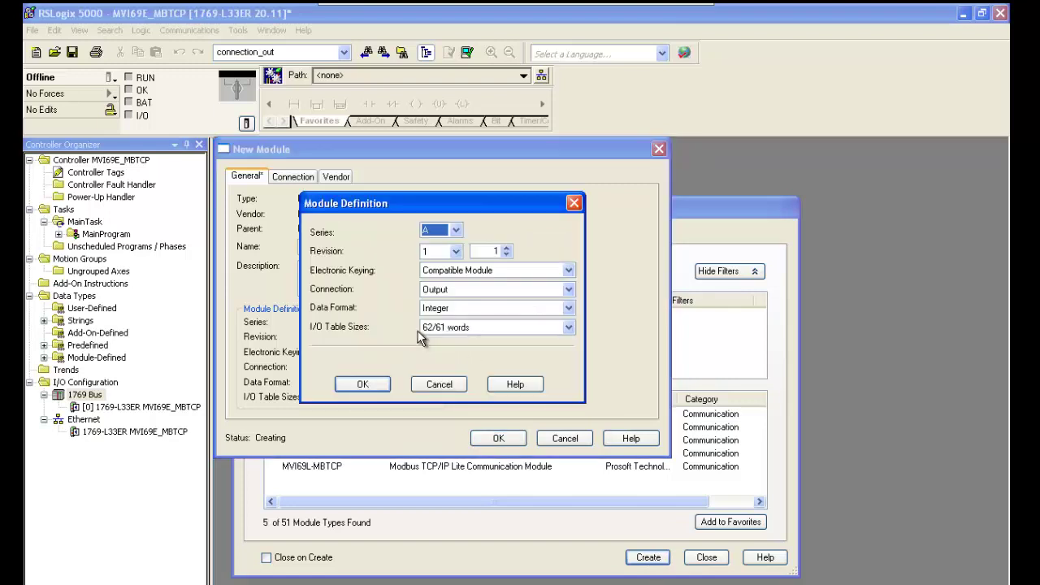
pyautogui.click(492, 328)
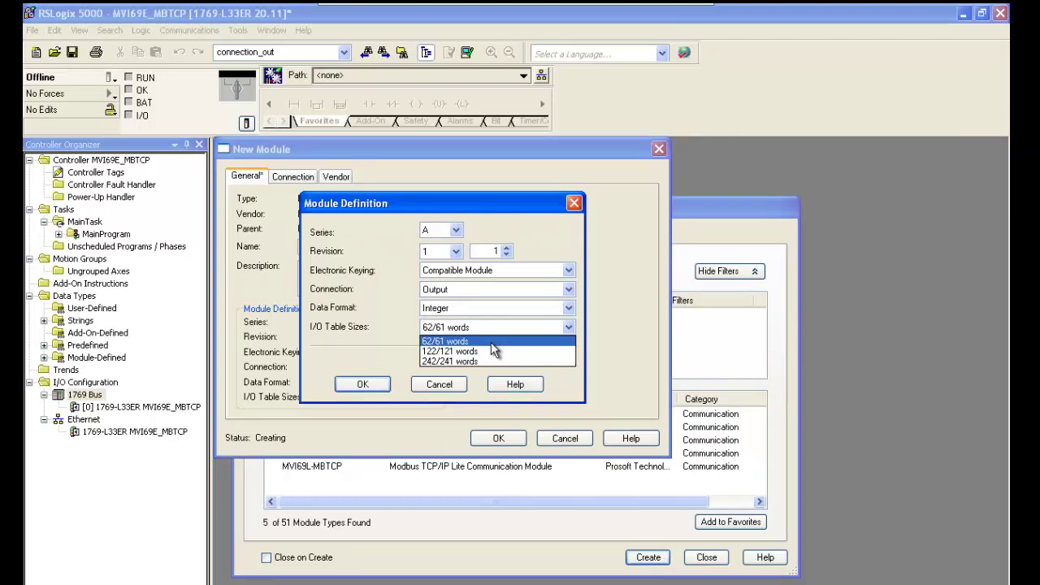
pyautogui.click(491, 342)
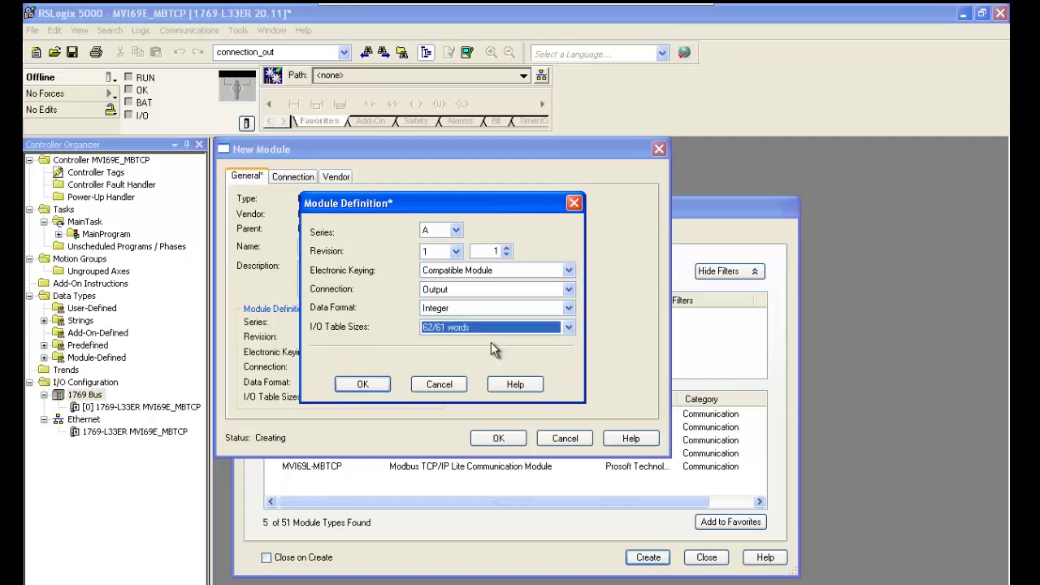
pyautogui.click(377, 386)
pyautogui.click(480, 426)
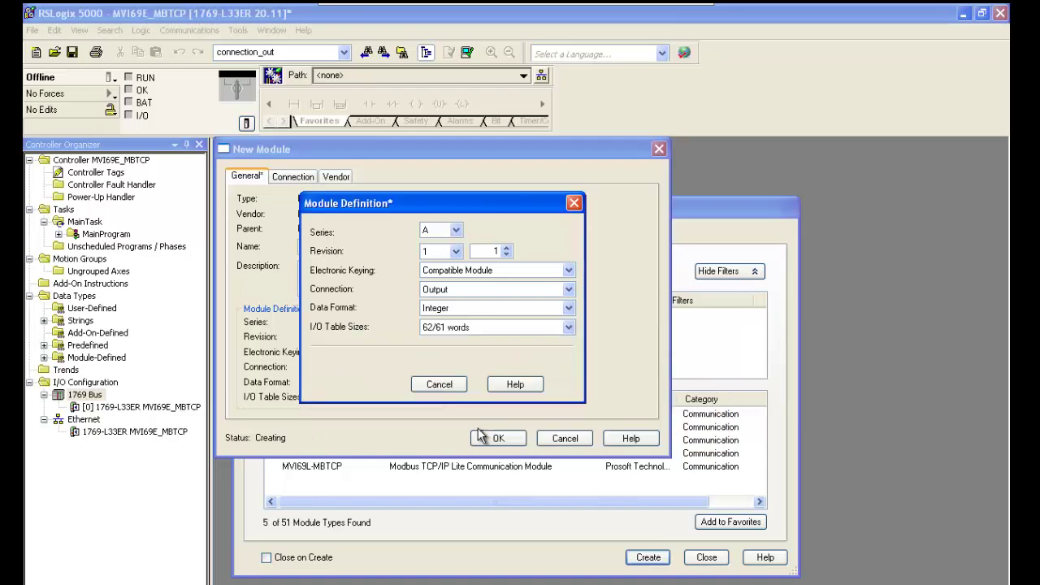
pyautogui.click(498, 439)
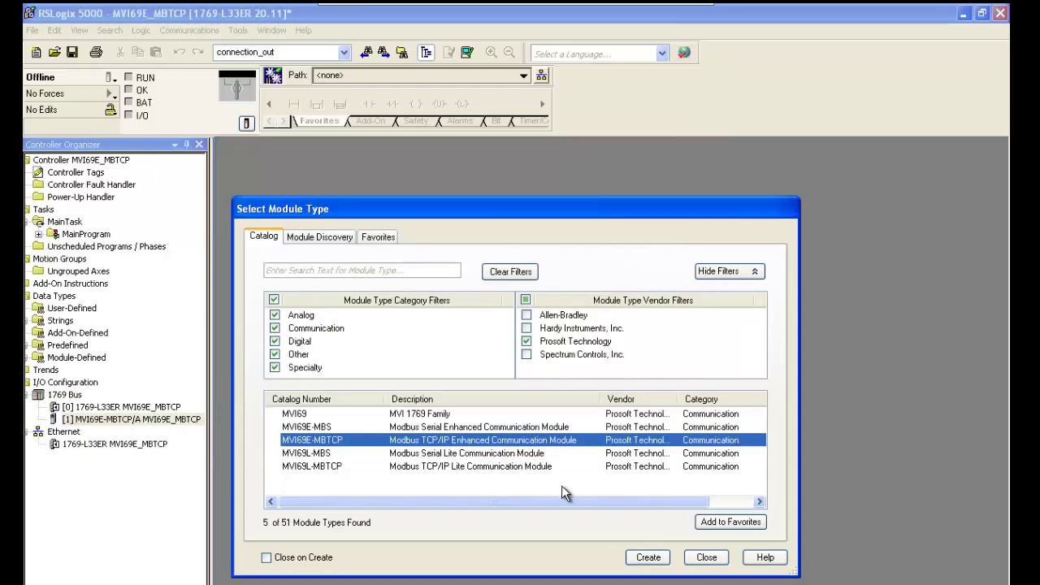
# Change the Configuration Builder default module type to MVI69E-MBTCP and expand its Module sections
pyautogui.click(707, 558)
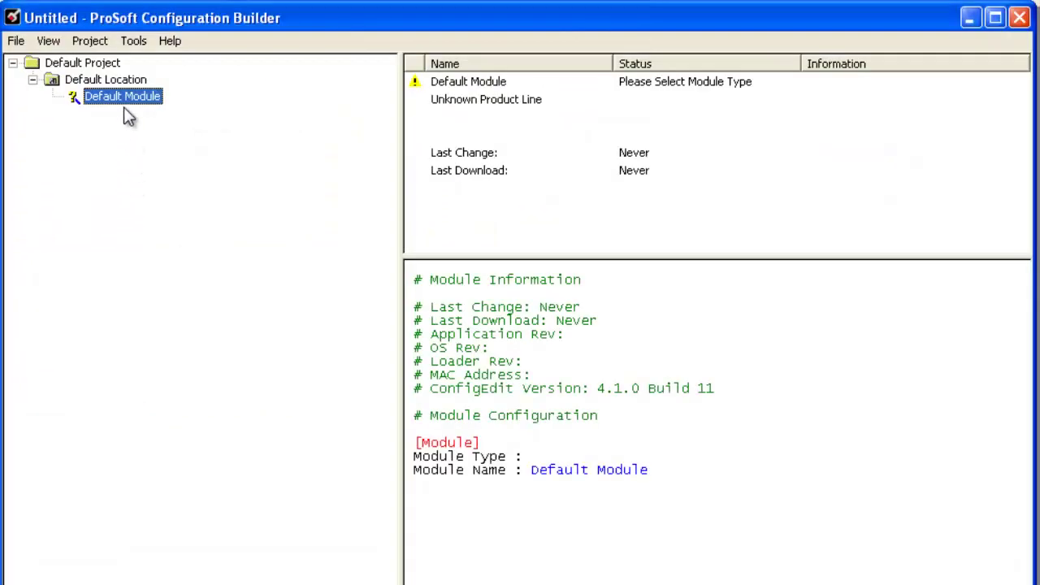
pyautogui.rightClick(125, 97)
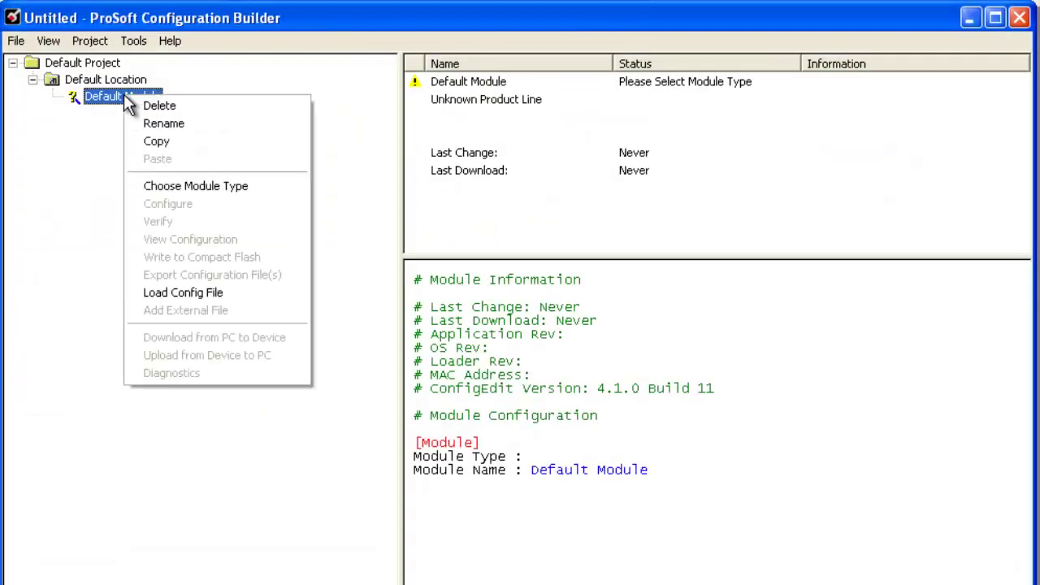
pyautogui.click(160, 186)
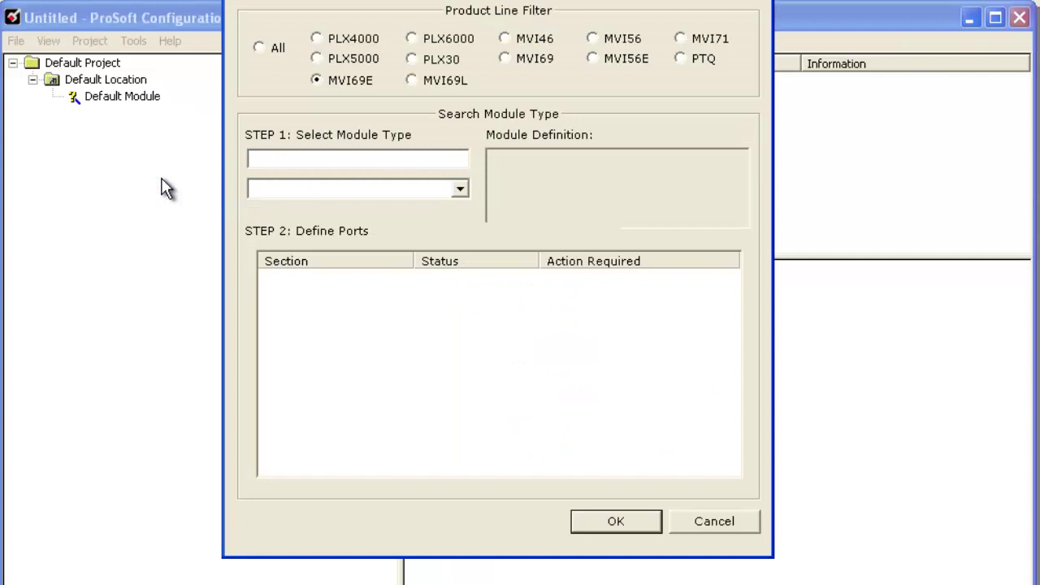
pyautogui.click(317, 80)
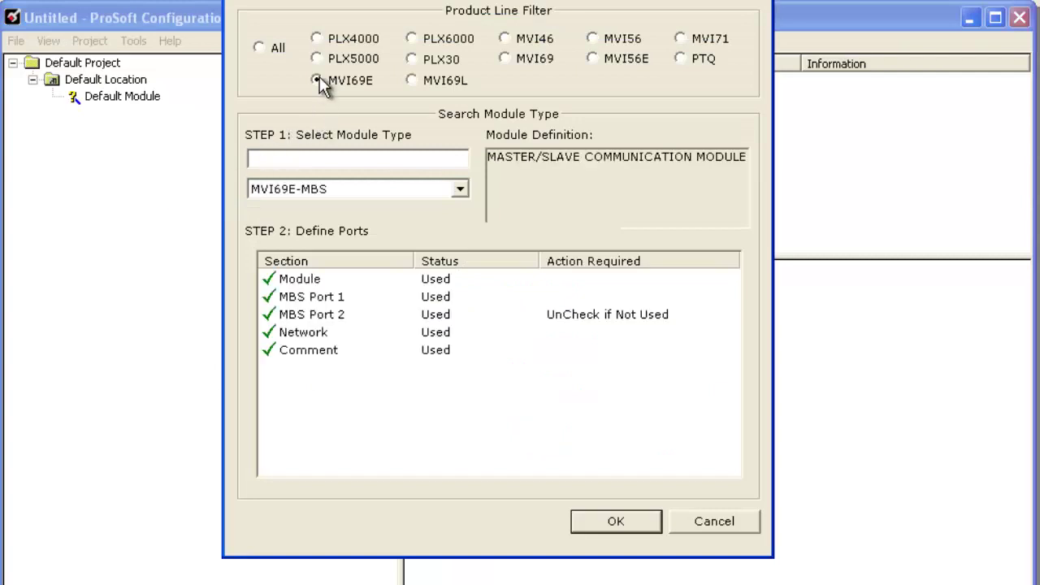
pyautogui.click(364, 188)
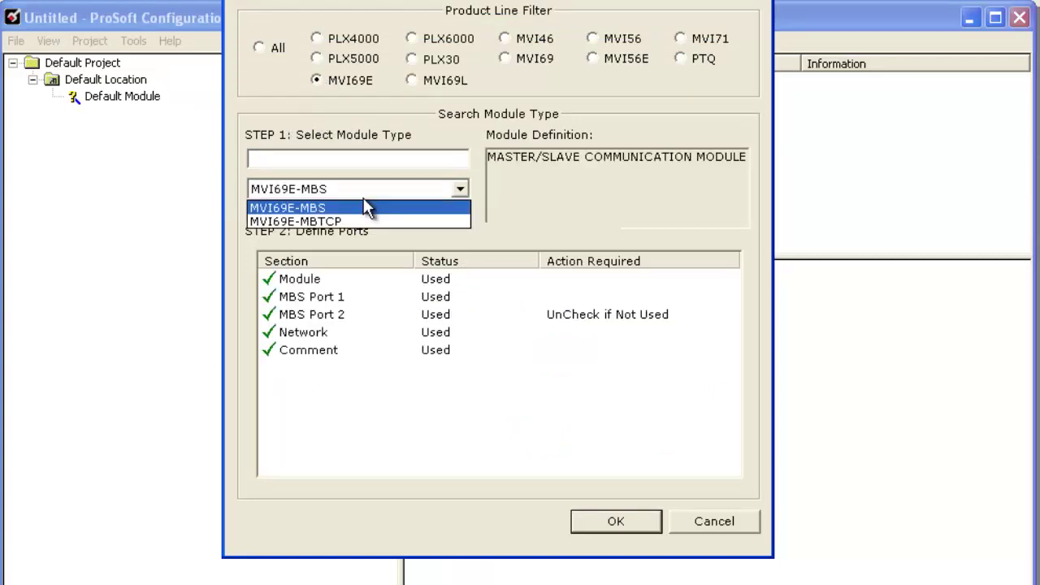
pyautogui.click(364, 222)
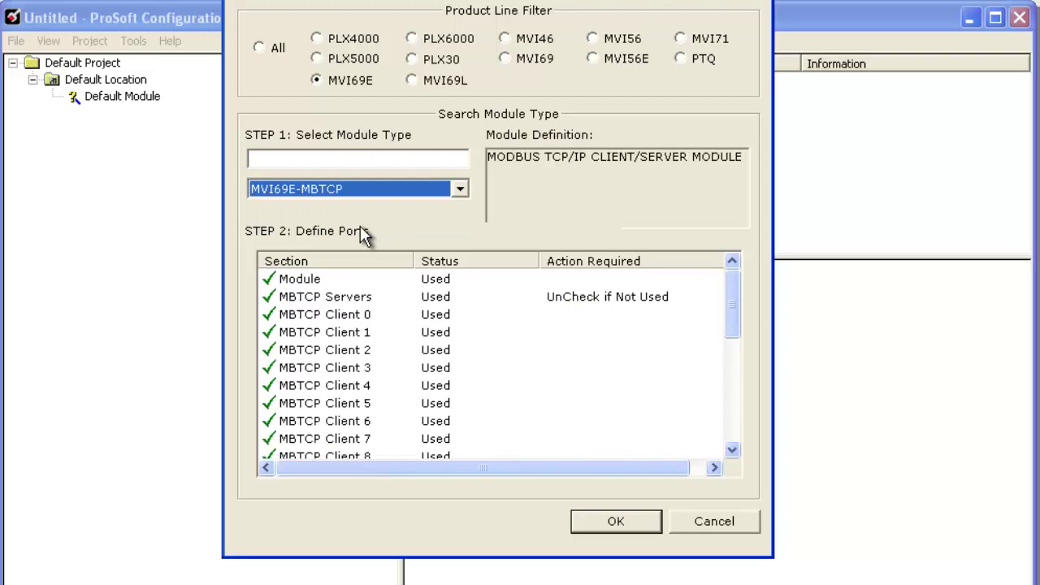
pyautogui.click(638, 524)
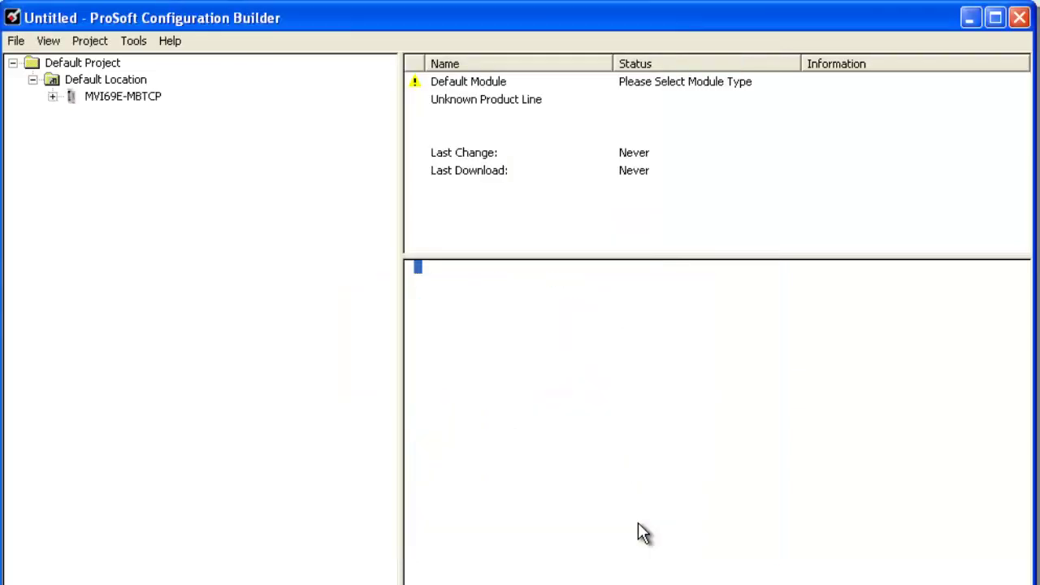
pyautogui.click(52, 97)
pyautogui.click(73, 113)
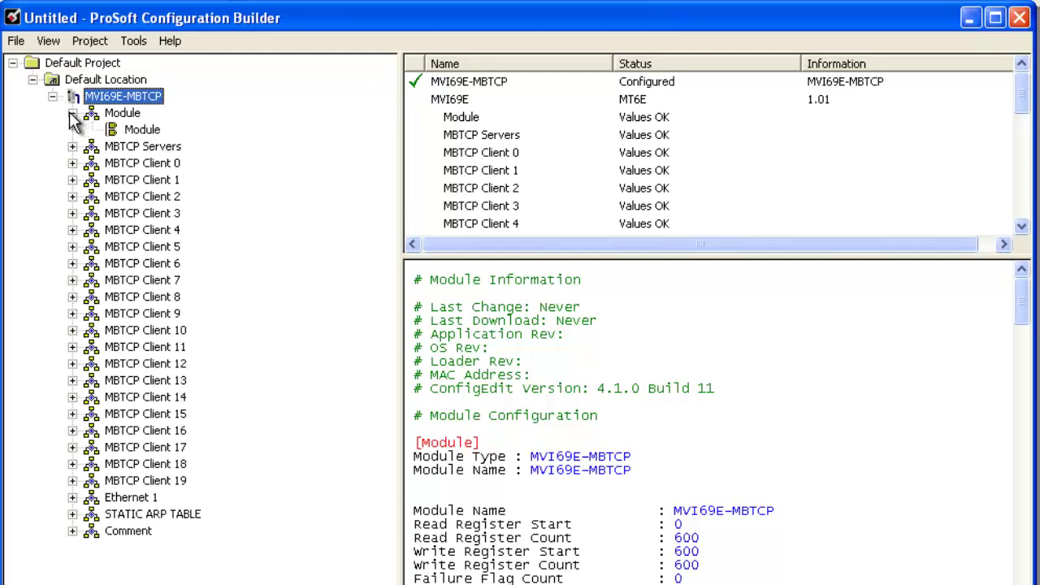
pyautogui.rightClick(118, 130)
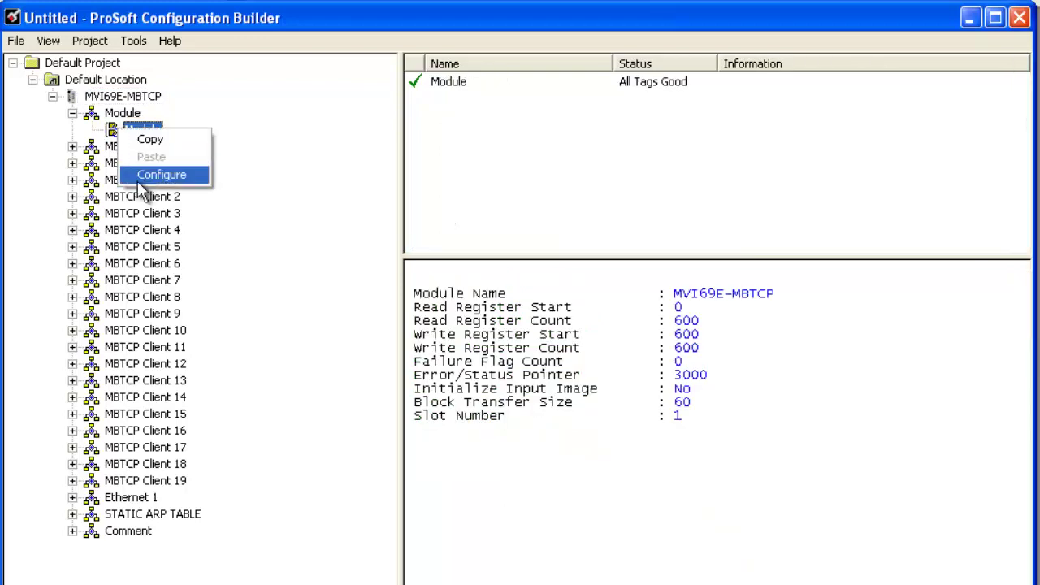
pyautogui.click(148, 175)
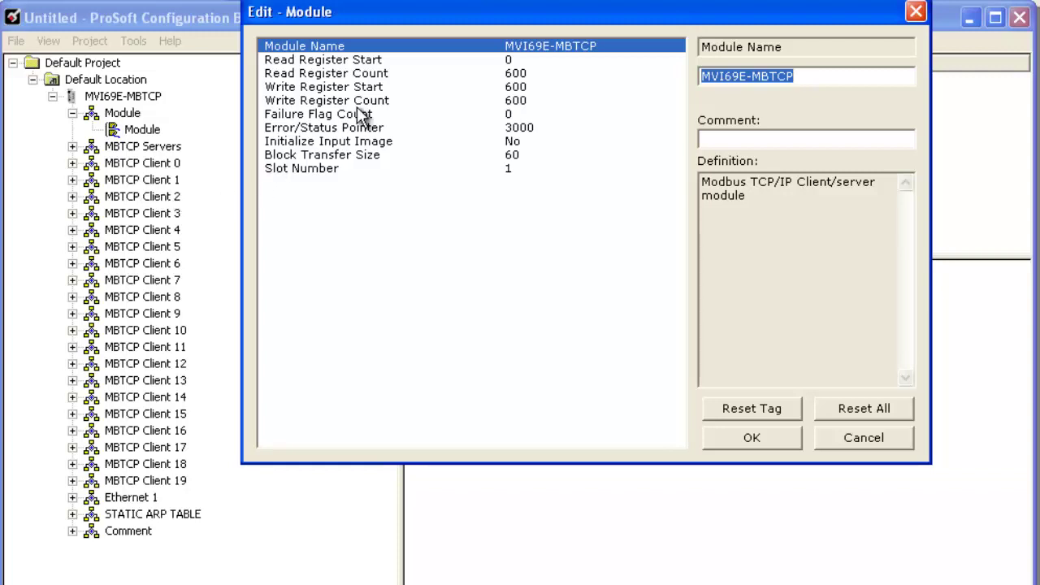
pyautogui.click(512, 63)
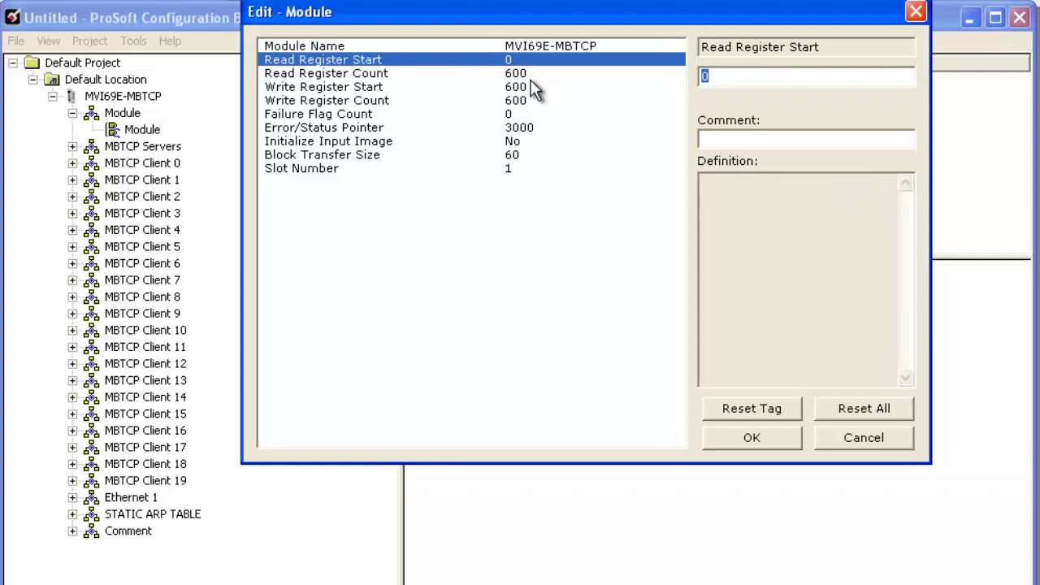
pyautogui.click(532, 88)
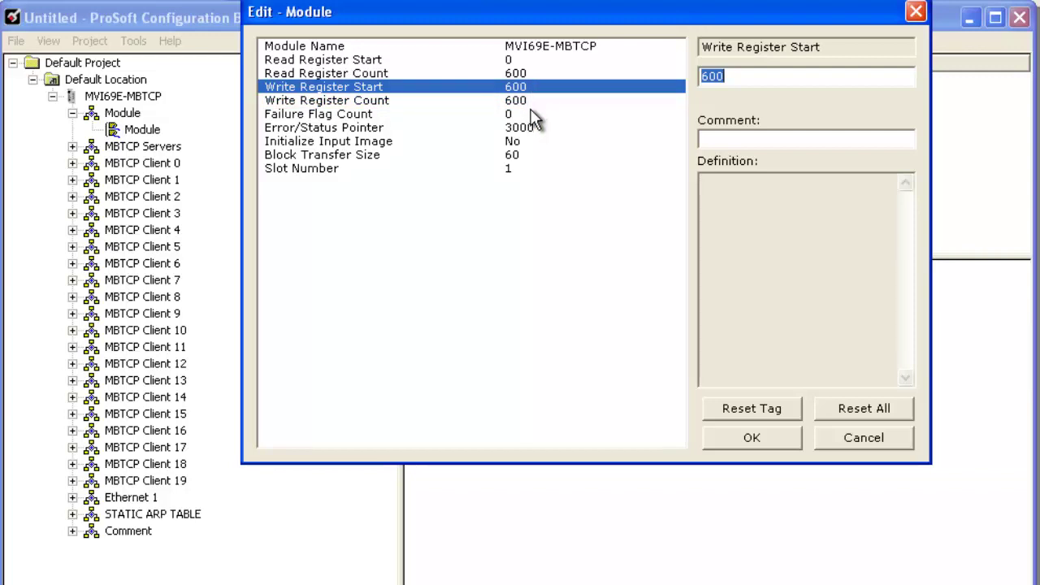
pyautogui.click(529, 154)
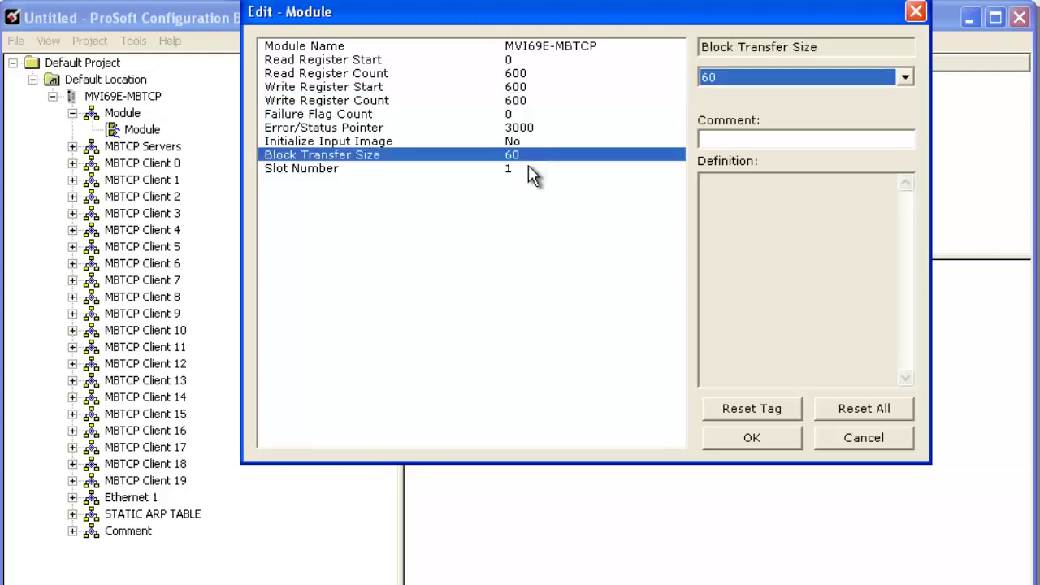
pyautogui.click(528, 168)
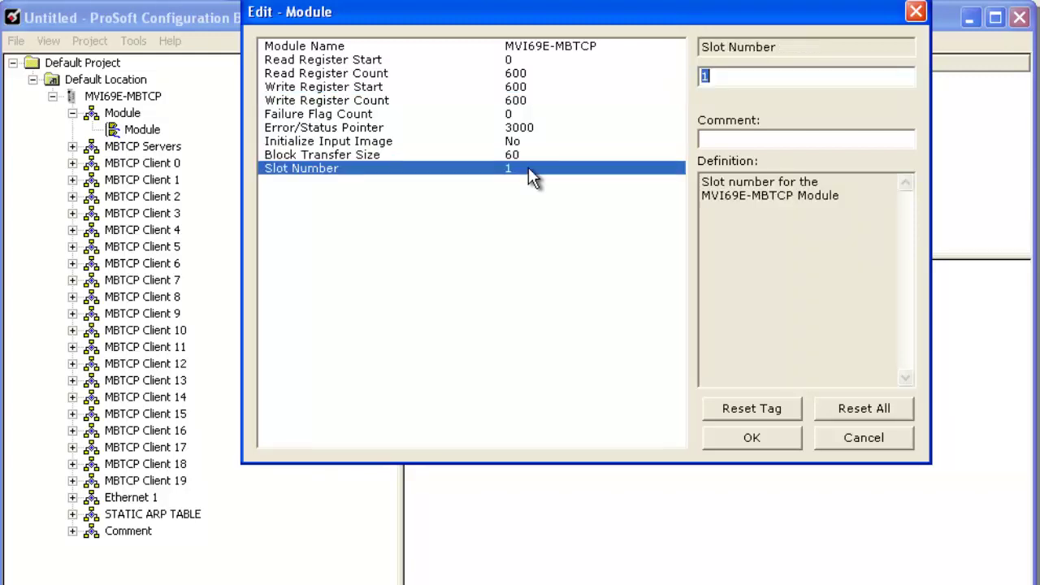
pyautogui.click(773, 445)
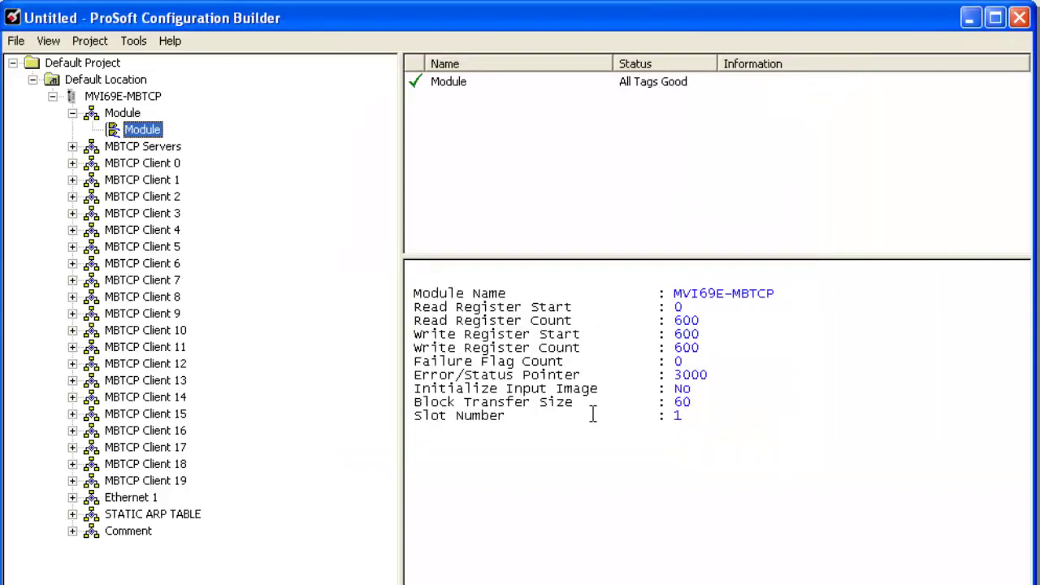
# Expand and review the MBTCP Servers and MBTCP Client 0 settings
pyautogui.click(72, 147)
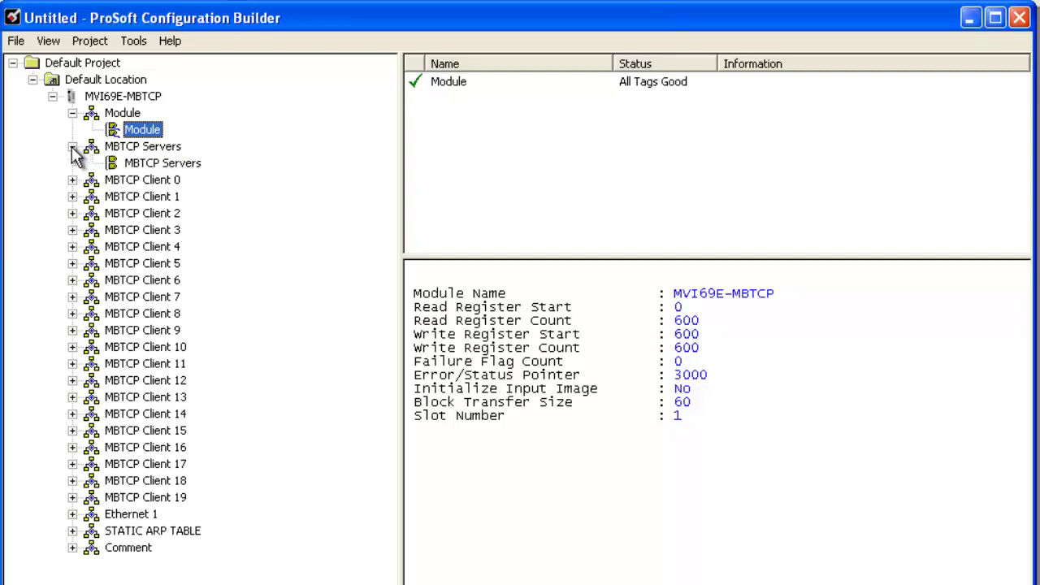
pyautogui.click(118, 165)
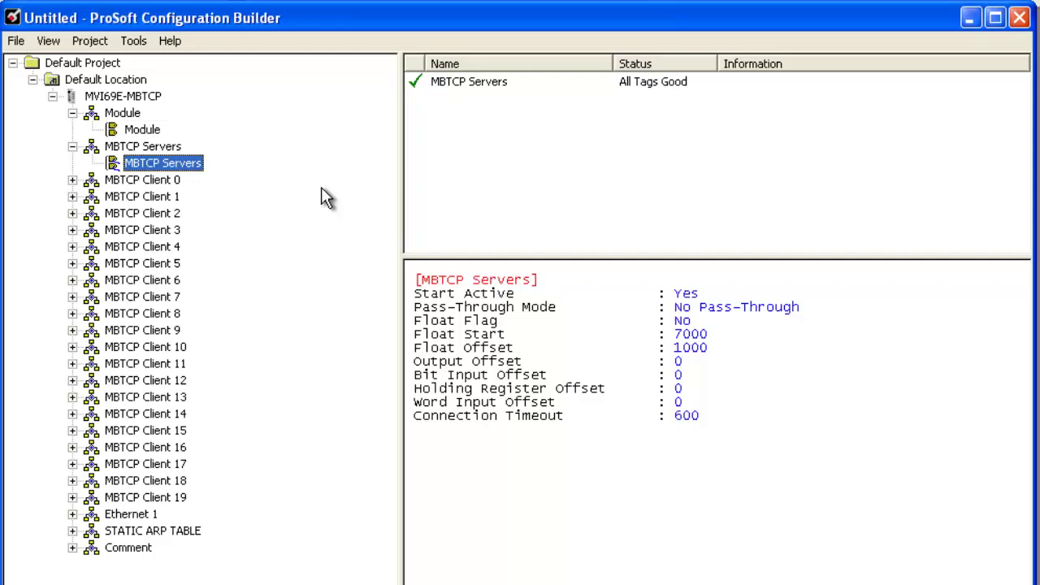
pyautogui.click(72, 147)
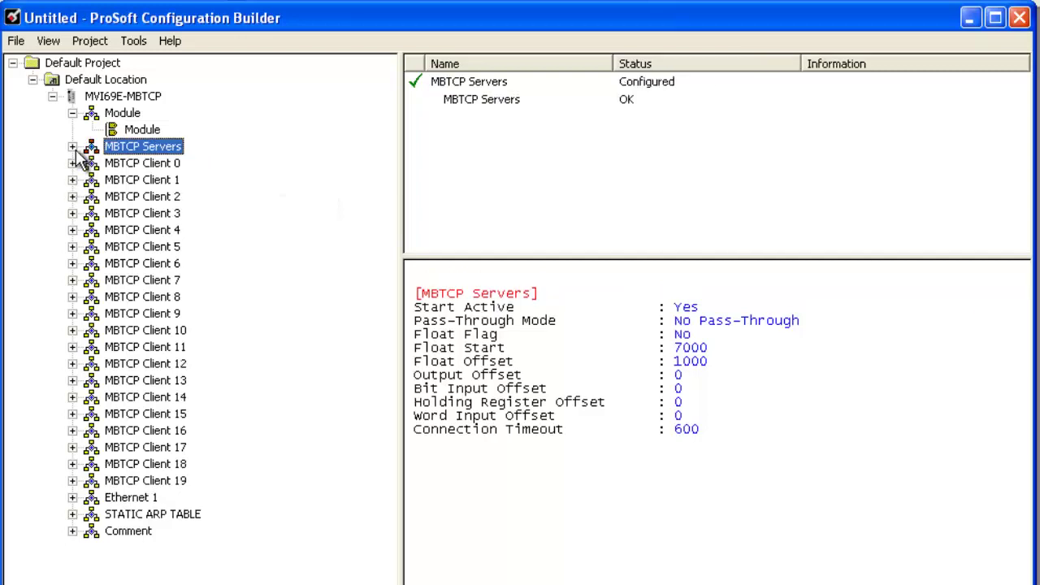
pyautogui.click(72, 163)
pyautogui.click(154, 180)
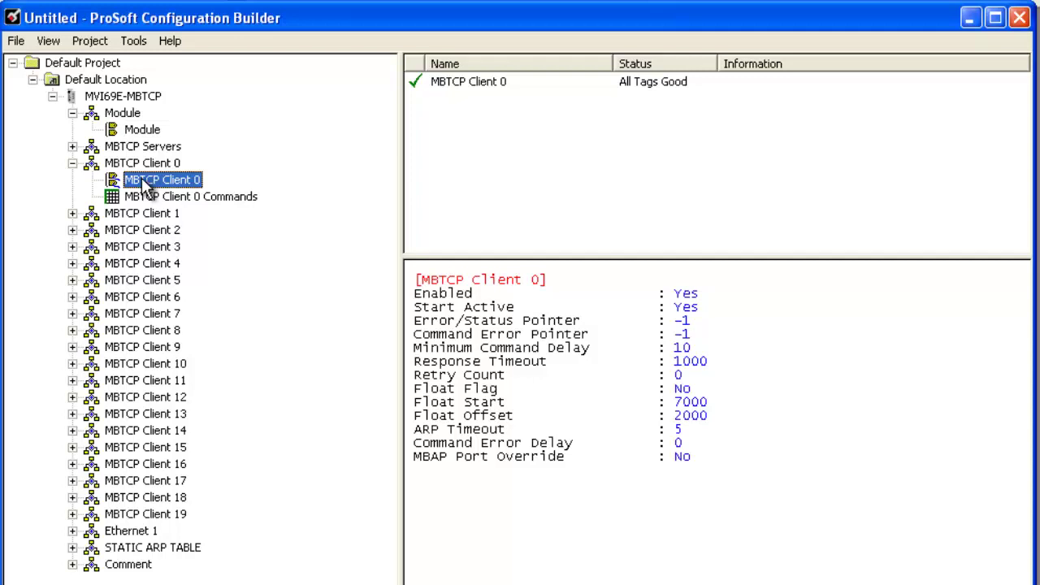
# Set MBTCP Client 0's Command Error Pointer to 500 and show its Commands list
pyautogui.rightClick(141, 177)
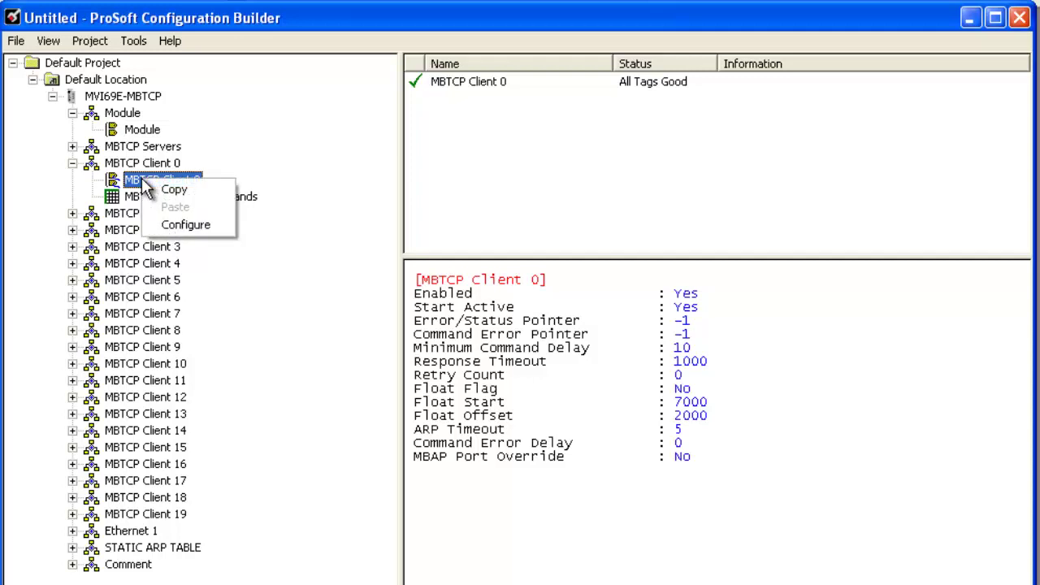
pyautogui.click(185, 223)
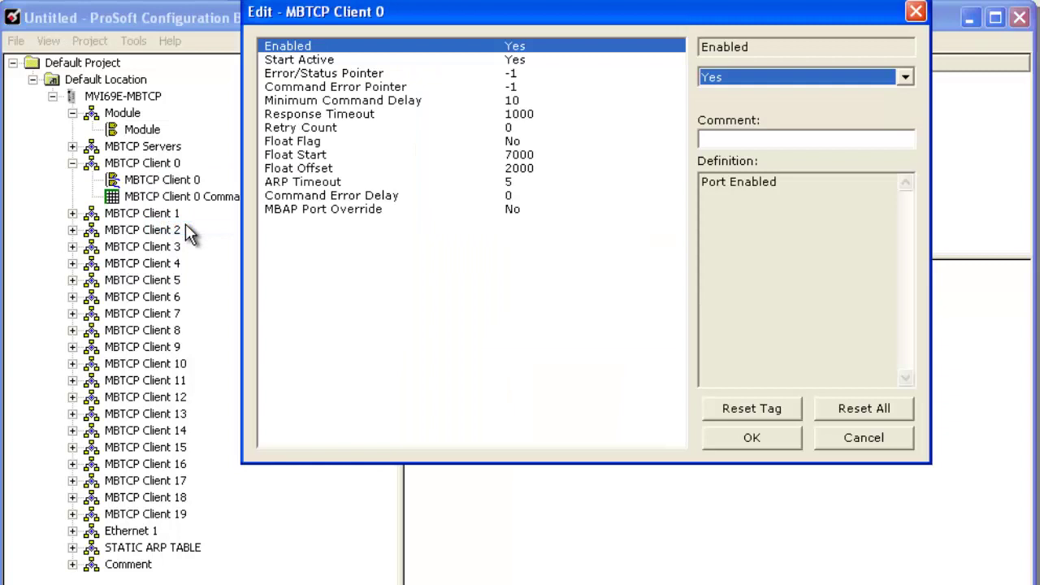
pyautogui.click(450, 62)
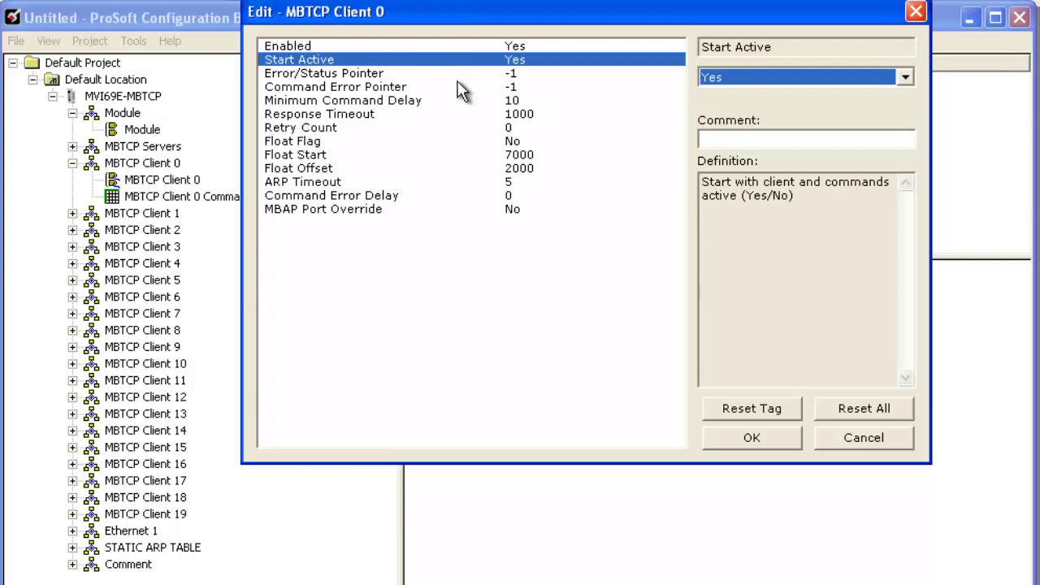
pyautogui.click(457, 88)
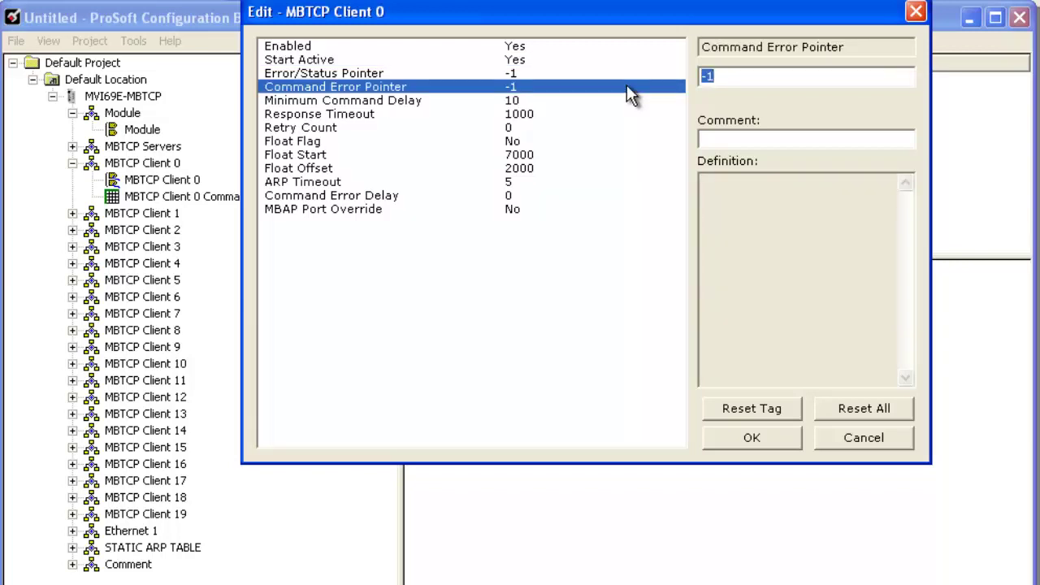
pyautogui.write('500')
pyautogui.click(751, 437)
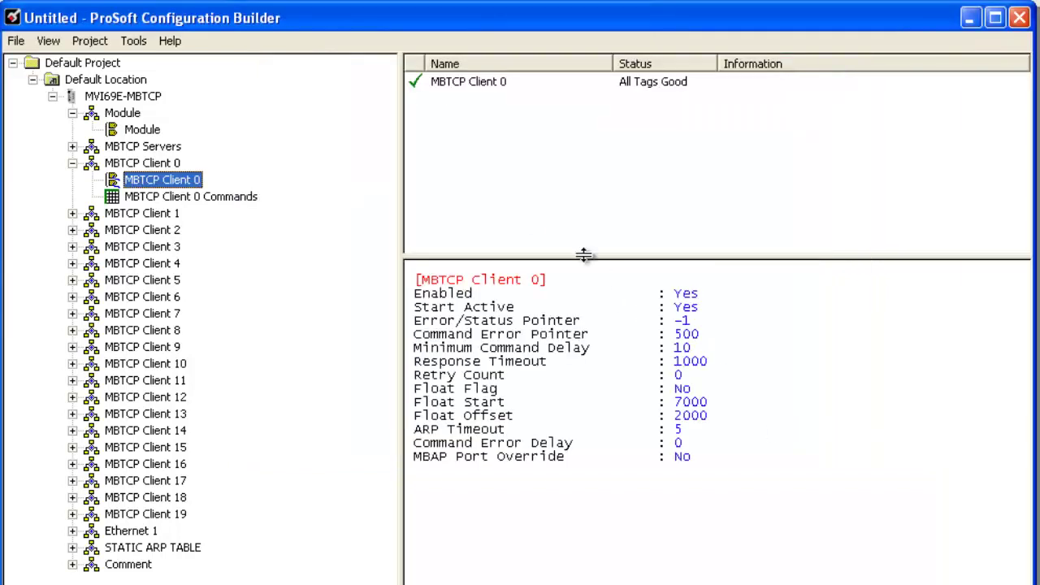
pyautogui.click(211, 201)
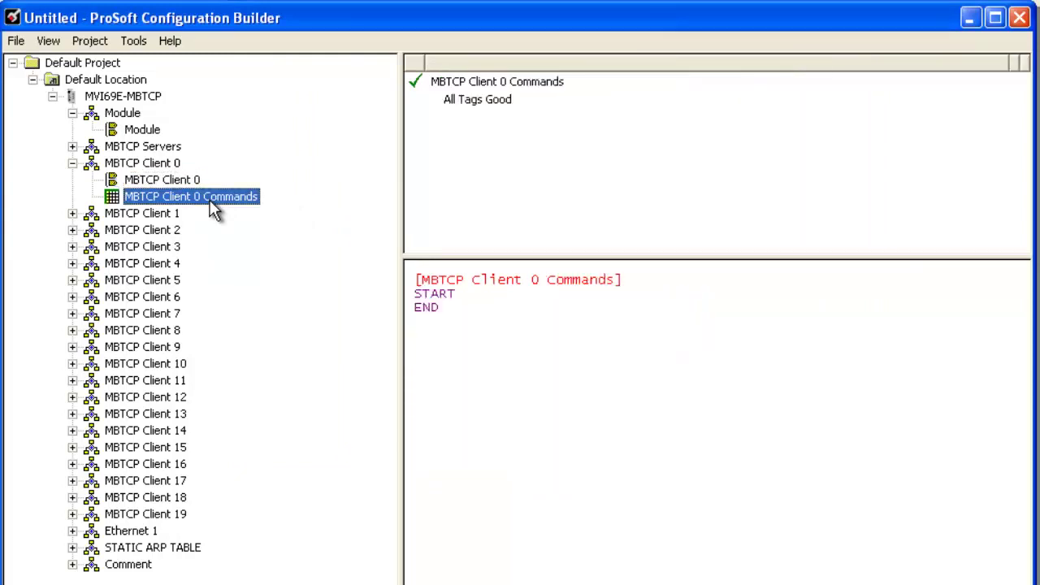
# Add command row 1 as Continuous, Reg Count 24, to node 10.1.2.100 port 502
pyautogui.doubleClick(211, 204)
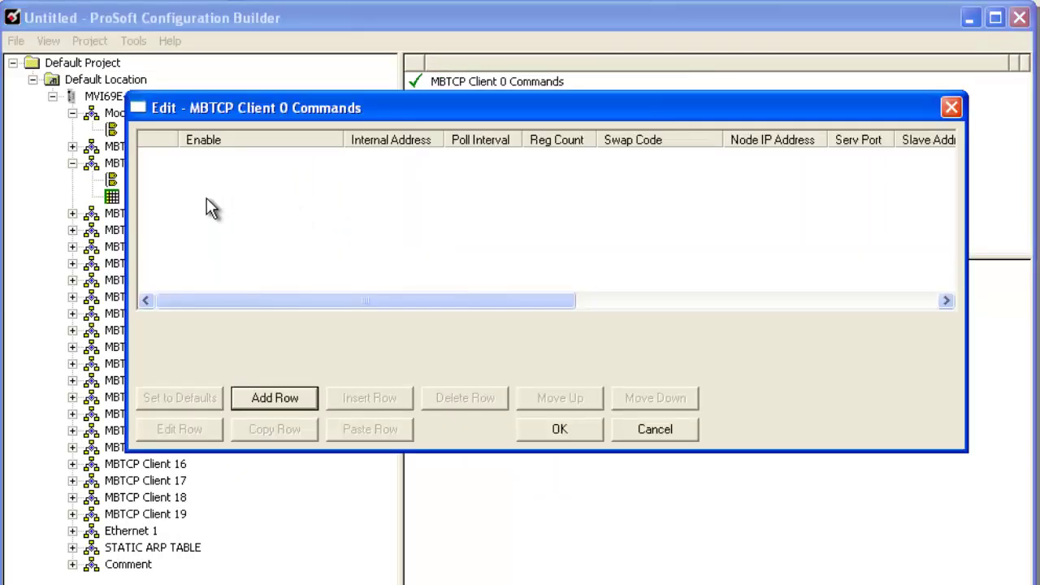
pyautogui.click(266, 398)
pyautogui.click(180, 429)
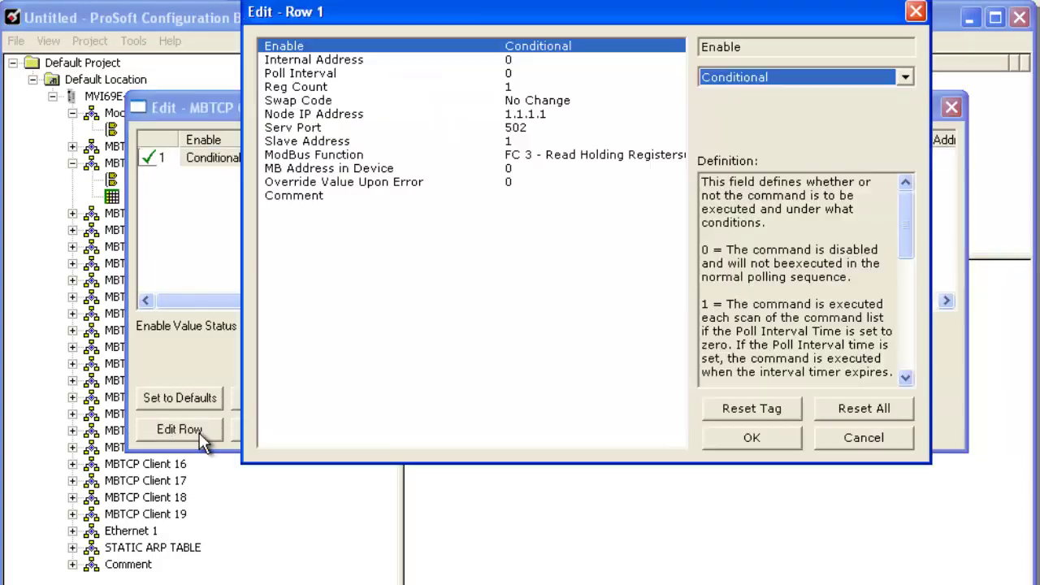
pyautogui.click(793, 79)
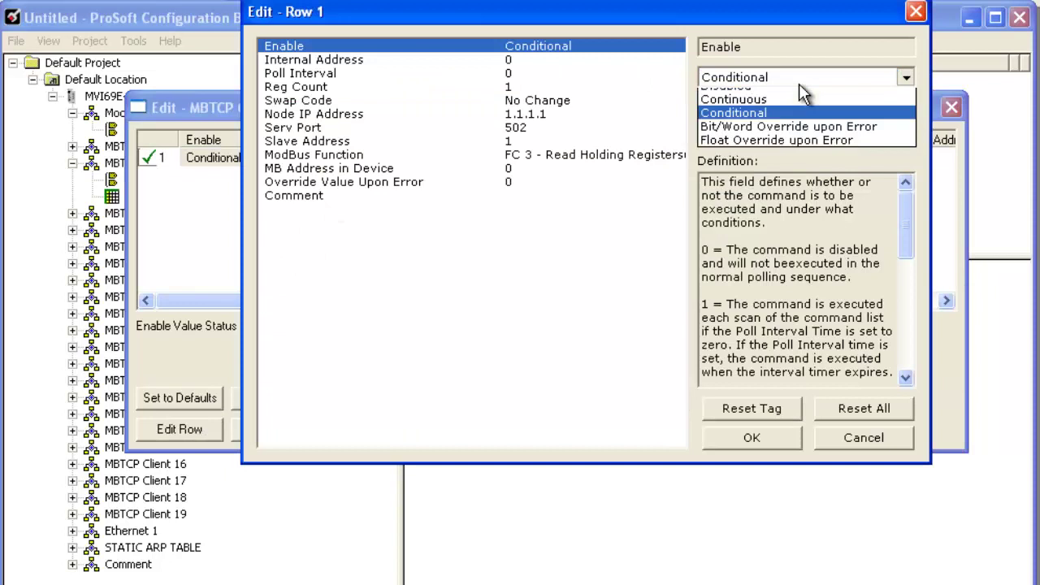
pyautogui.click(798, 114)
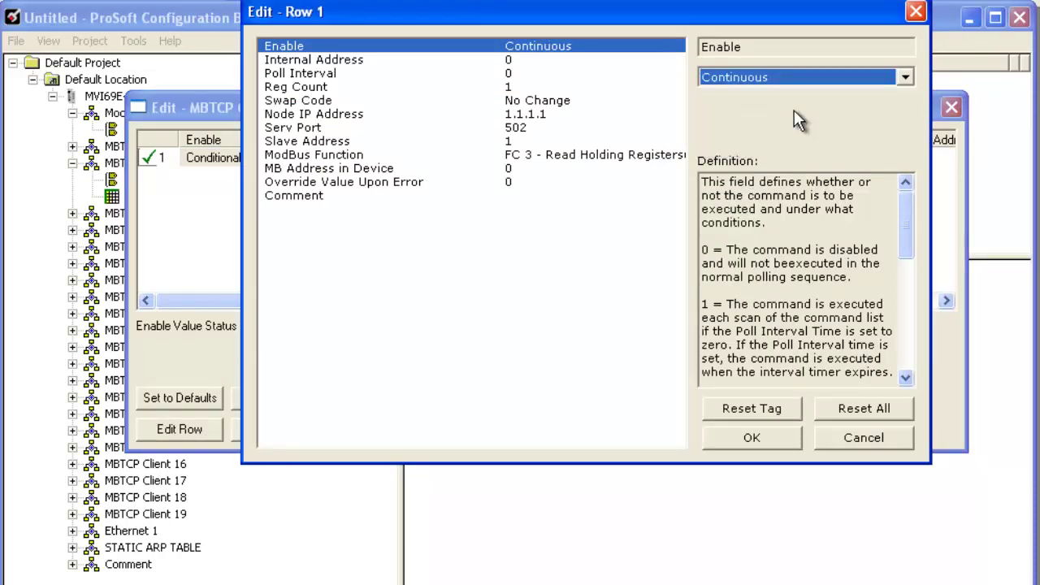
pyautogui.click(503, 58)
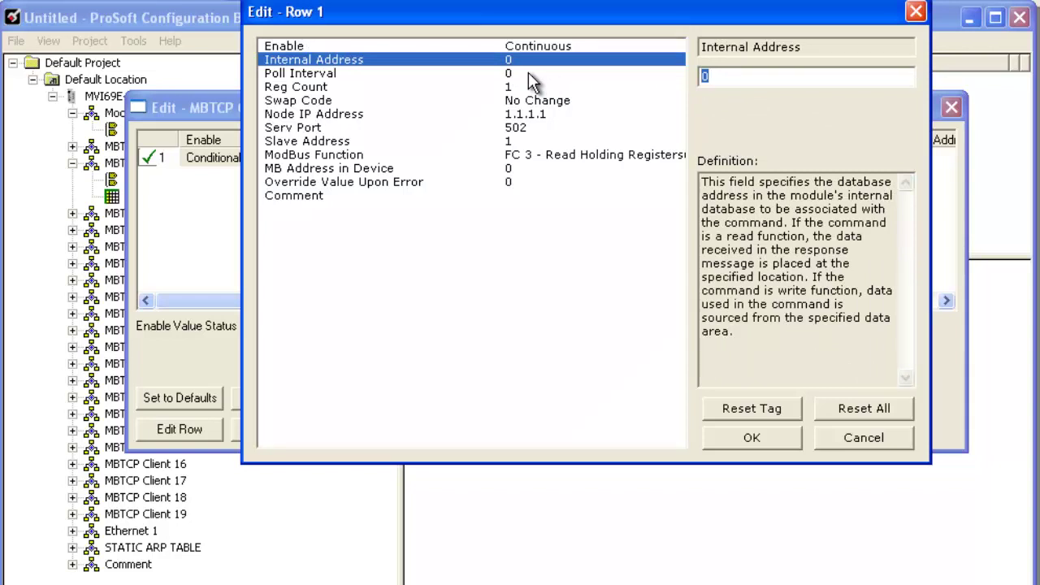
pyautogui.click(525, 87)
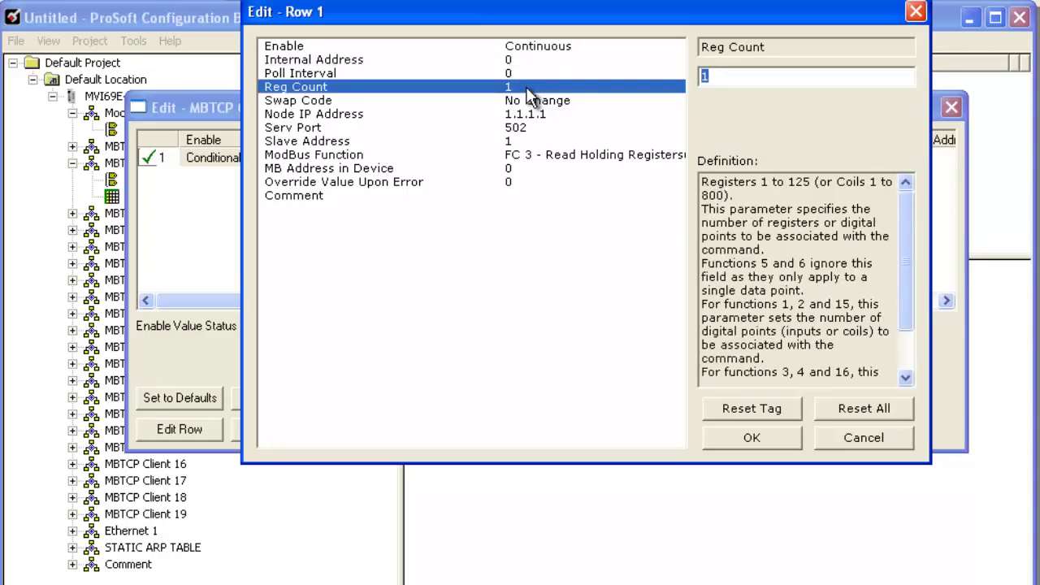
pyautogui.write('24')
pyautogui.click(512, 119)
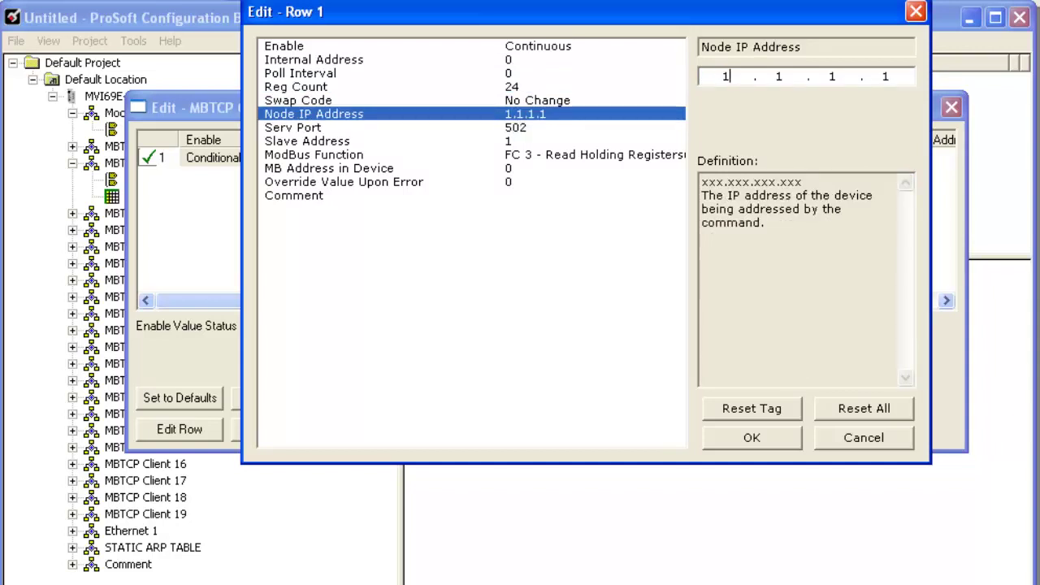
pyautogui.write('0.1.2.100')
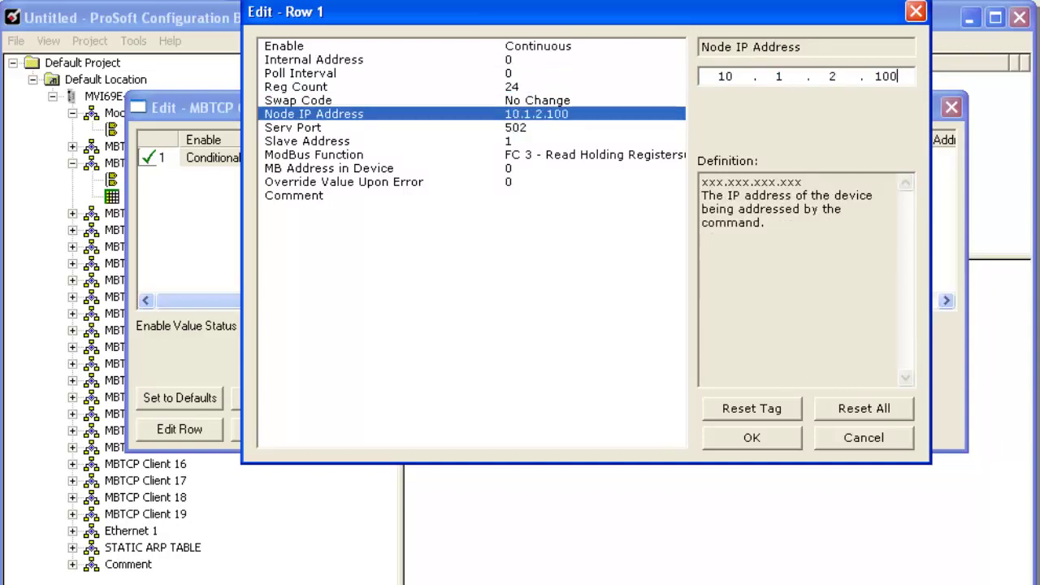
pyautogui.click(521, 168)
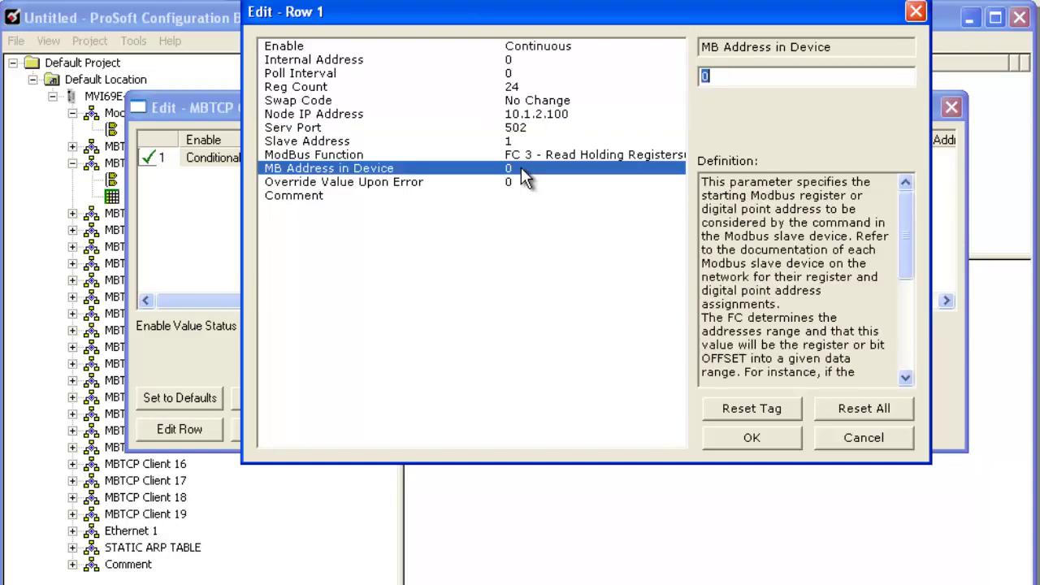
pyautogui.click(766, 433)
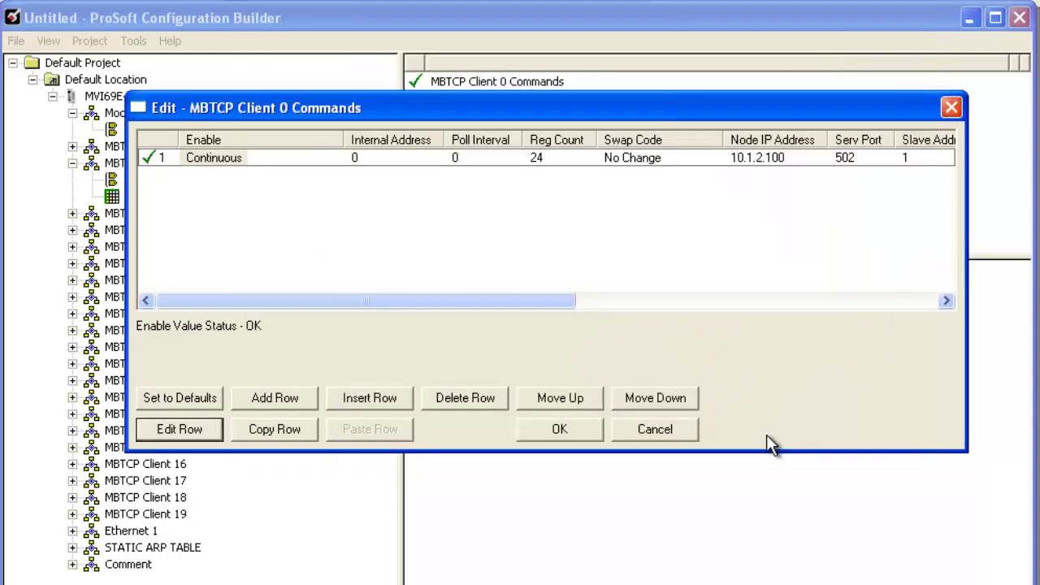
# Add command row 2 as Continuous with internal address 480 and Reg Count 10
pyautogui.click(239, 393)
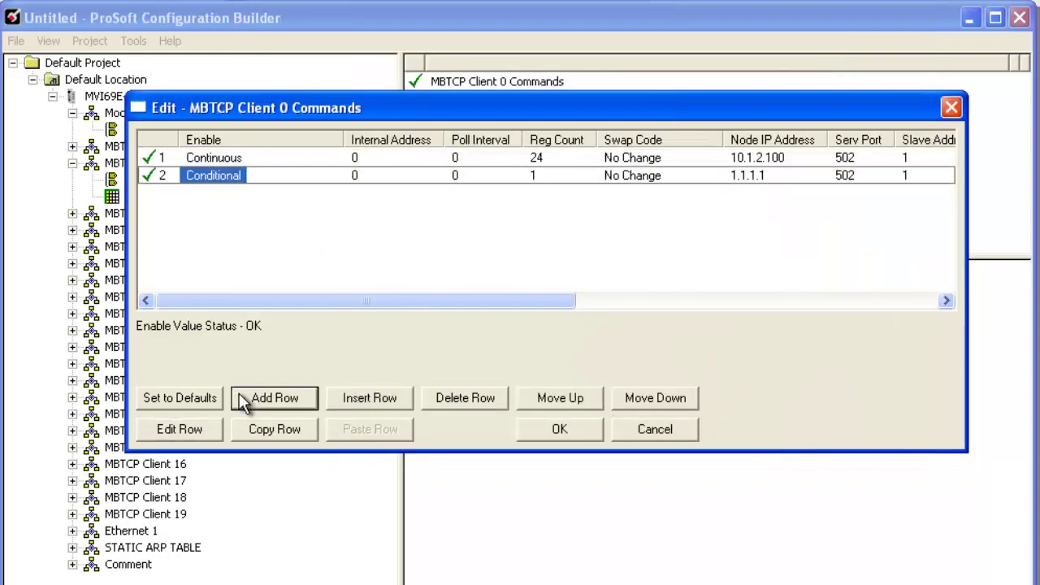
pyautogui.click(207, 432)
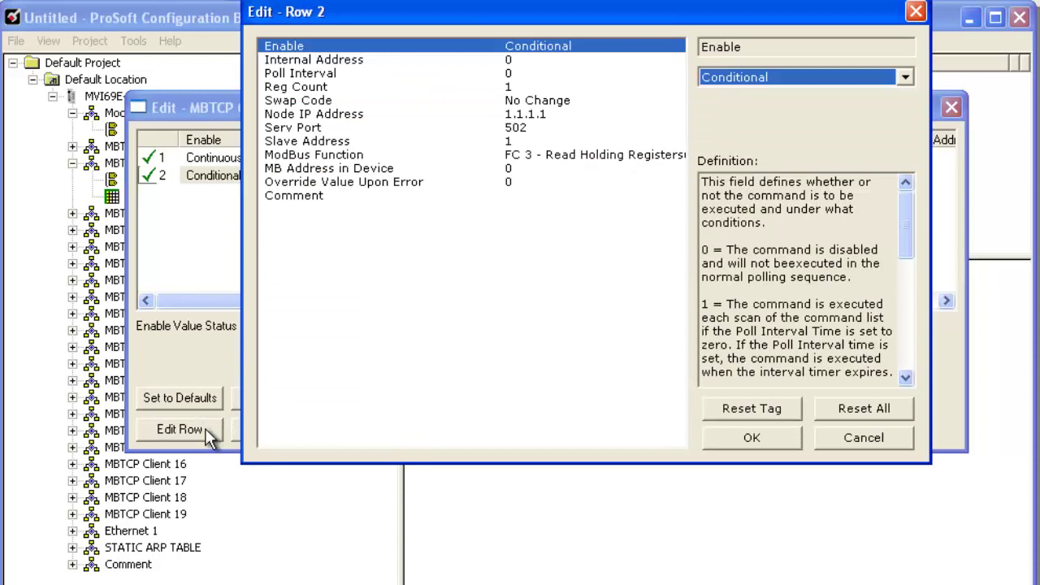
pyautogui.click(780, 76)
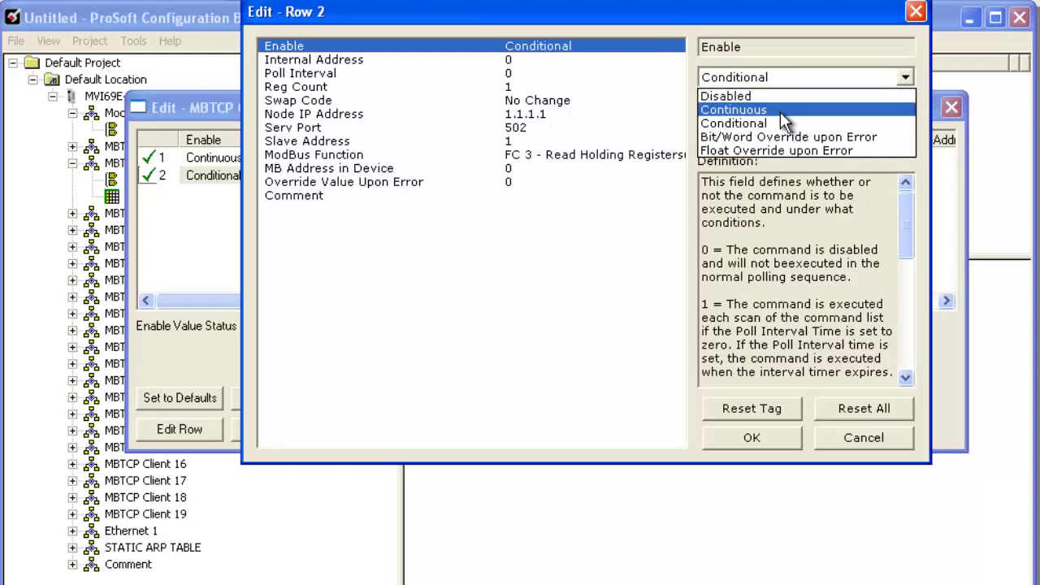
pyautogui.click(780, 111)
pyautogui.click(512, 59)
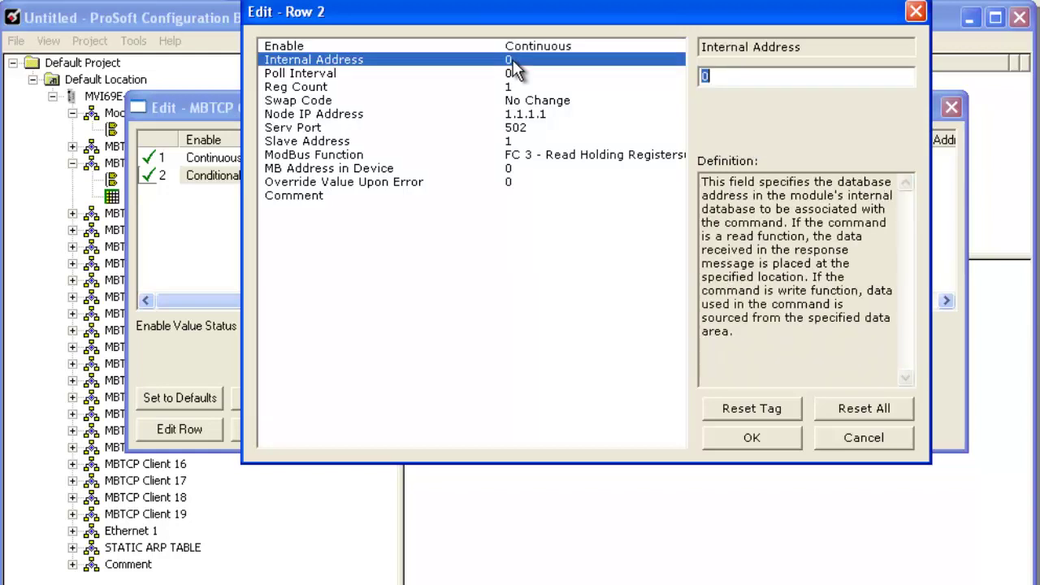
pyautogui.write('480')
pyautogui.click(532, 86)
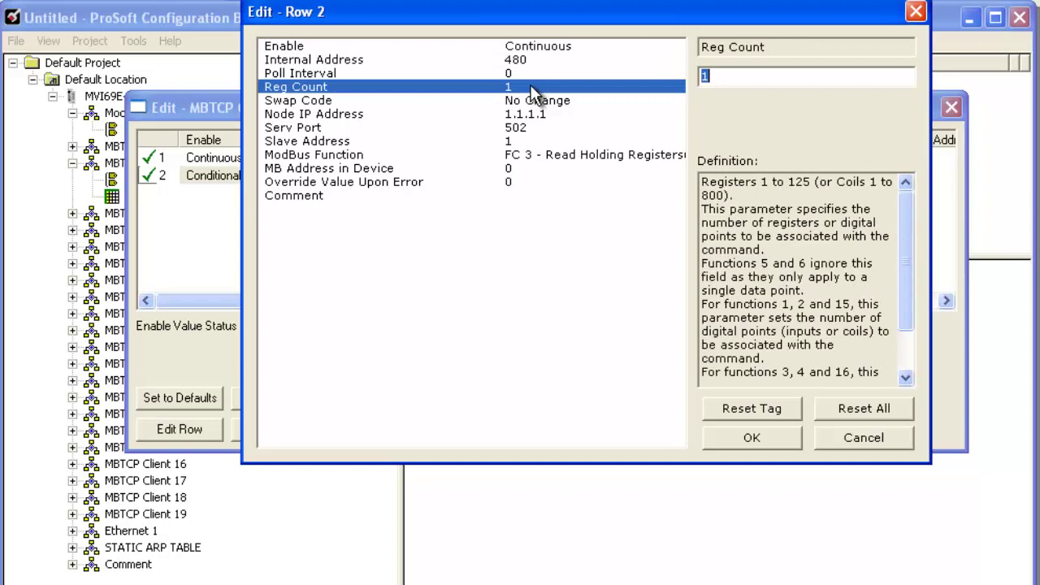
pyautogui.write('10')
# Point row 2 at node 10.1.2.100 using FC 2 Read Input and confirm it
pyautogui.click(540, 116)
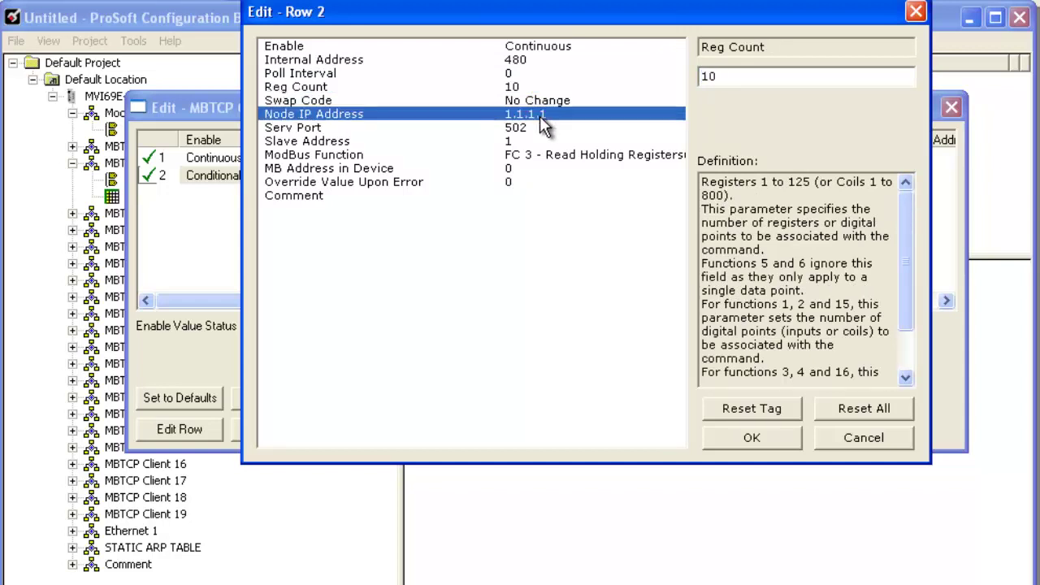
pyautogui.write('10.1.2')
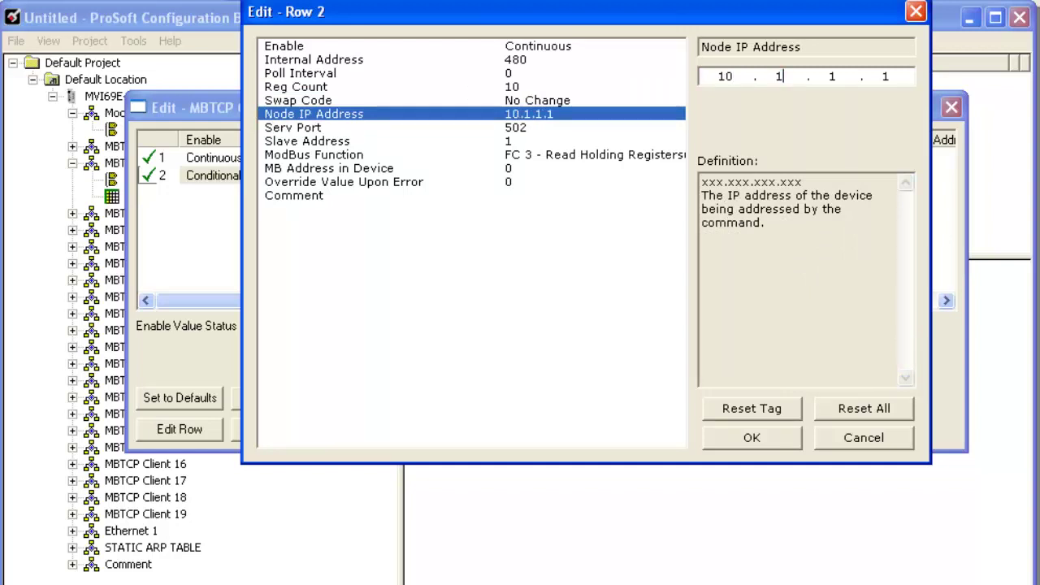
pyautogui.write('.100')
pyautogui.click(536, 154)
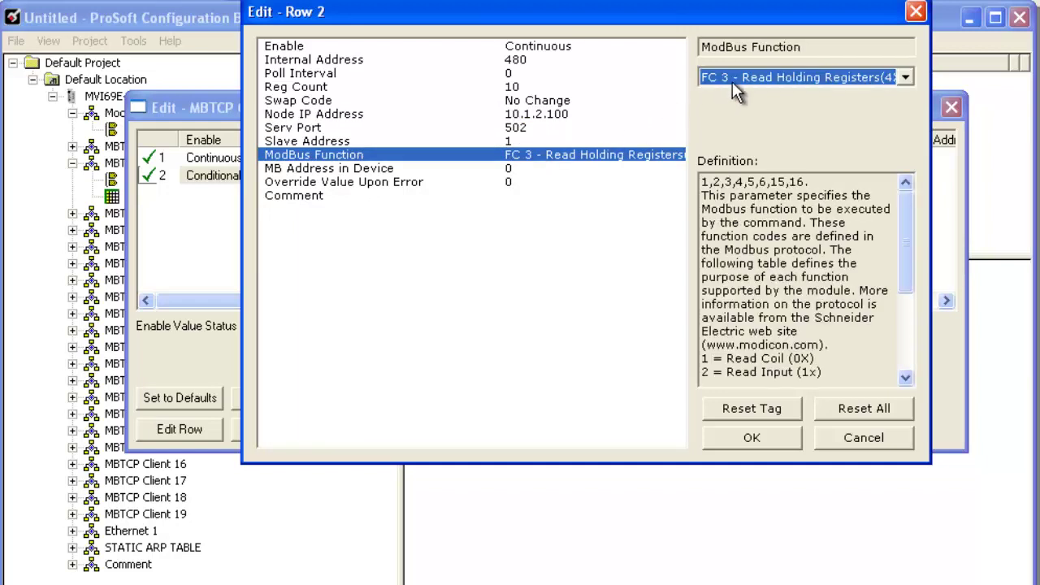
pyautogui.click(771, 80)
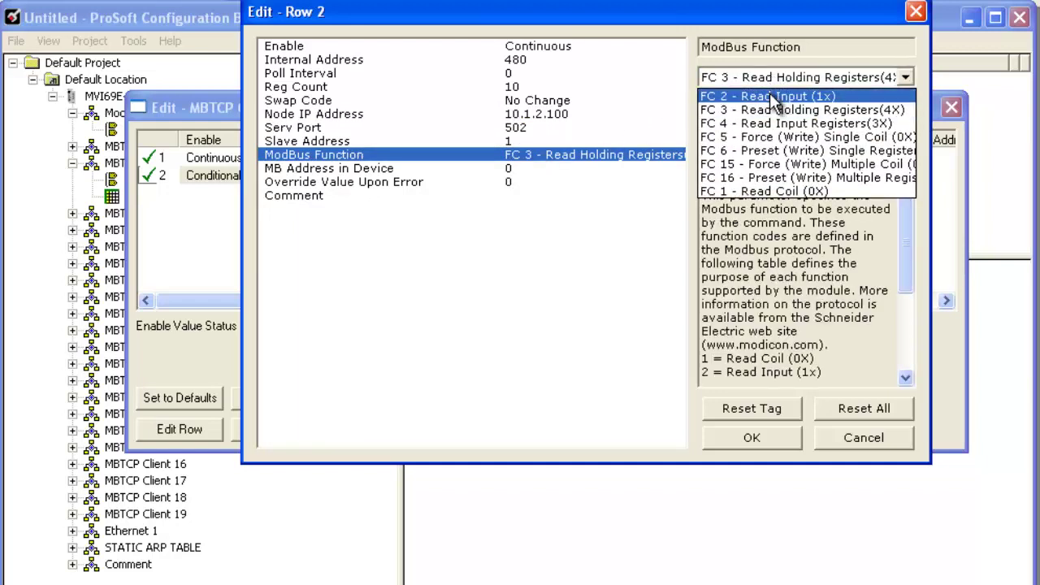
pyautogui.click(772, 96)
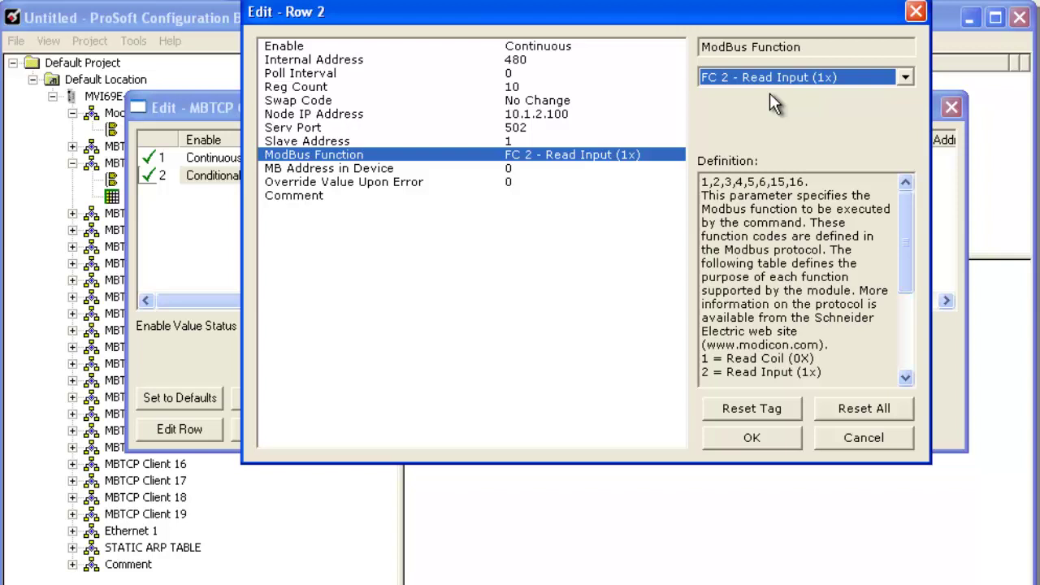
pyautogui.click(517, 170)
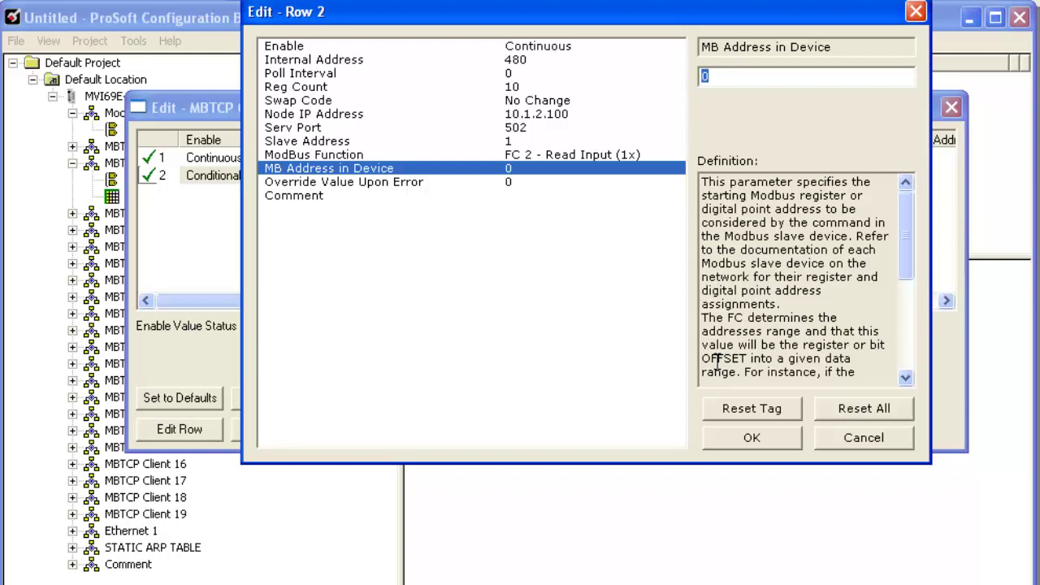
pyautogui.click(751, 437)
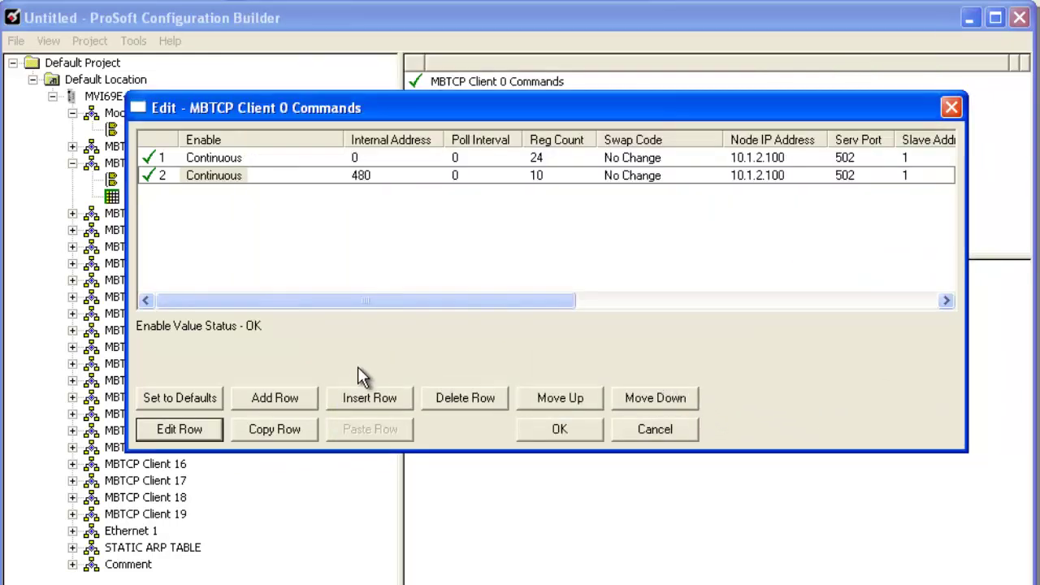
# Add command row 3 as Continuous with internal address 600 and Reg Count 2
pyautogui.click(288, 406)
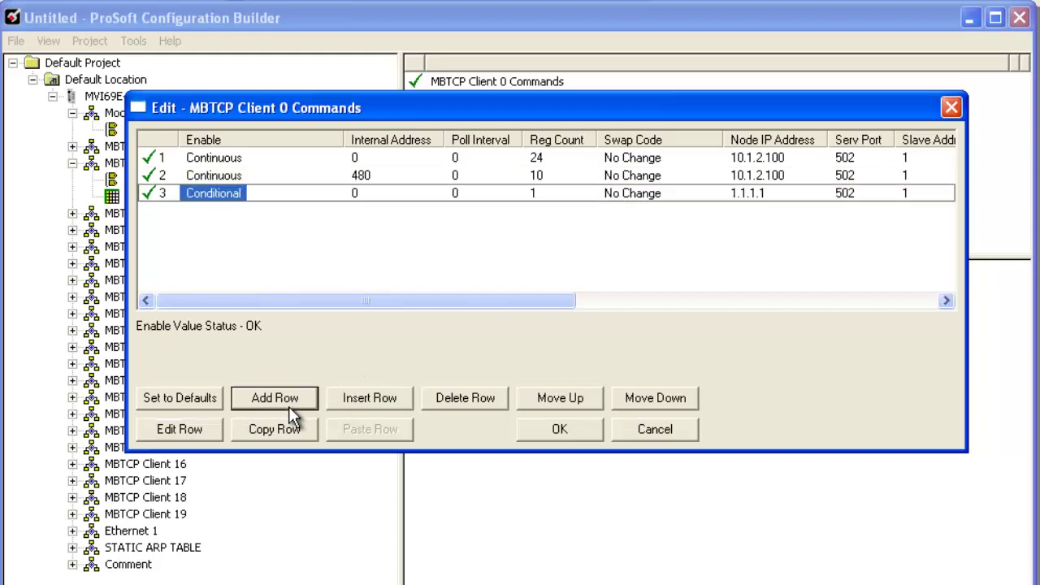
pyautogui.click(207, 432)
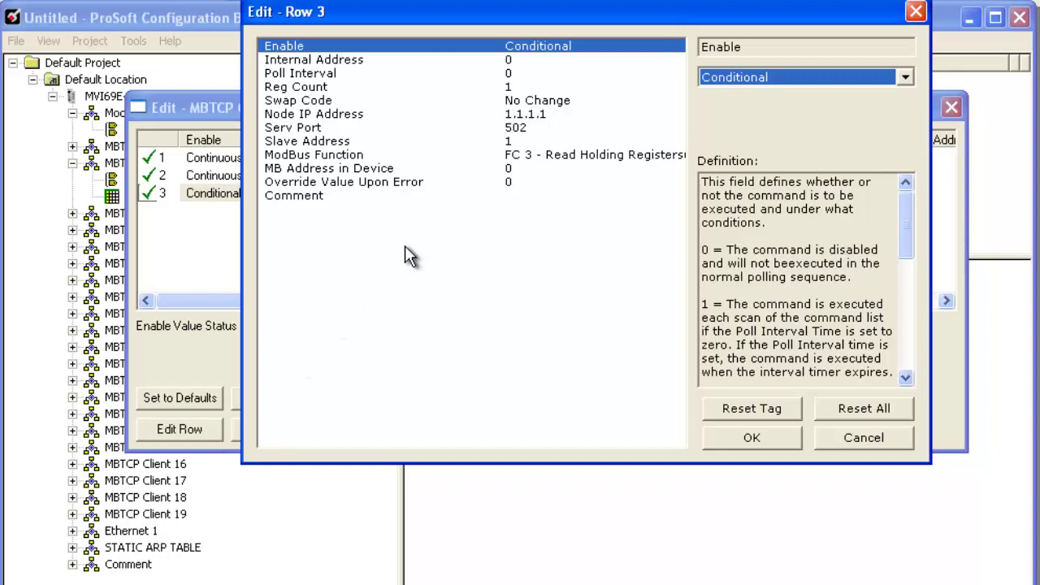
pyautogui.click(765, 81)
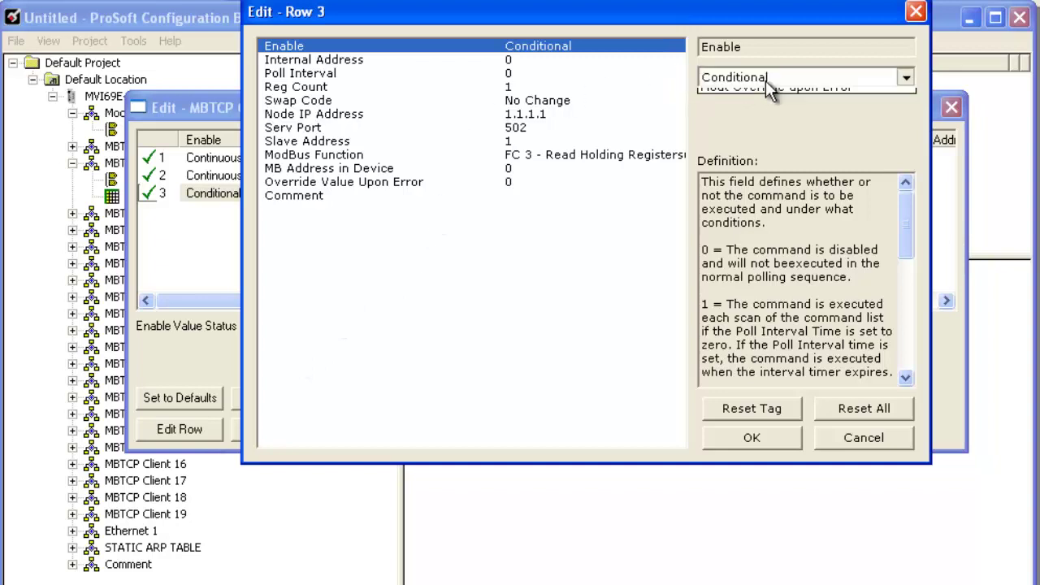
pyautogui.click(763, 112)
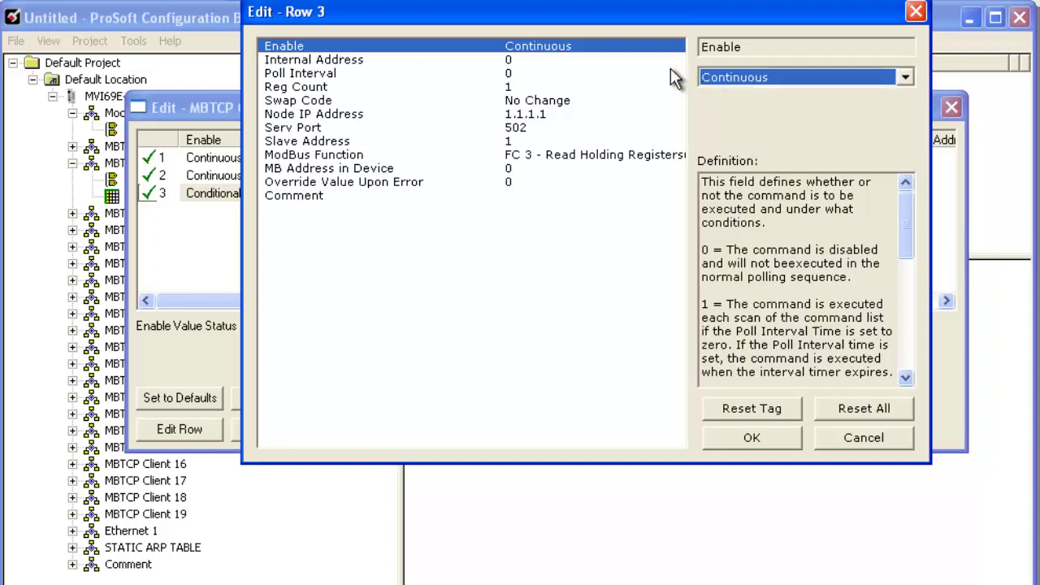
pyautogui.click(503, 61)
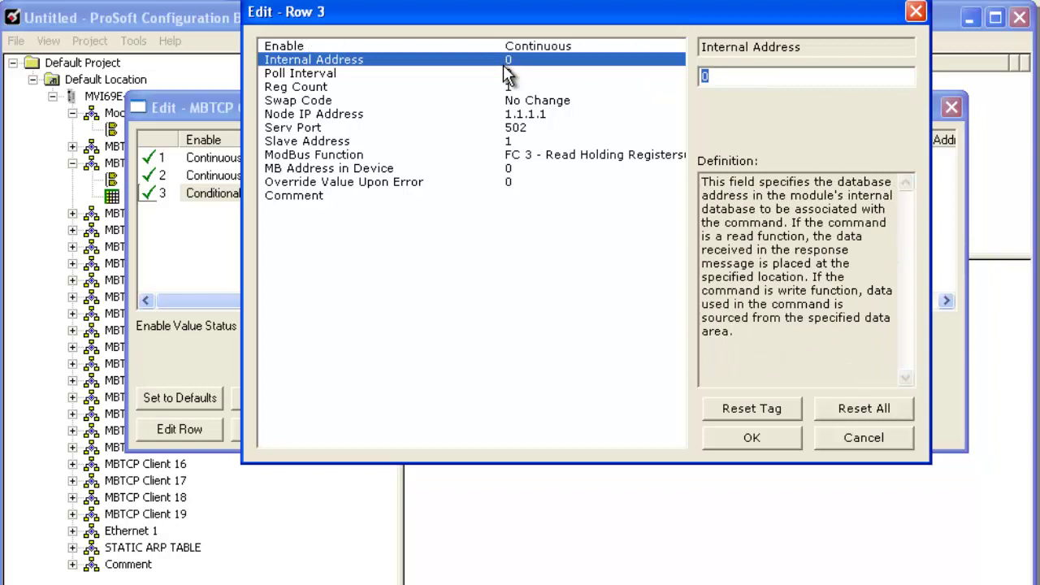
pyautogui.write('600')
pyautogui.click(517, 87)
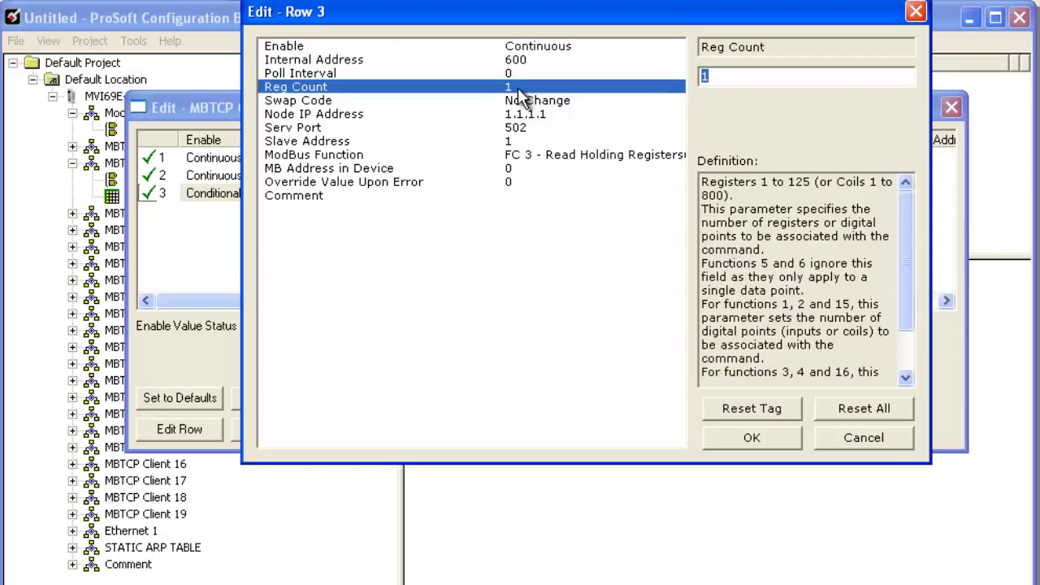
pyautogui.write('2')
# Set row 3 to write via FC 16 to 10.1.2.100 at device address 200
pyautogui.click(525, 116)
pyautogui.write('10.1.2.1')
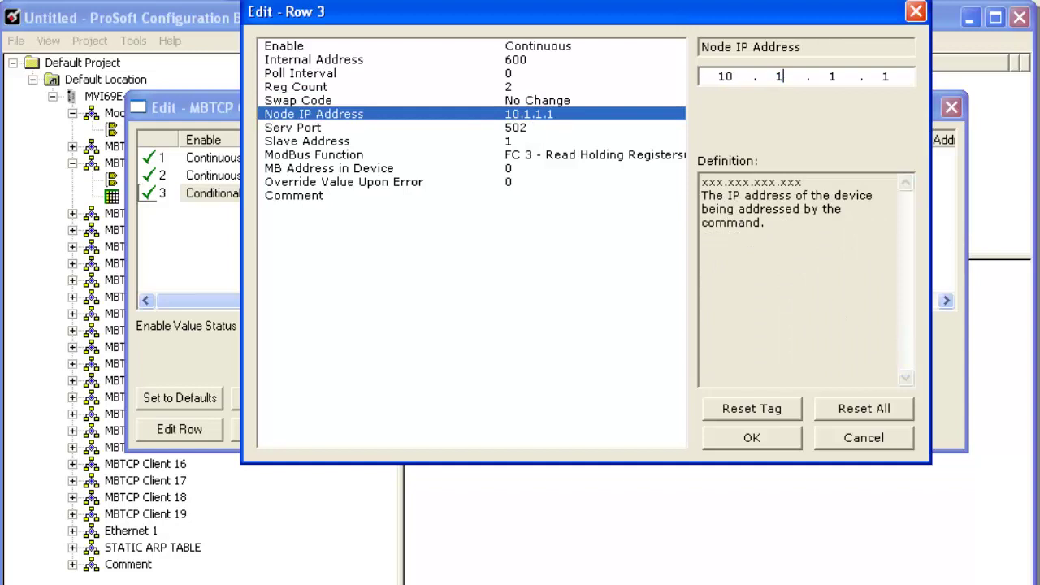
pyautogui.write('00')
pyautogui.click(521, 157)
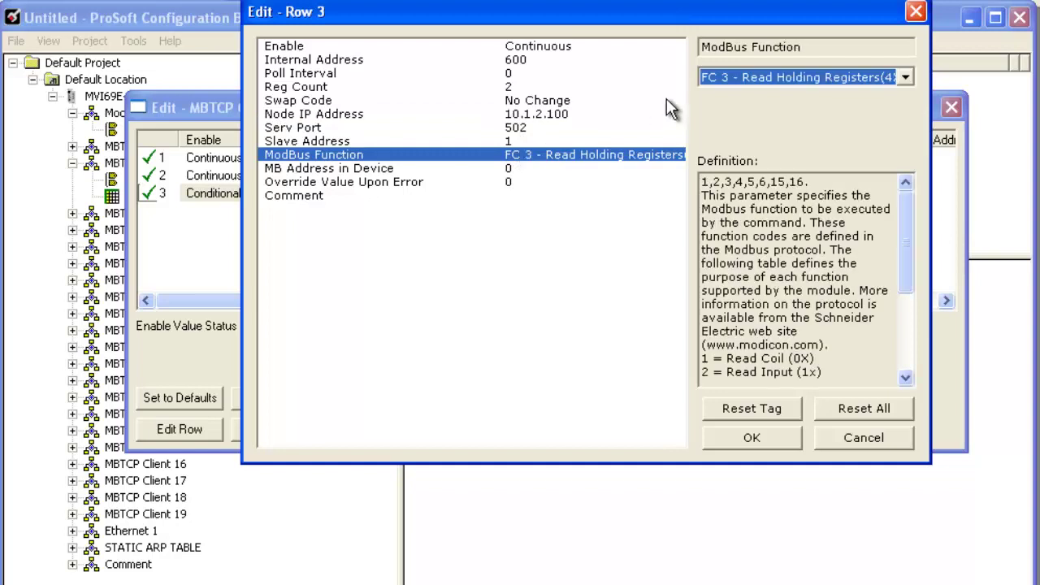
pyautogui.click(733, 78)
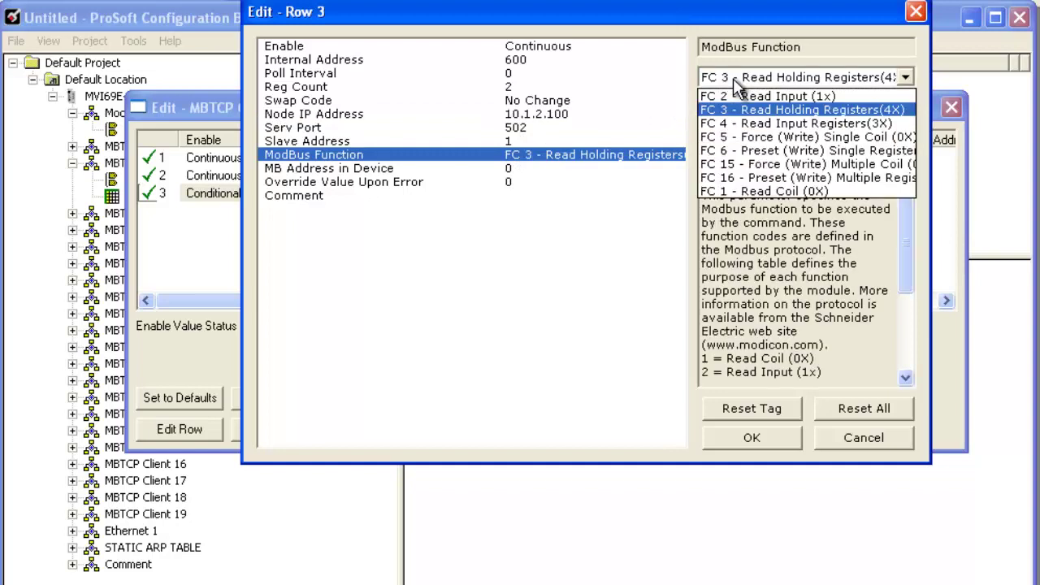
pyautogui.click(740, 178)
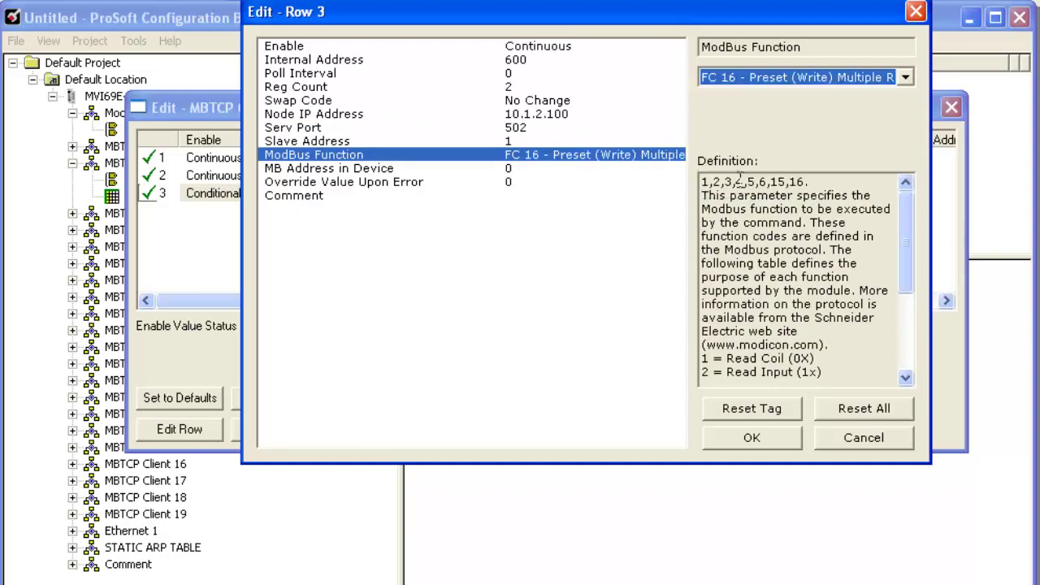
pyautogui.click(530, 171)
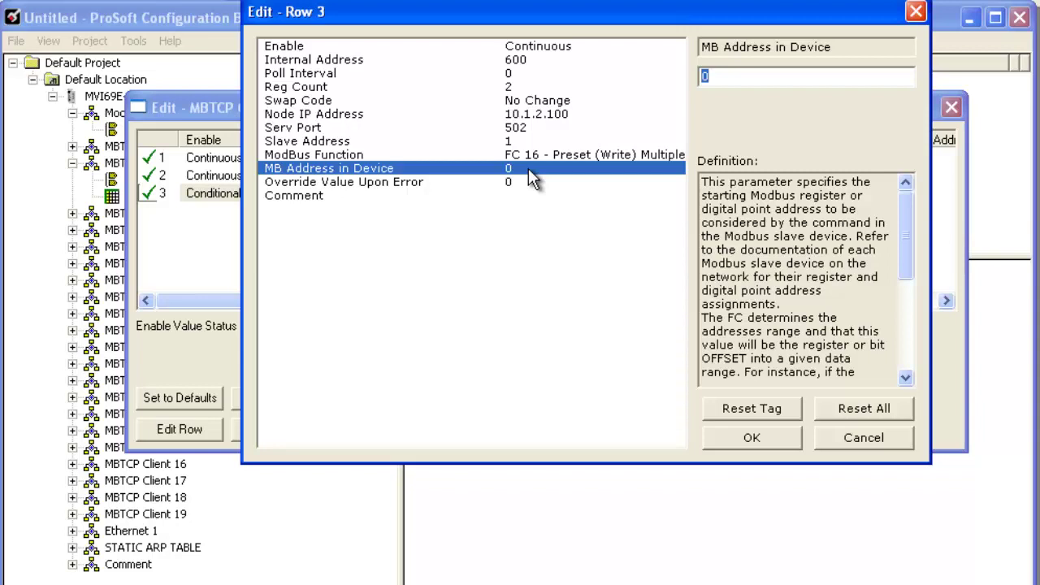
pyautogui.write('200')
pyautogui.click(742, 437)
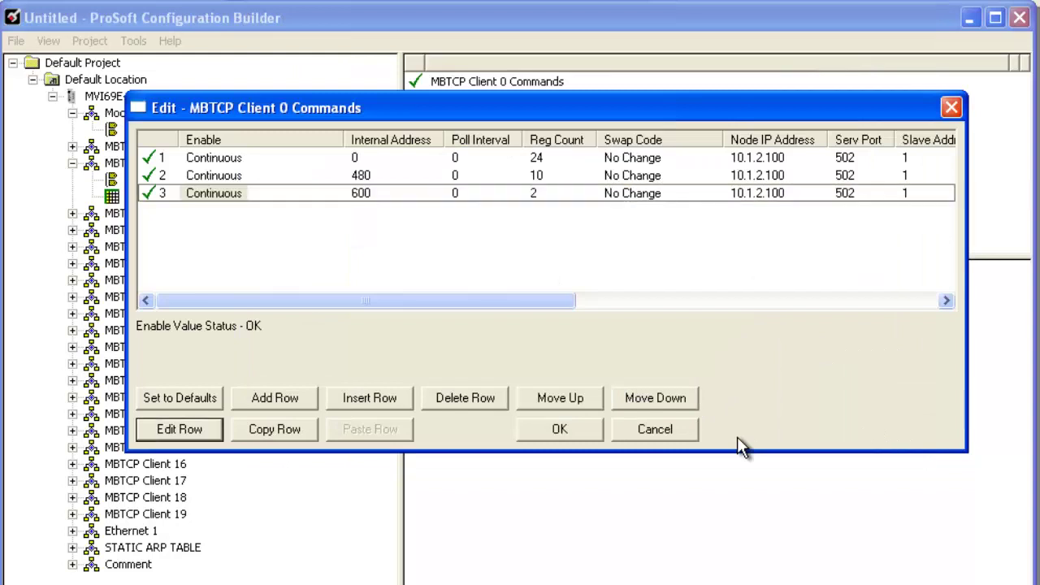
# Commit the three Client 0 commands and set the Ethernet 1 IP address to 10.1.2.200
pyautogui.click(579, 437)
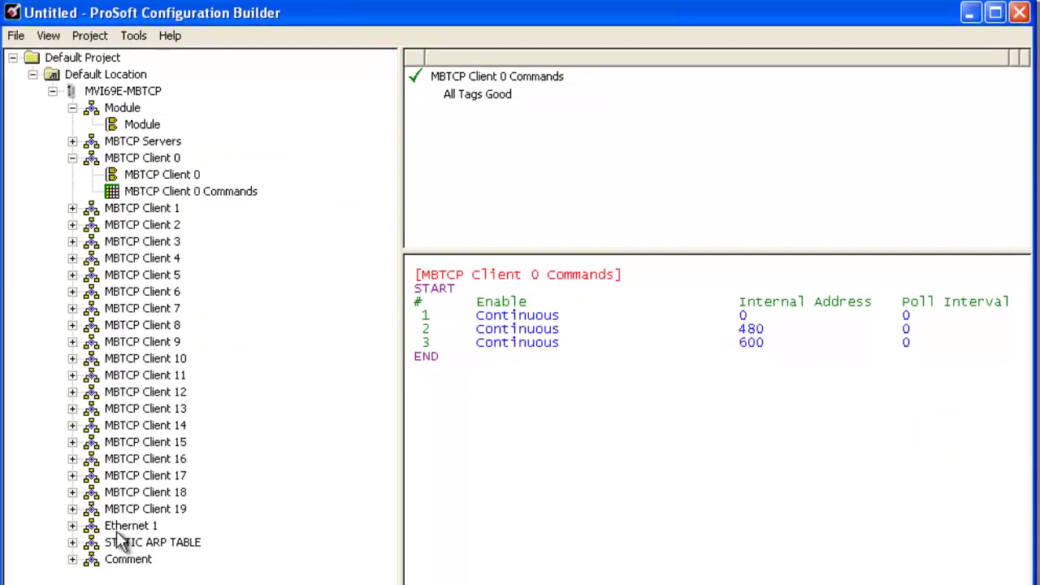
pyautogui.click(72, 531)
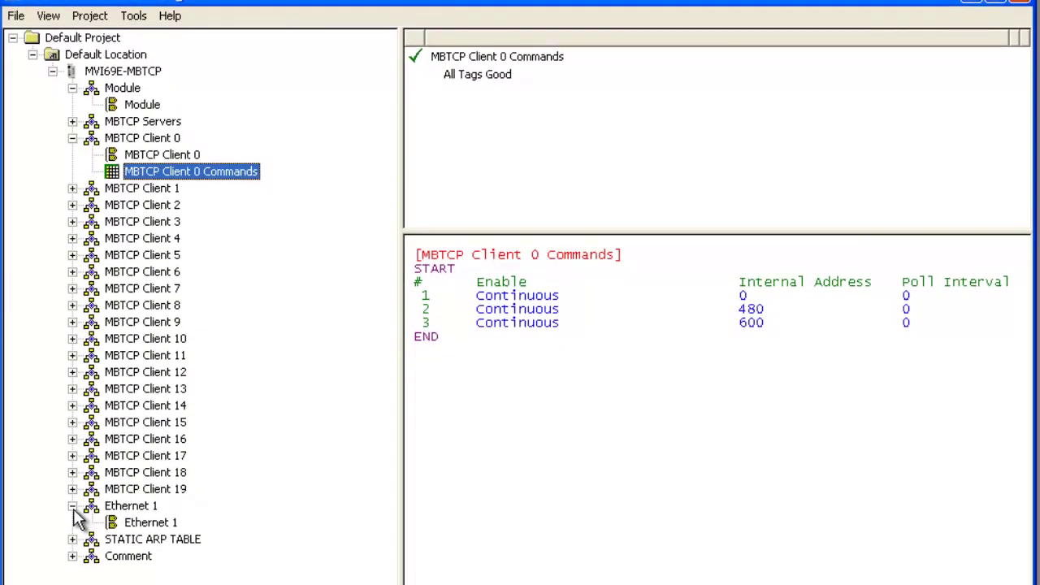
pyautogui.rightClick(139, 526)
pyautogui.click(168, 572)
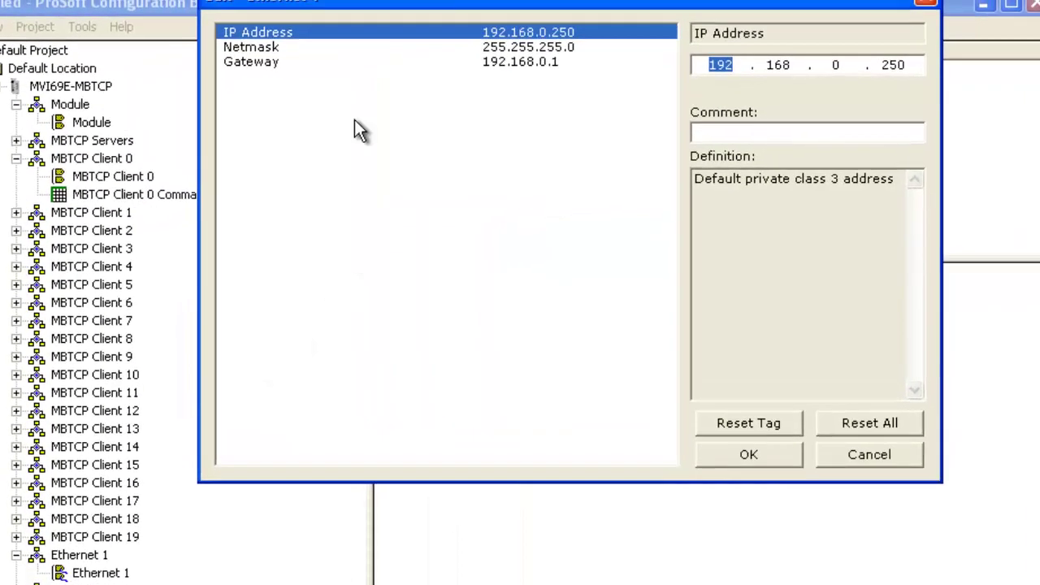
pyautogui.write('10.1.2.')
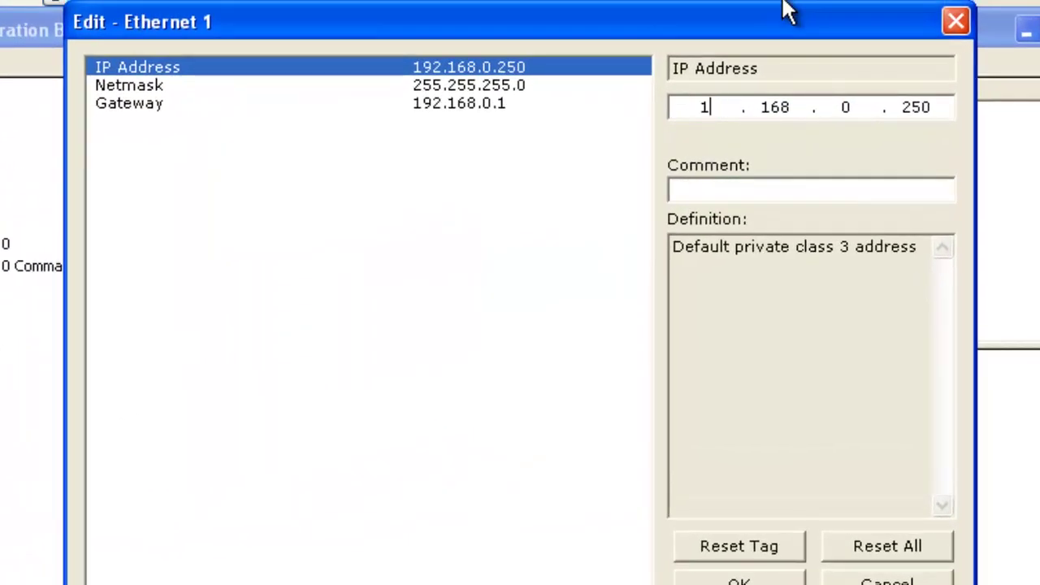
pyautogui.write('200')
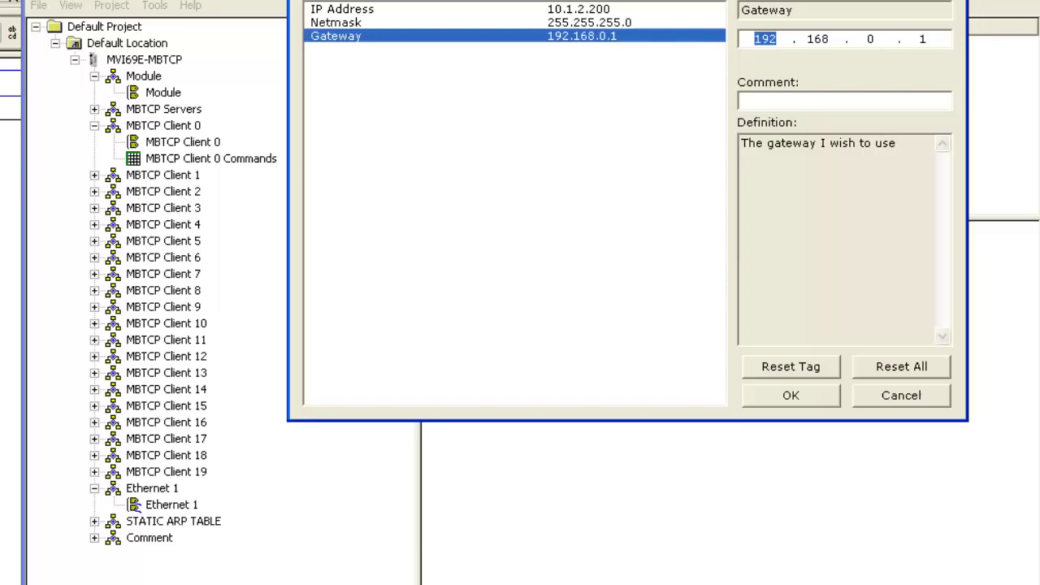
pyautogui.press('super')
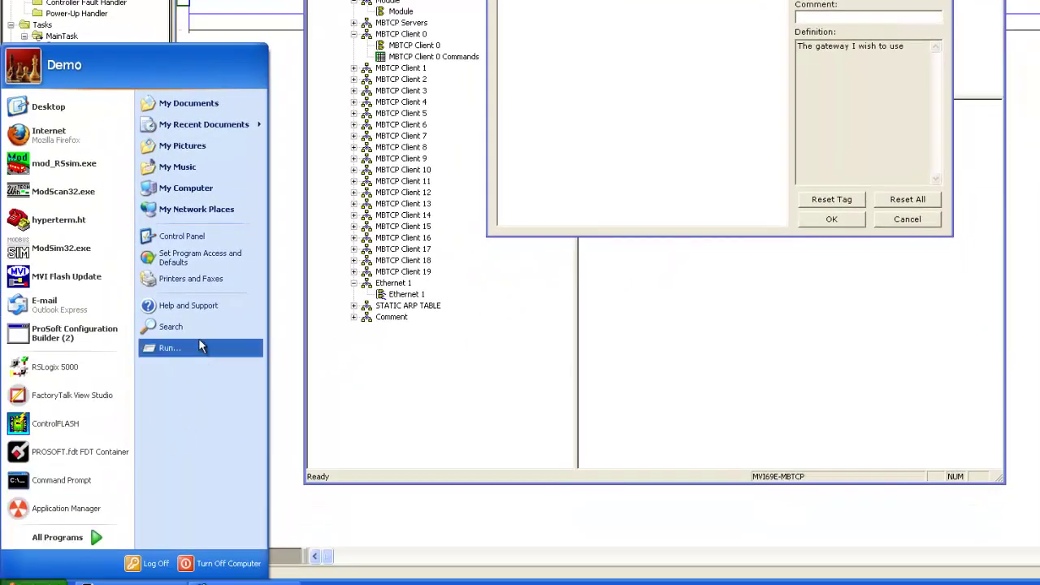
# Run ipconfig in a Command Prompt to show the PC's address 10.1.2.60 and gateway 10.1.2.1
pyautogui.click(199, 346)
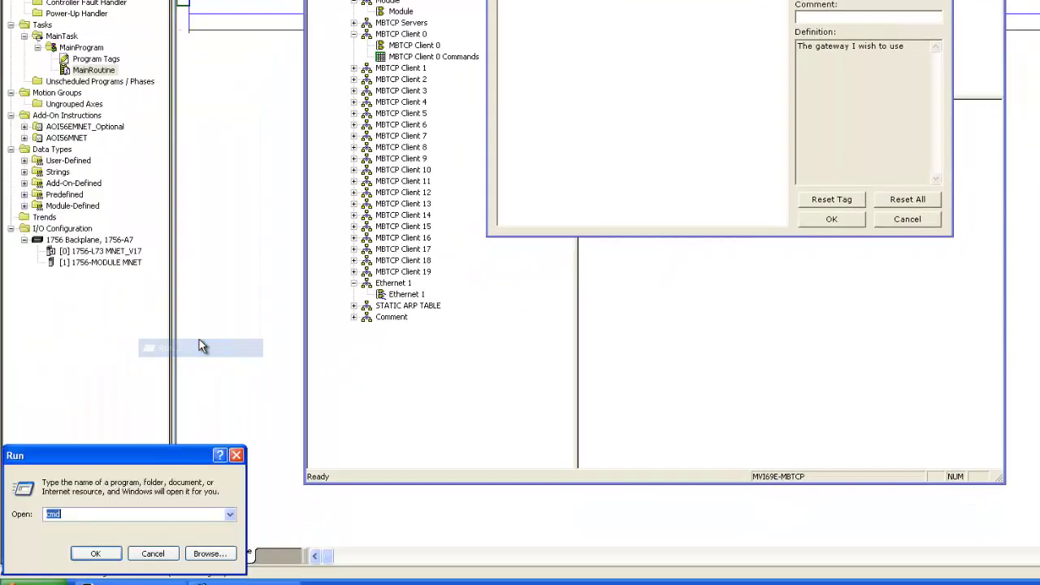
pyautogui.click(90, 553)
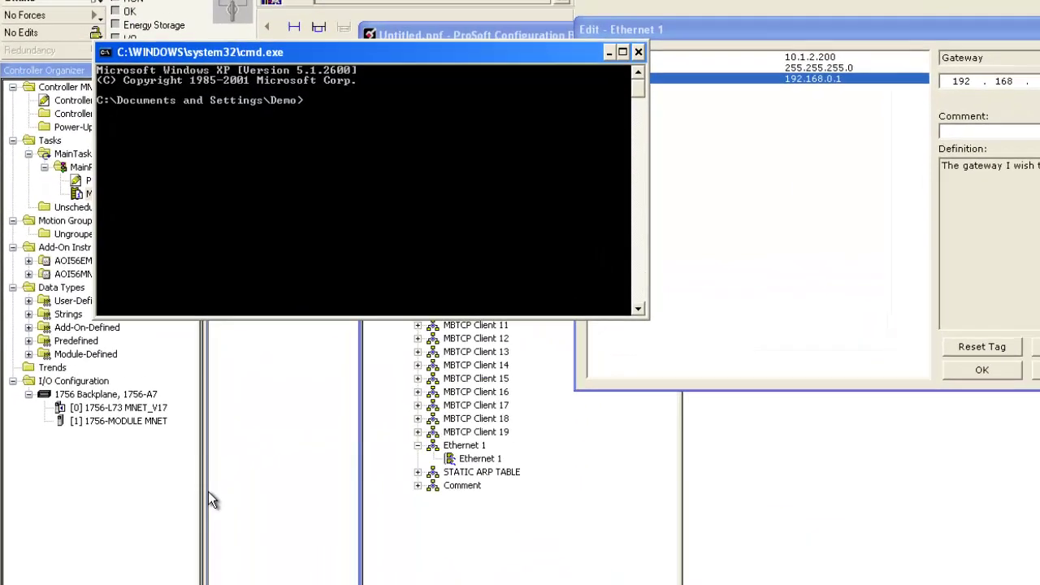
pyautogui.write('ip')
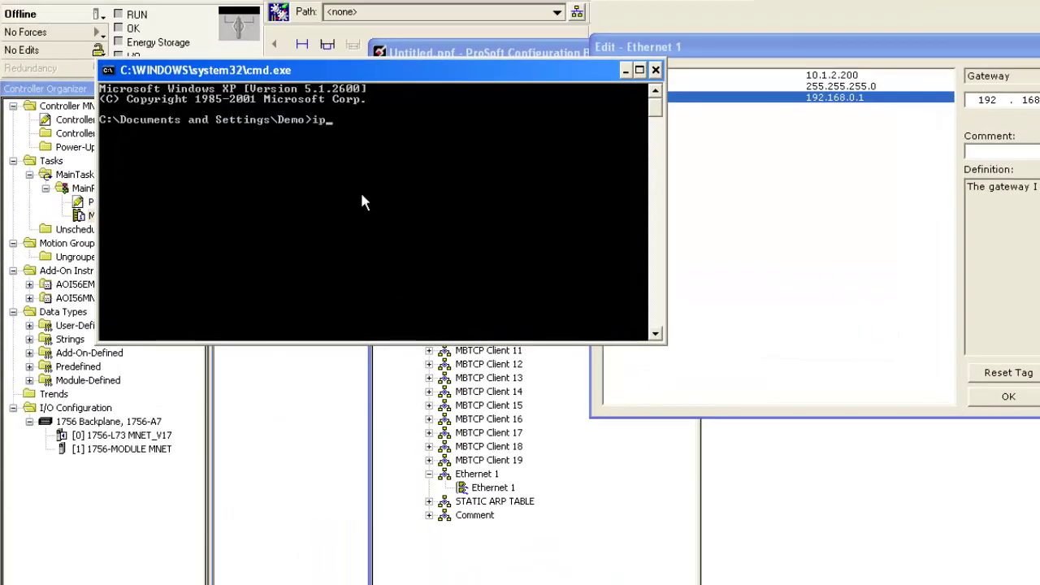
pyautogui.write('config')
pyautogui.press('Return')
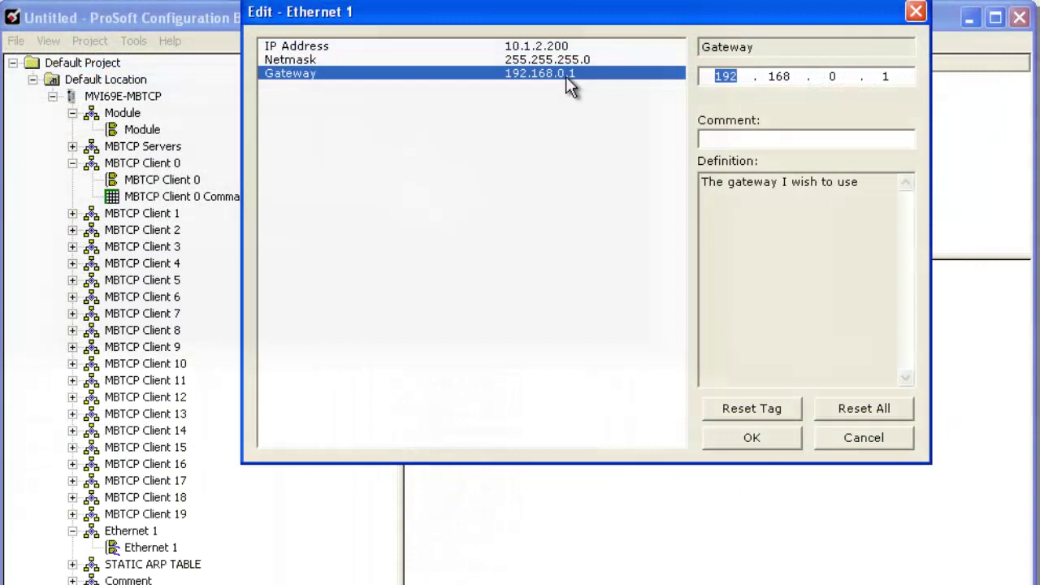
# Set the Ethernet 1 gateway to 10.1.2.1 and export the MVI69E-MBTCP AOI rung file to the Desktop
pyautogui.write('10.1')
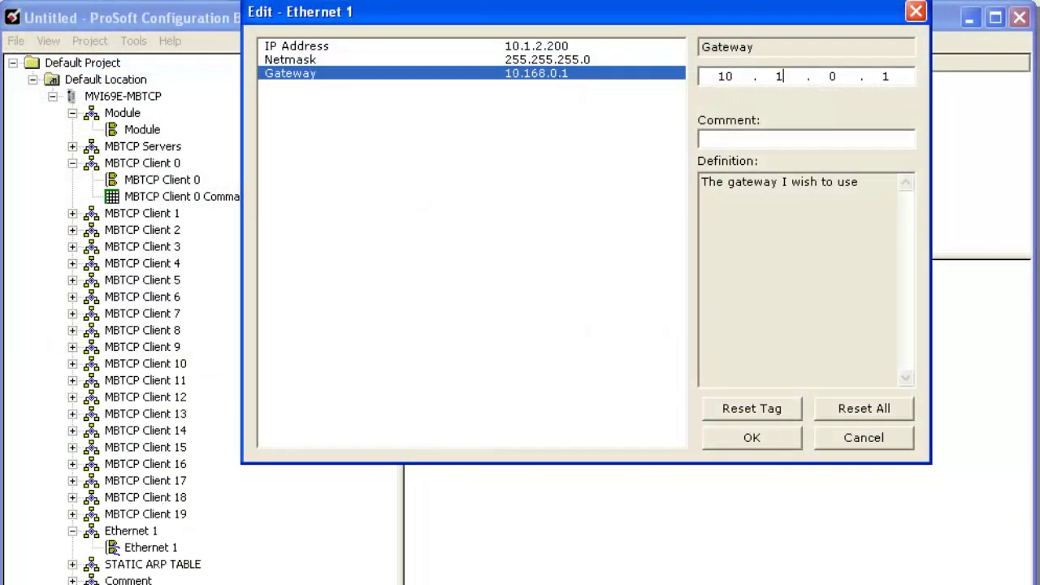
pyautogui.write('.2.1')
pyautogui.click(751, 438)
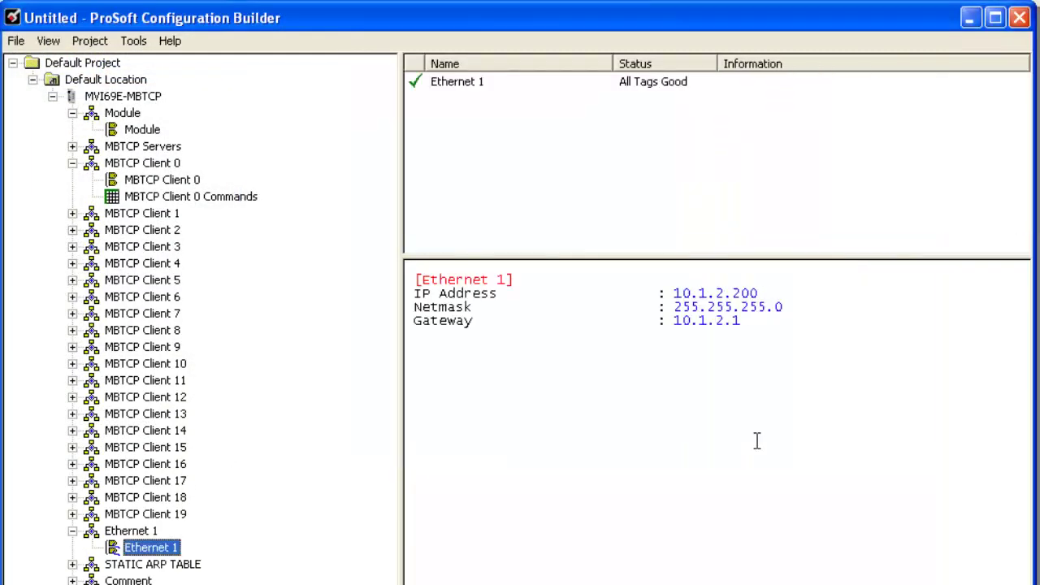
pyautogui.click(122, 96)
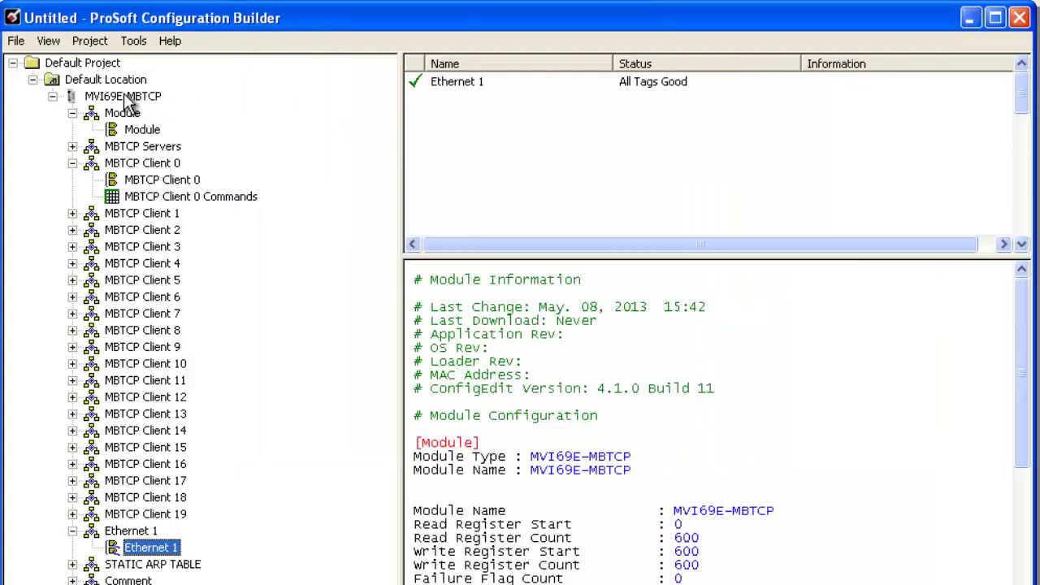
pyautogui.rightClick(124, 96)
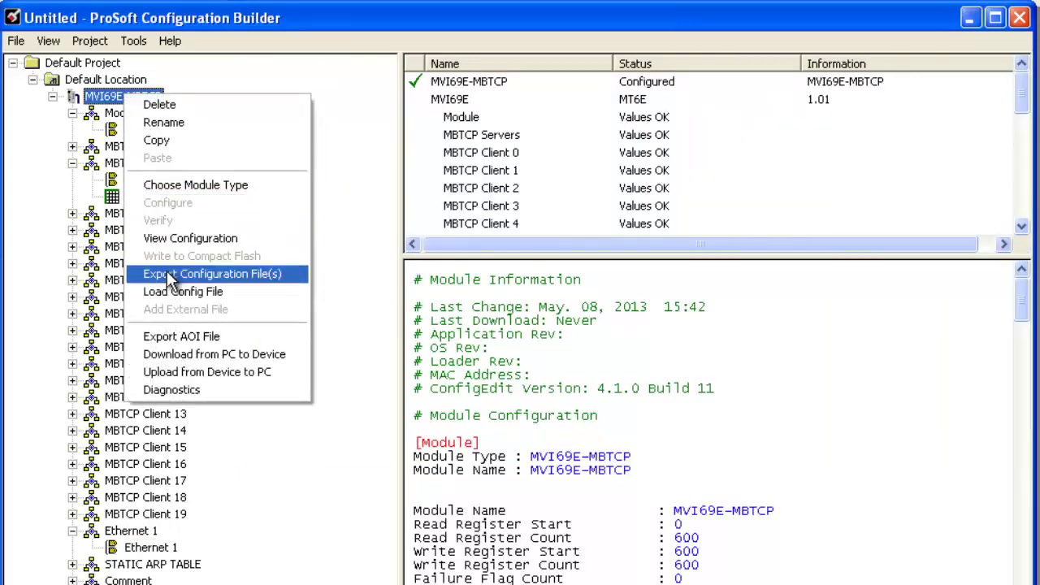
pyautogui.click(170, 338)
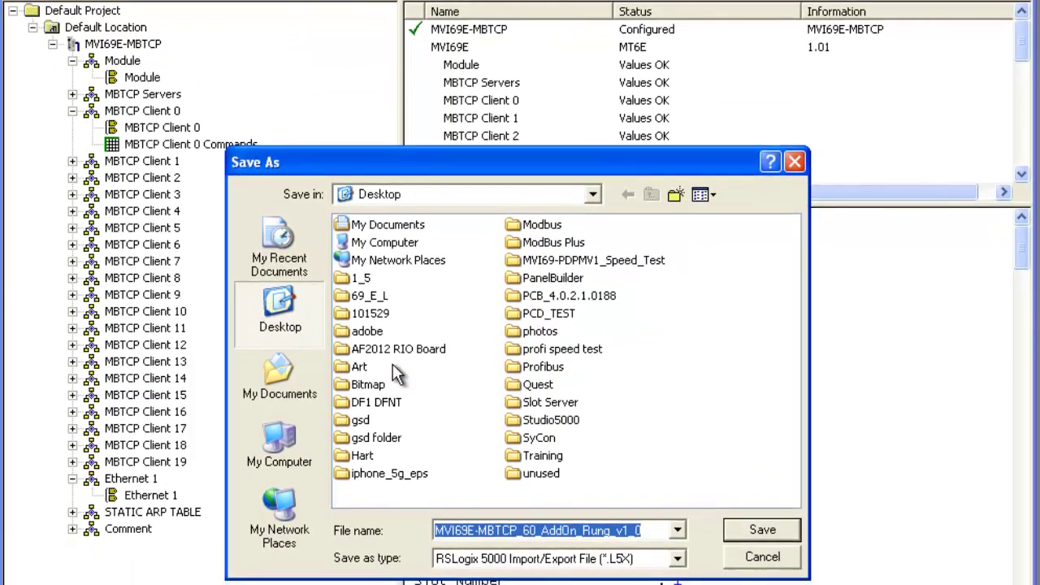
pyautogui.click(762, 530)
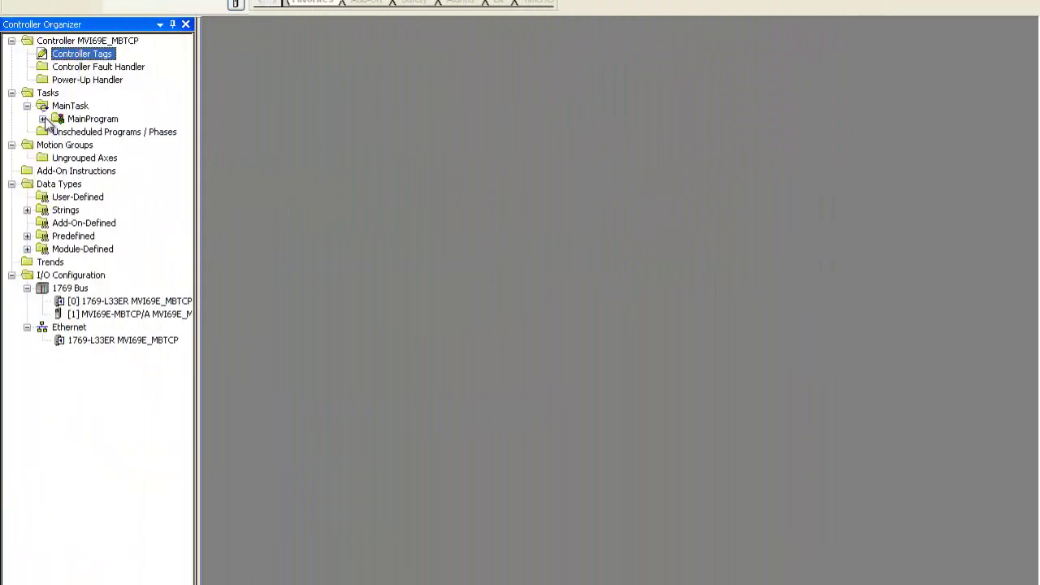
# Open MainProgram's MainRoutine ladder logic
pyautogui.click(43, 120)
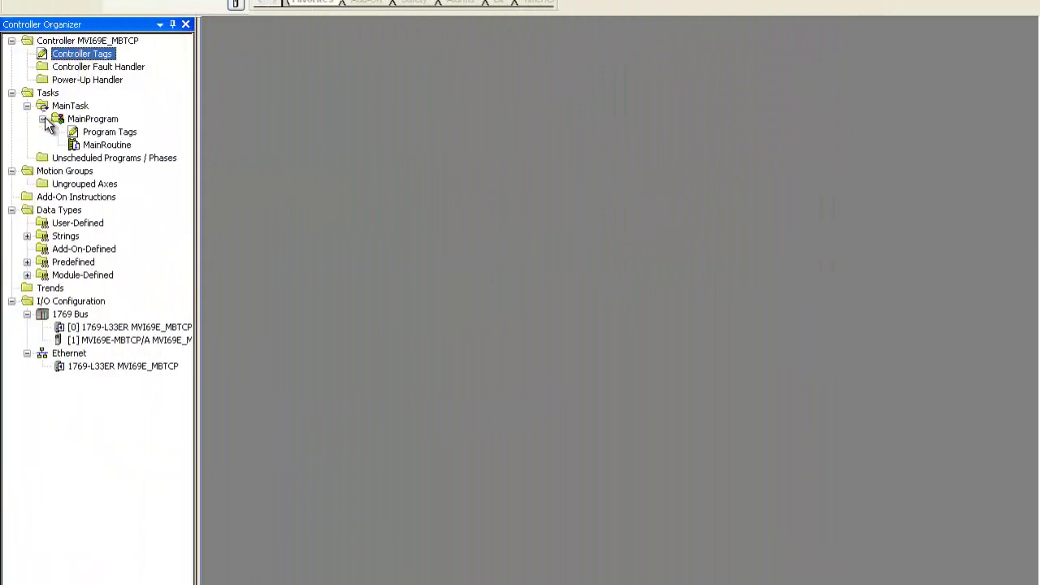
pyautogui.click(88, 144)
pyautogui.doubleClick(83, 143)
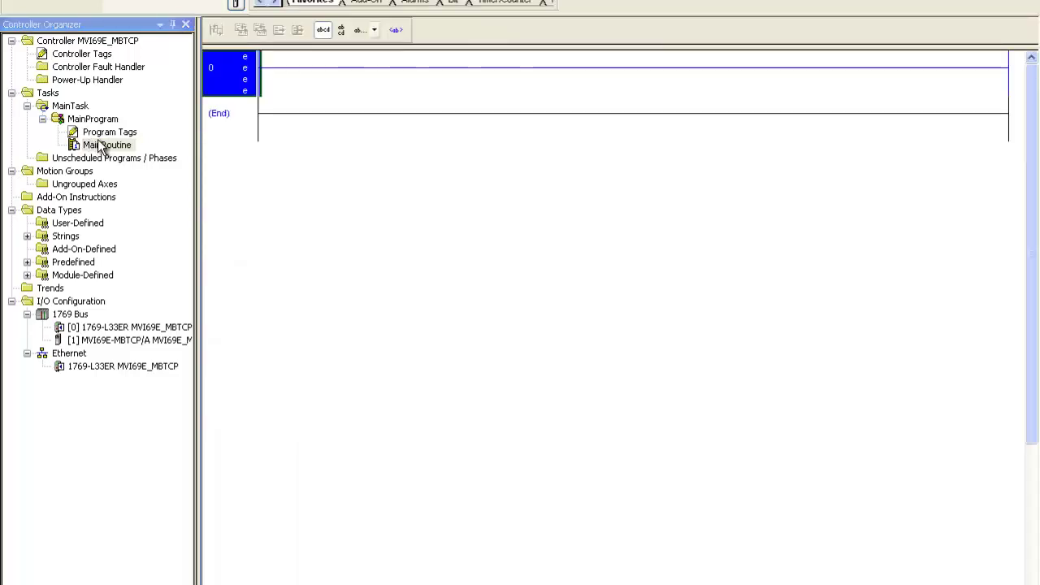
# Import the MVI69E-MBTCP_60_AddOn_Rung file from the Desktop and delete the empty rung 0
pyautogui.rightClick(241, 73)
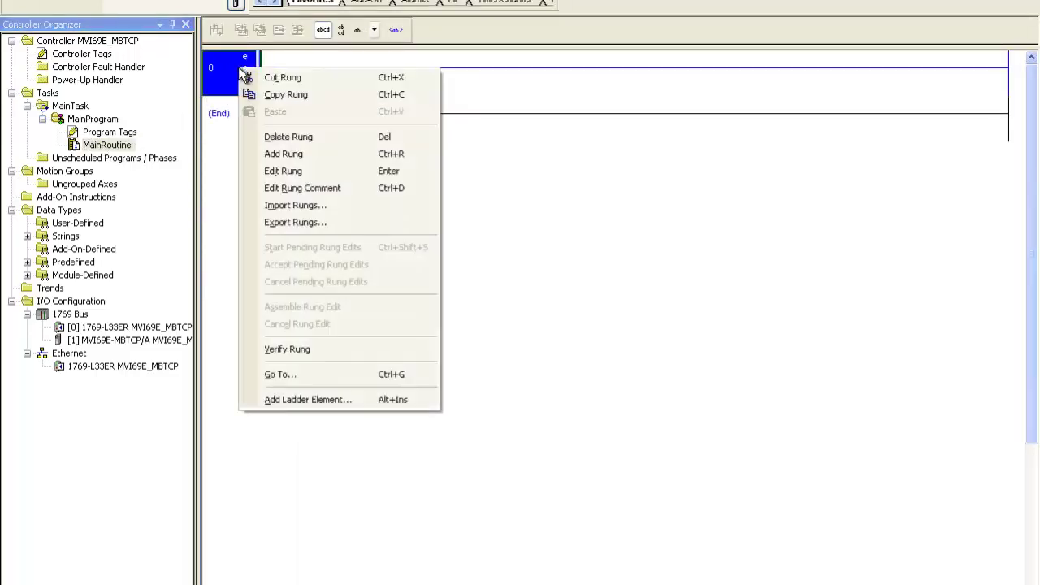
pyautogui.click(281, 204)
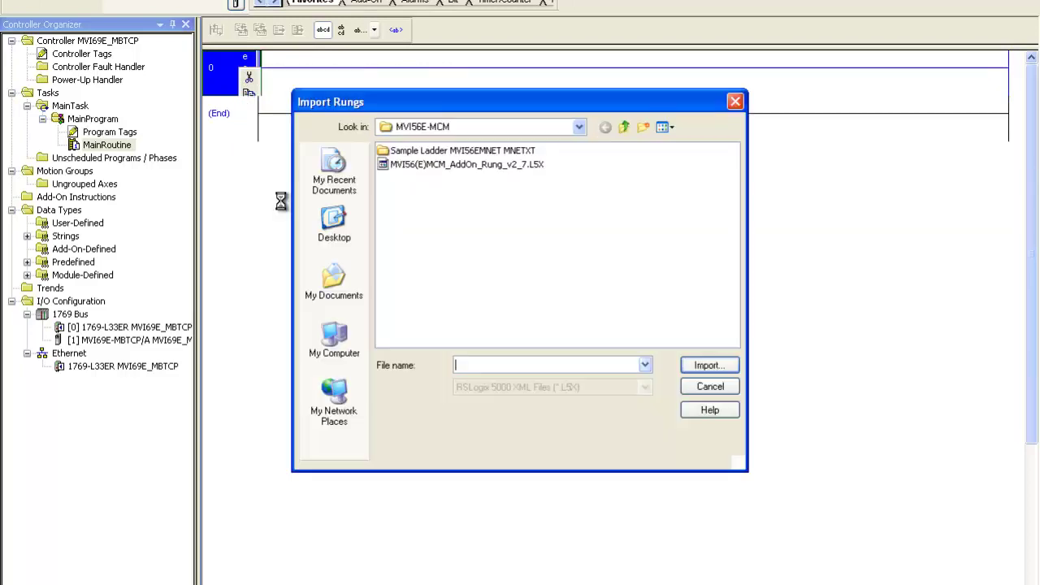
pyautogui.click(339, 230)
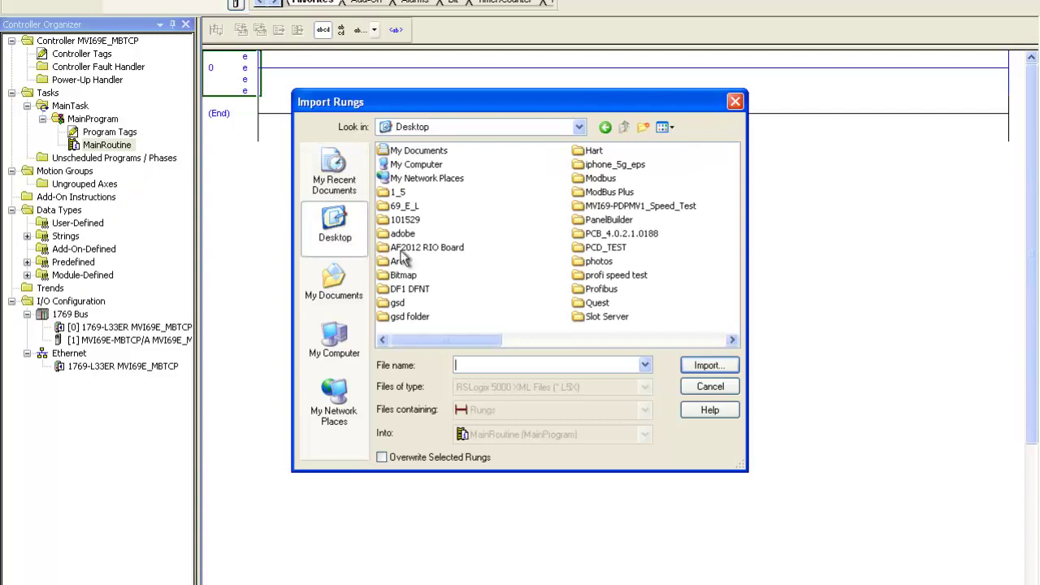
pyautogui.click(706, 342)
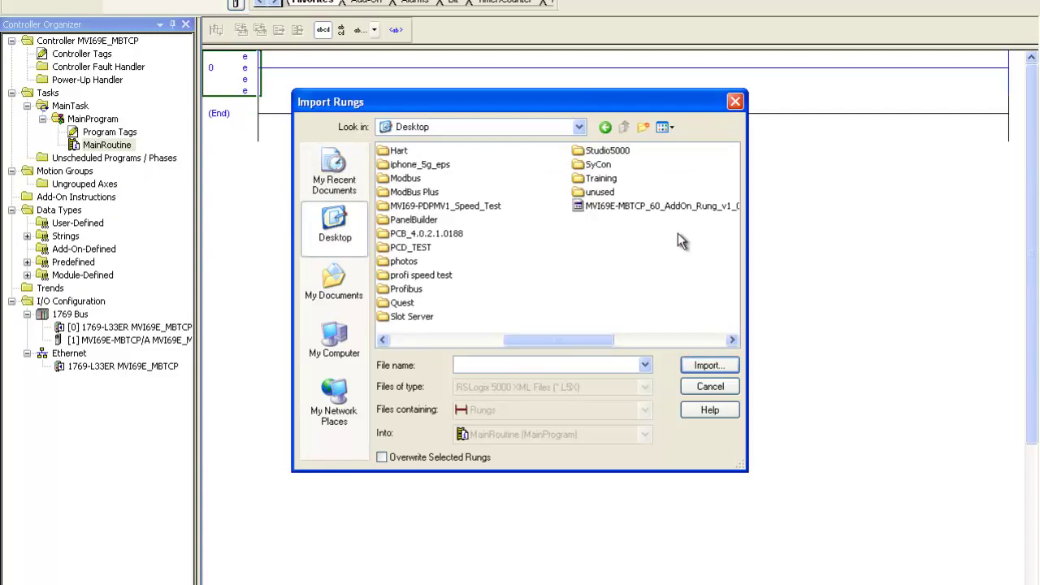
pyautogui.click(671, 201)
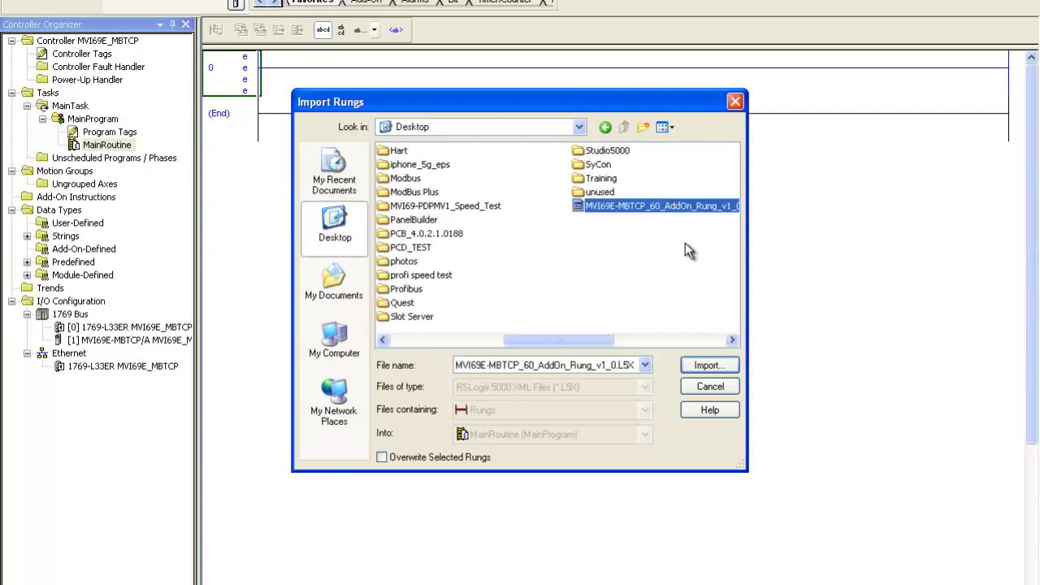
pyautogui.click(706, 366)
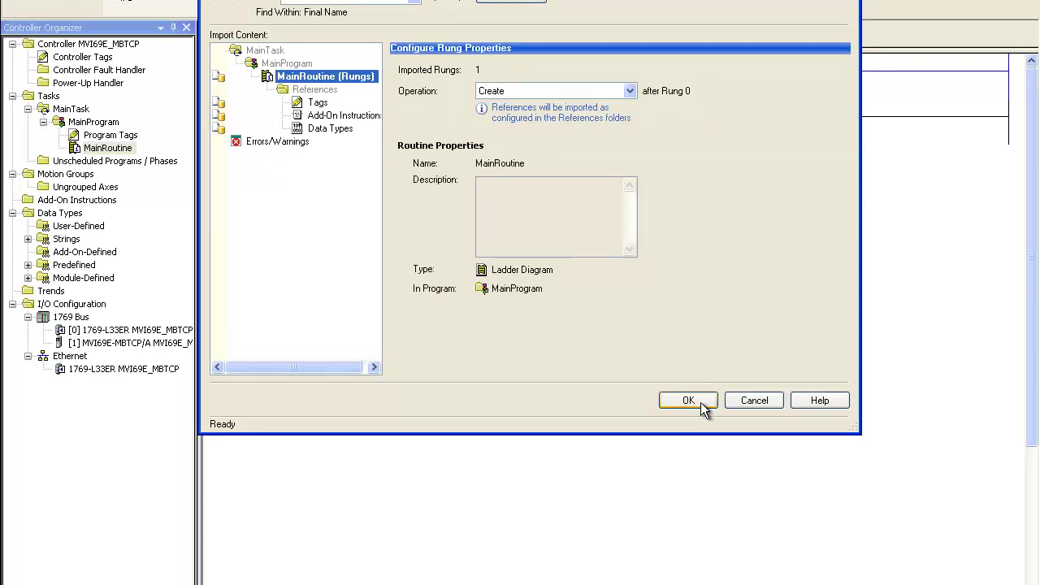
pyautogui.click(700, 402)
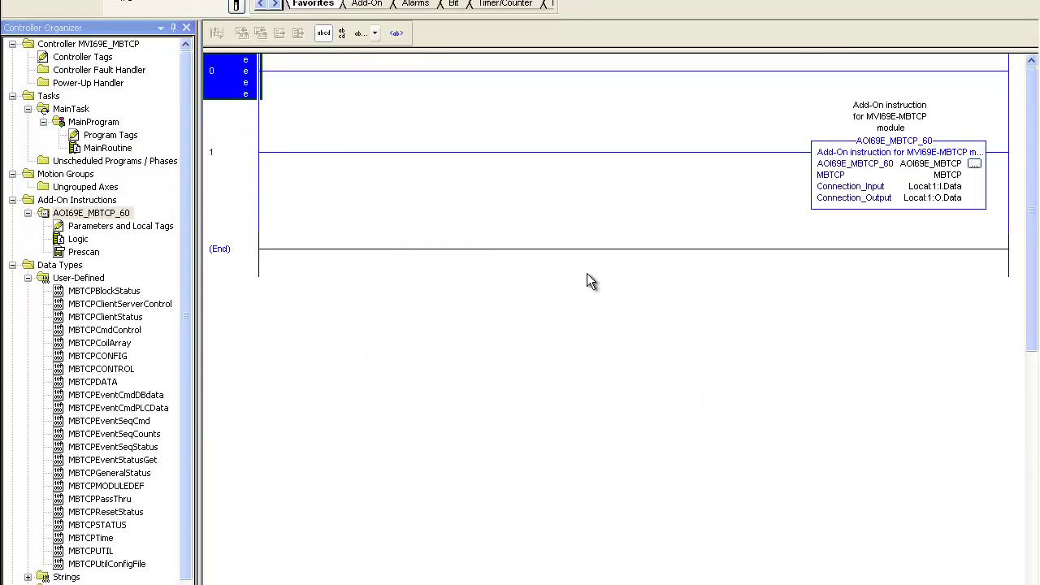
pyautogui.rightClick(236, 84)
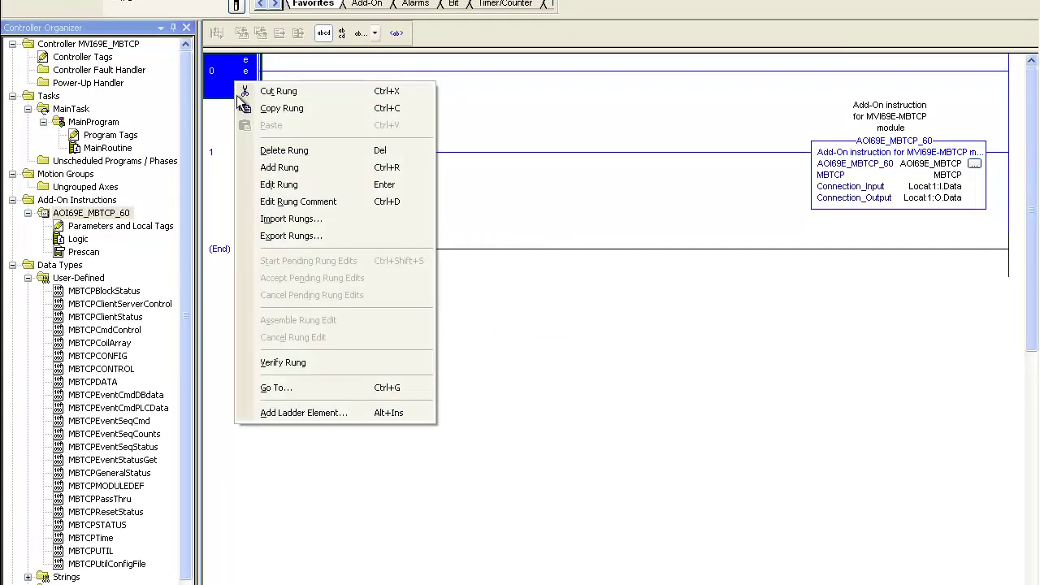
pyautogui.click(280, 151)
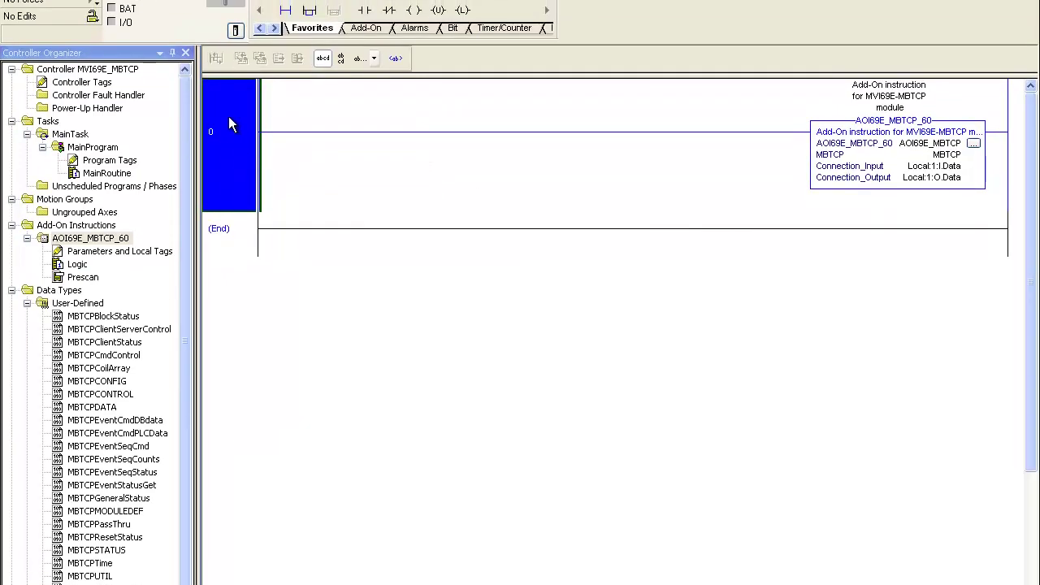
# Download the project to the 1769-L33ER controller at 10.1.2.139, returning it to Remote Run
pyautogui.click(191, 20)
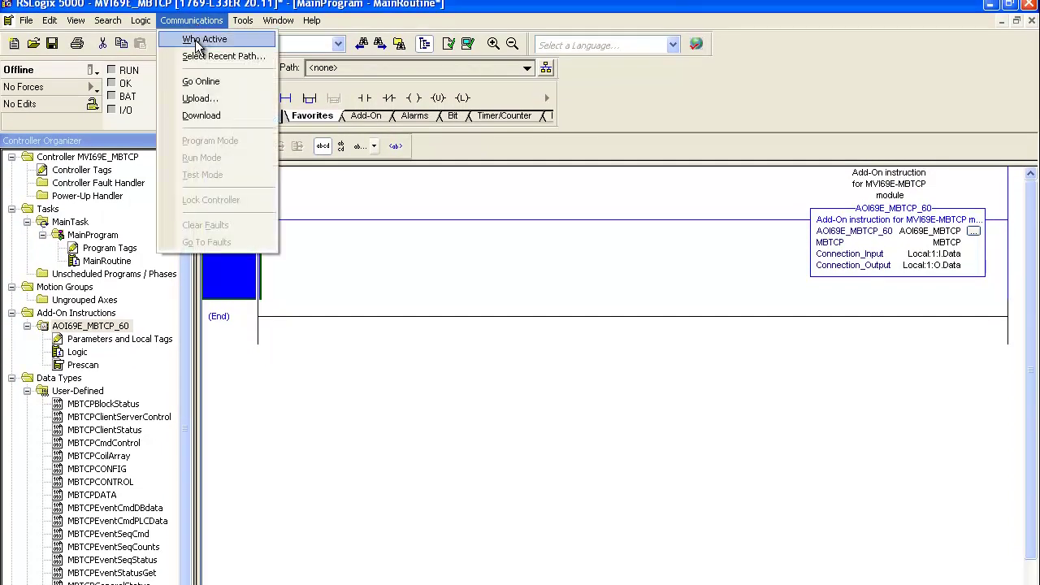
pyautogui.click(195, 43)
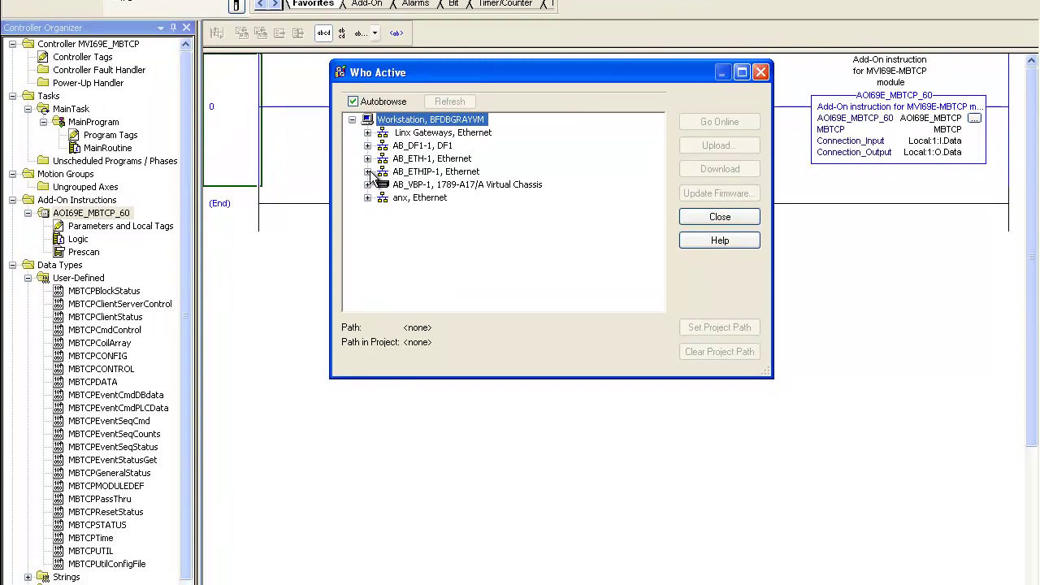
pyautogui.click(368, 172)
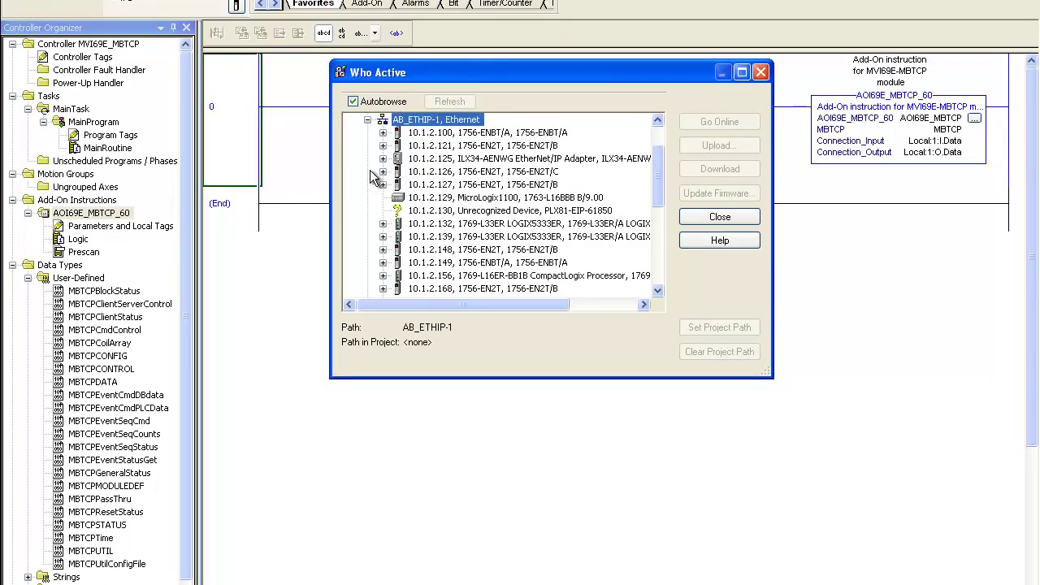
pyautogui.scroll(-1, 370, 177)
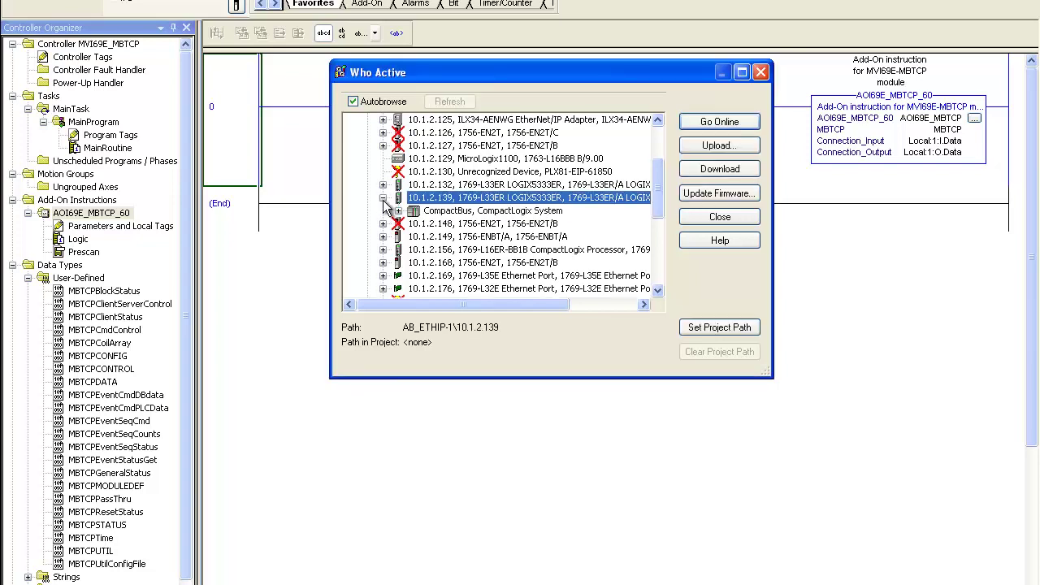
pyautogui.click(398, 212)
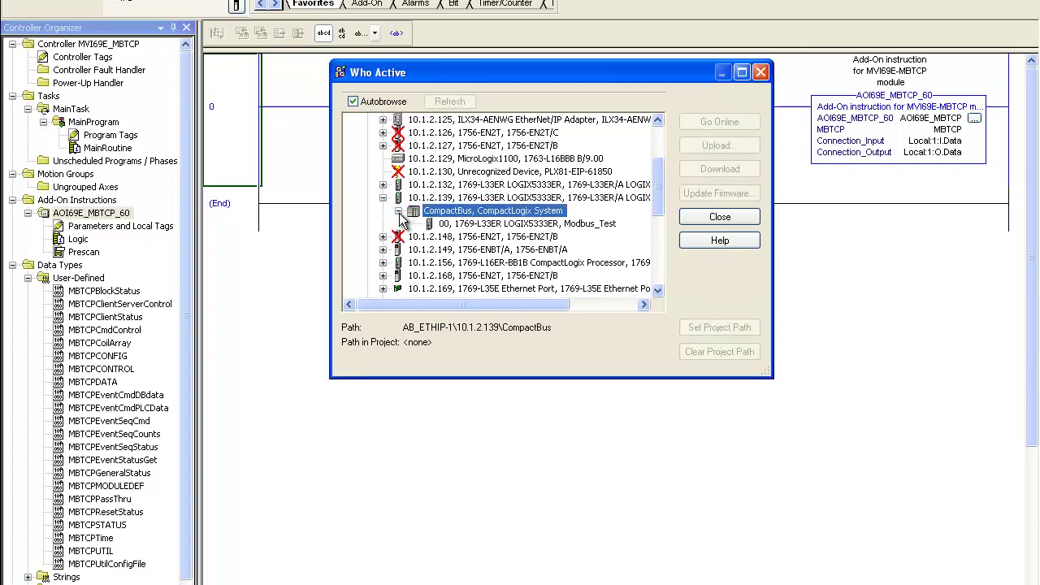
pyautogui.doubleClick(463, 226)
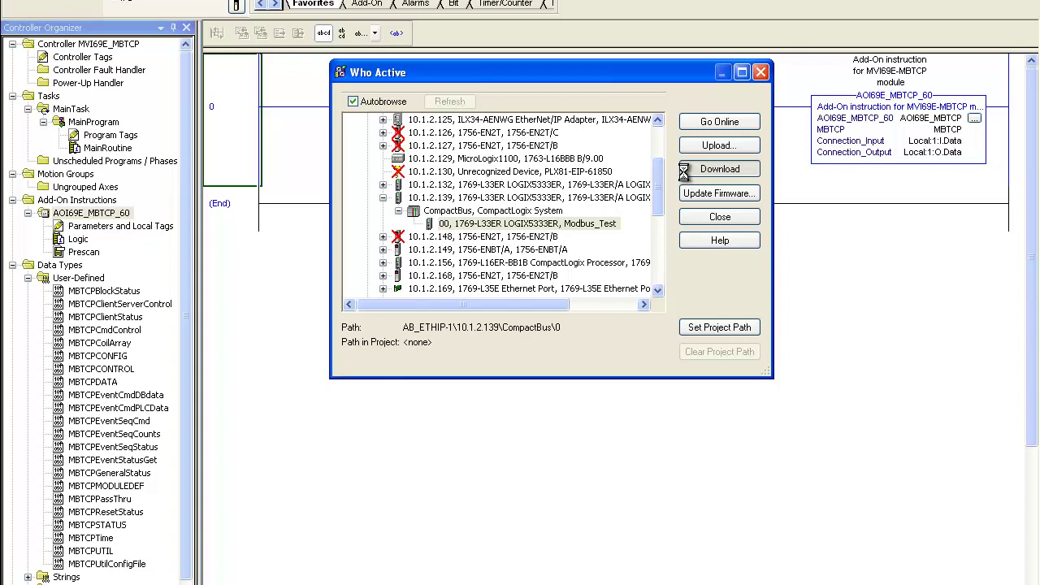
pyautogui.click(494, 380)
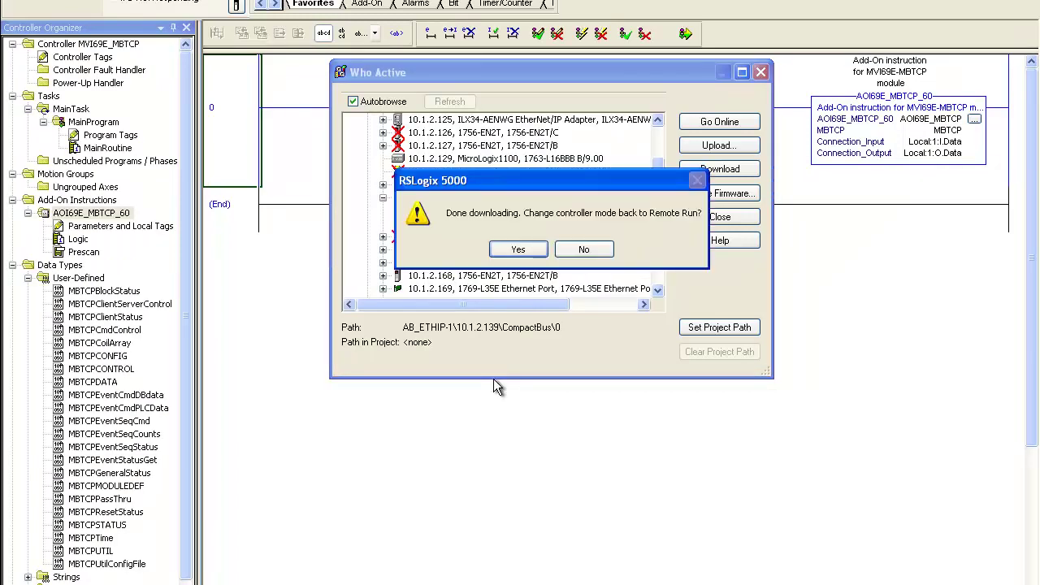
pyautogui.click(505, 249)
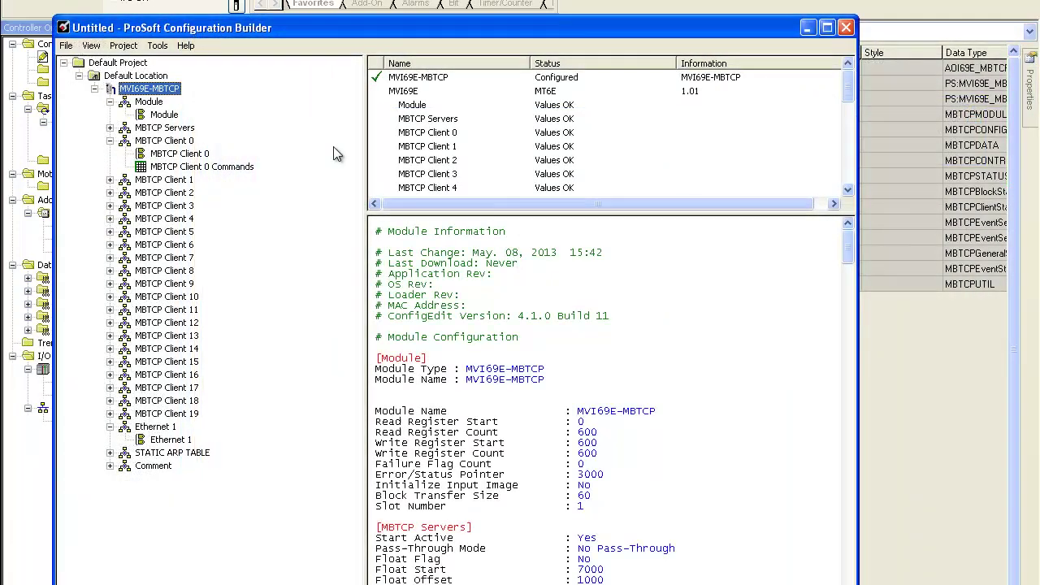
# Target the module configuration download at the 1769-L33ER in slot 0 at 10.1.2.139
pyautogui.rightClick(146, 93)
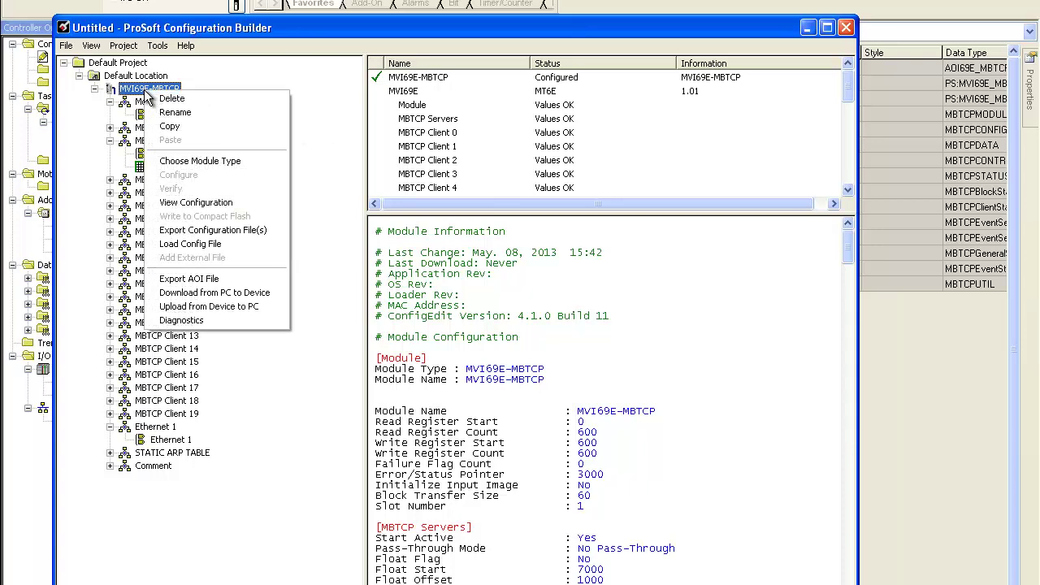
pyautogui.click(185, 294)
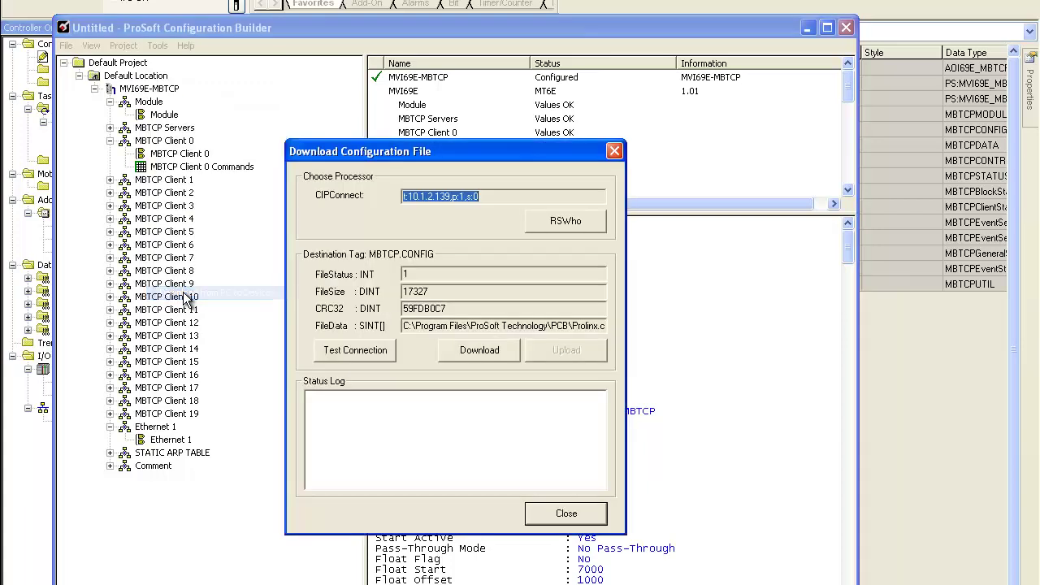
pyautogui.click(556, 220)
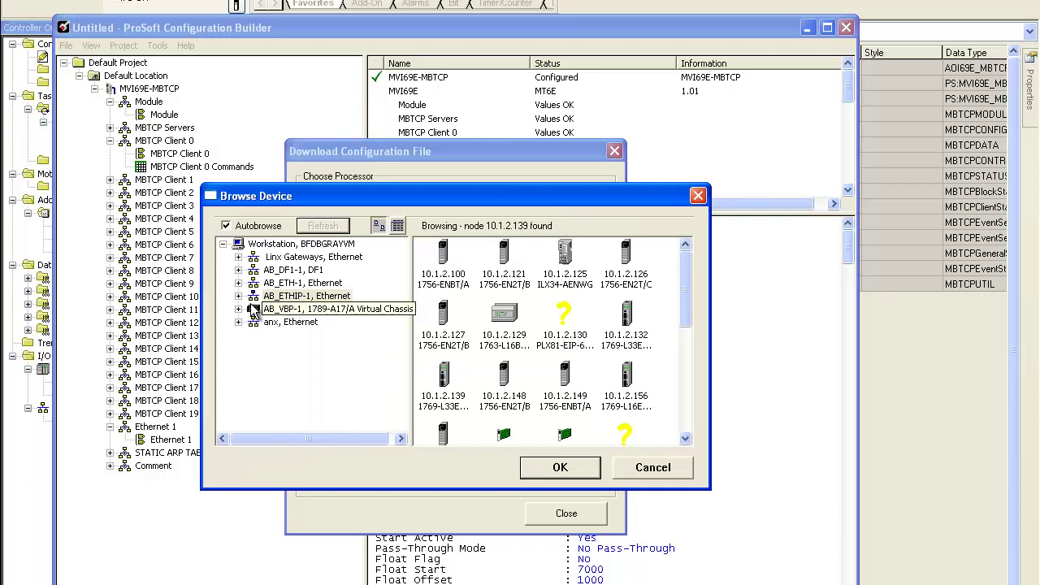
pyautogui.click(239, 296)
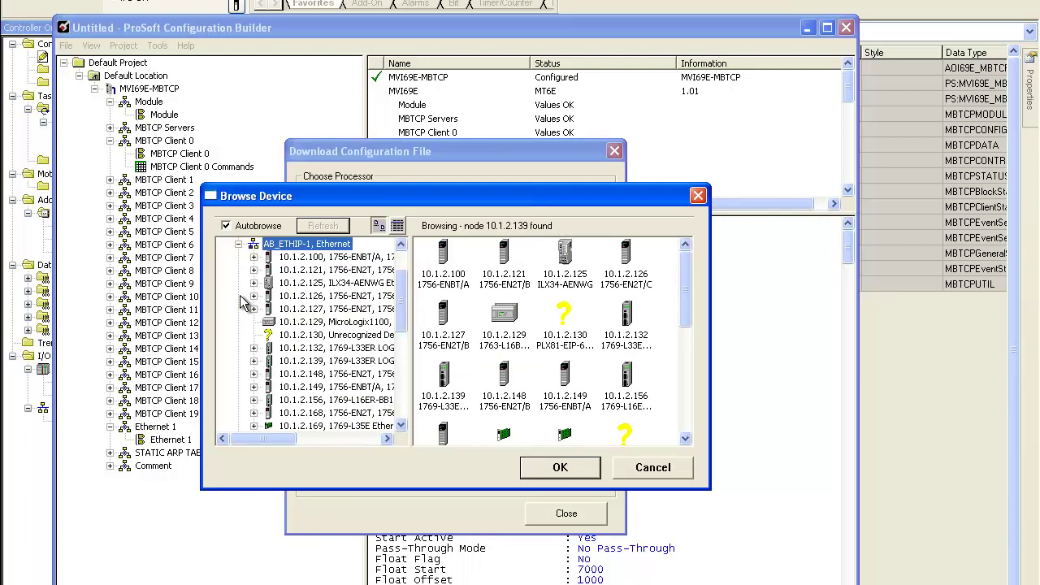
pyautogui.click(253, 363)
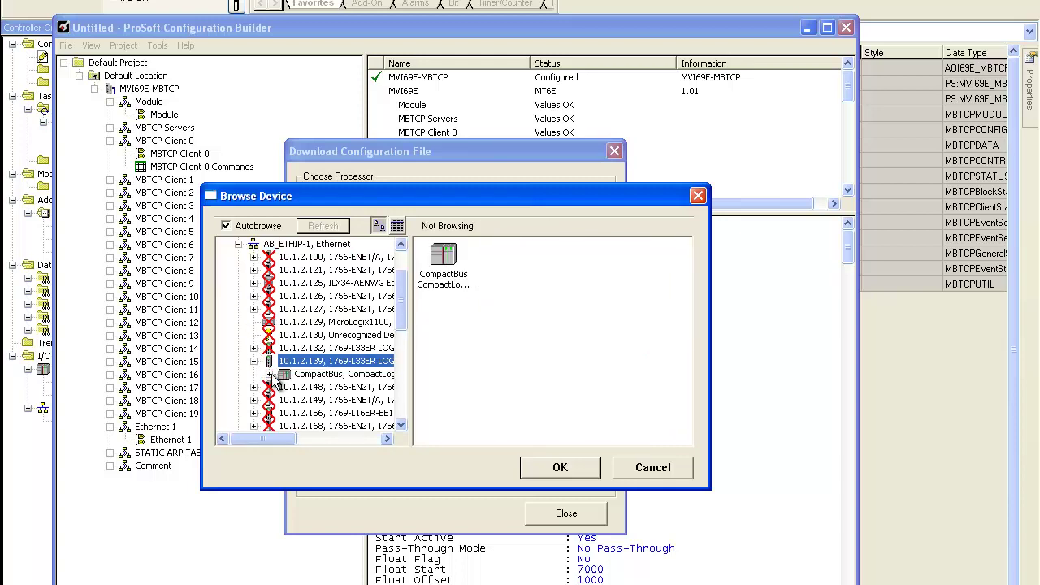
pyautogui.click(280, 376)
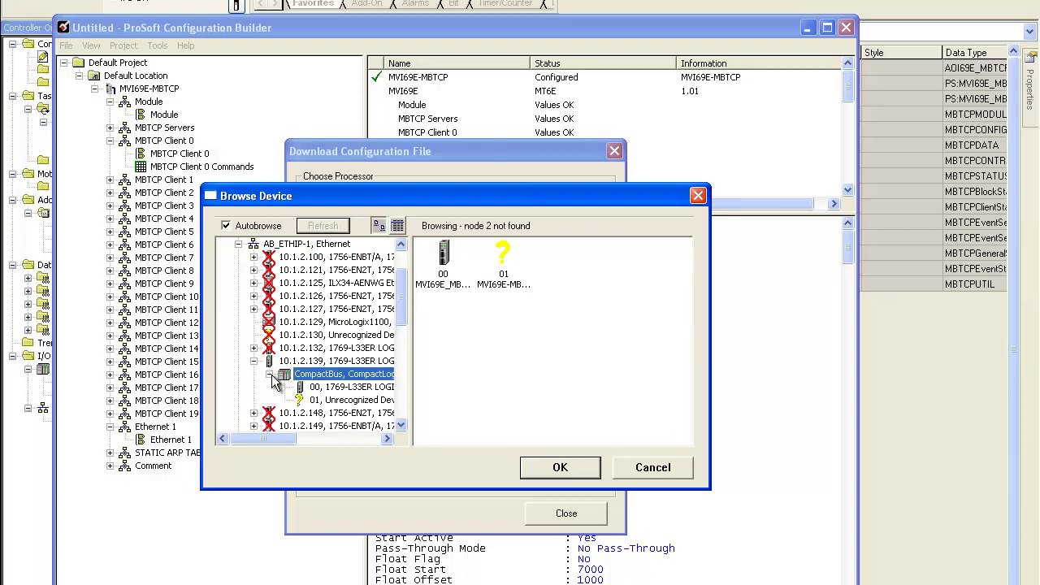
pyautogui.click(327, 389)
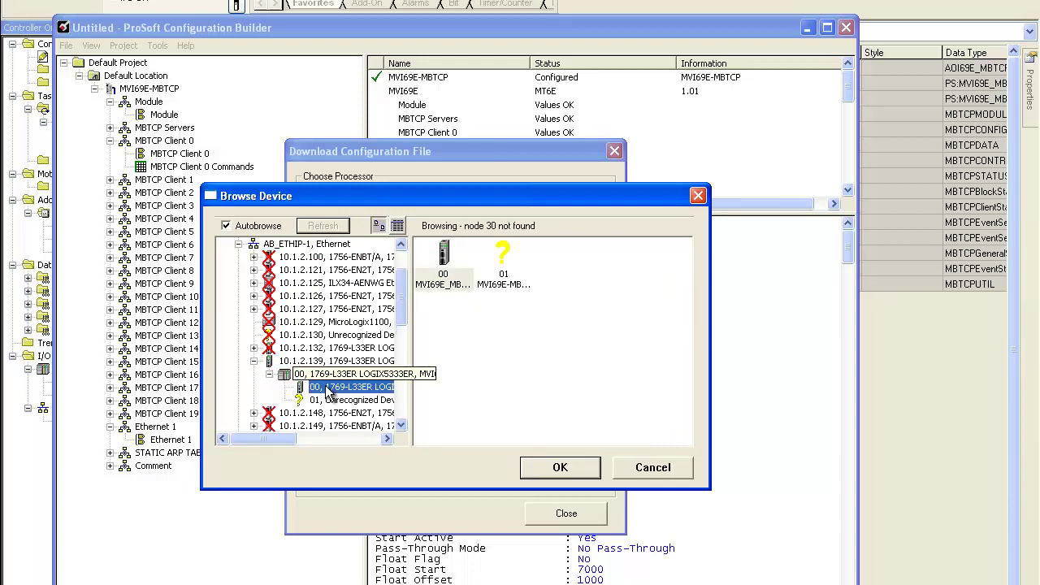
pyautogui.click(560, 470)
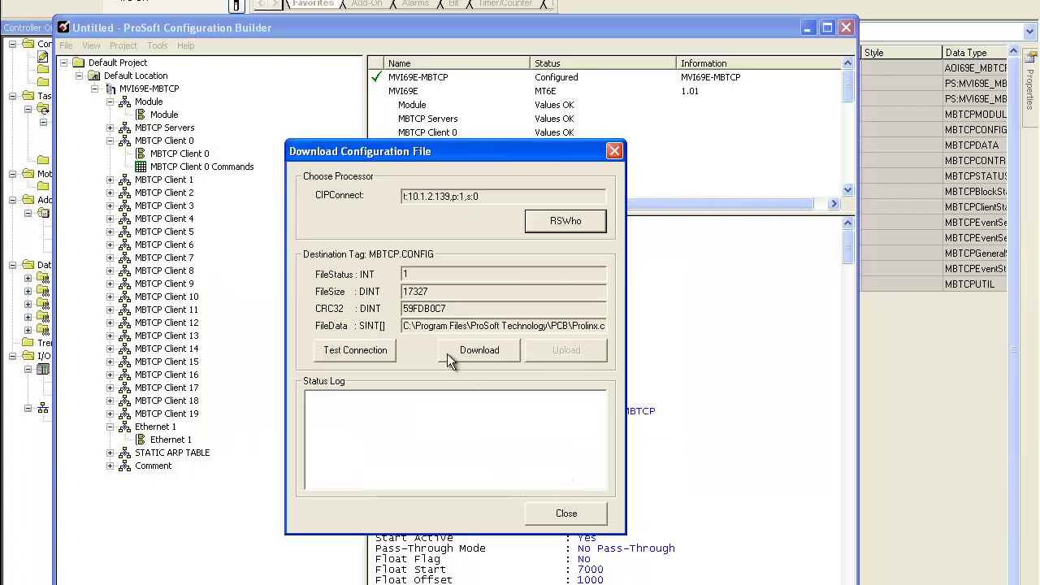
# Test the connection, download the configuration until 'Module Running', and close the dialog
pyautogui.click(380, 349)
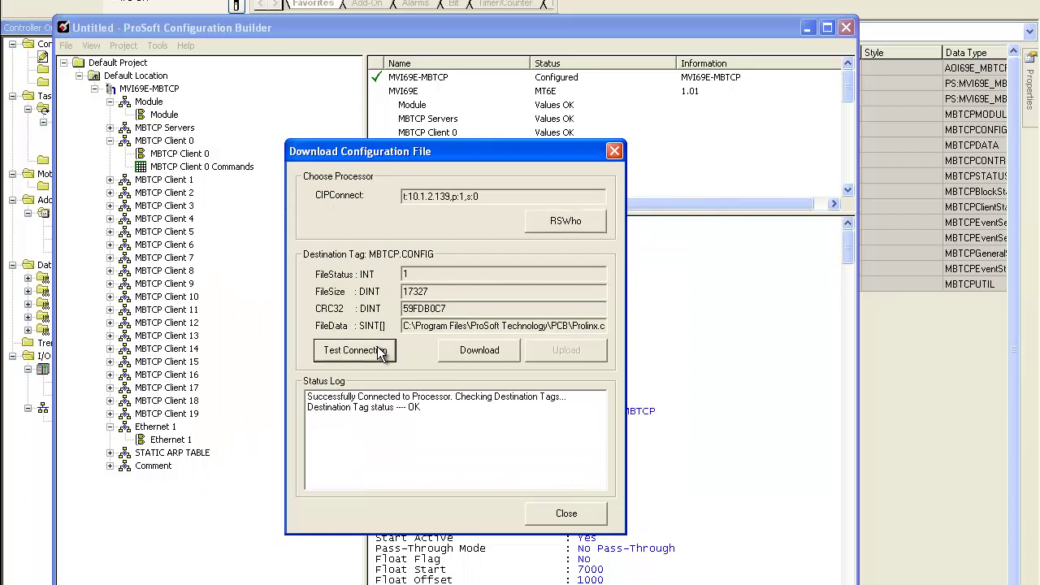
pyautogui.click(455, 358)
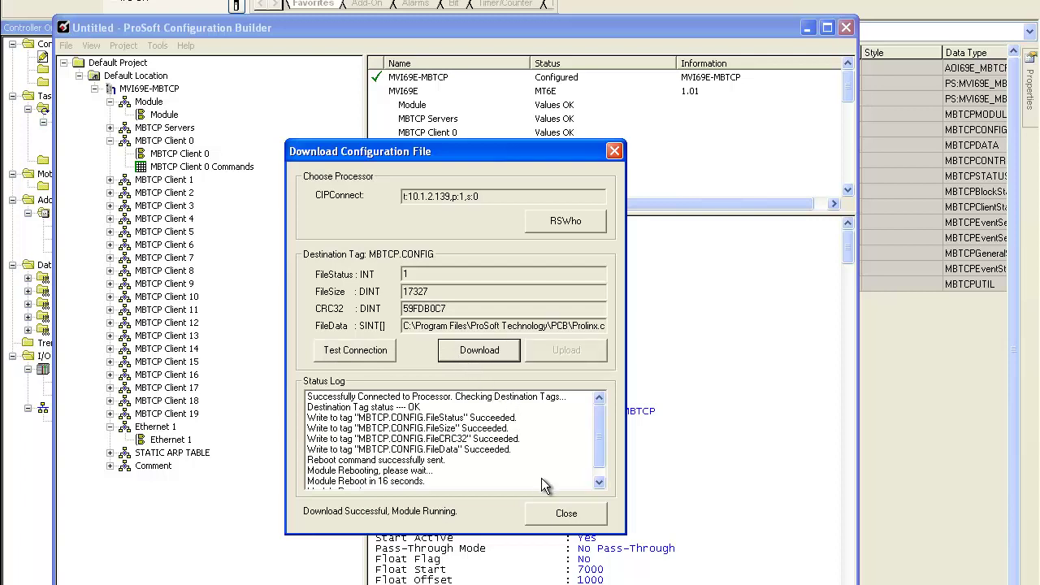
pyautogui.click(556, 514)
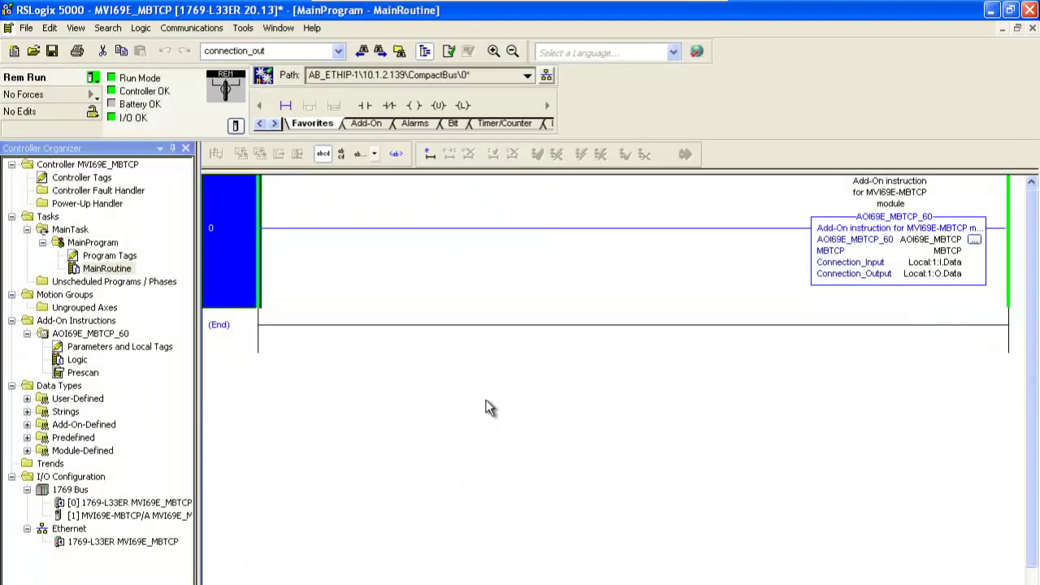
# Open Controller Tags and expand MBTCP.DATA, briefly inspecting the ReadData and WriteData arrays
pyautogui.doubleClick(95, 177)
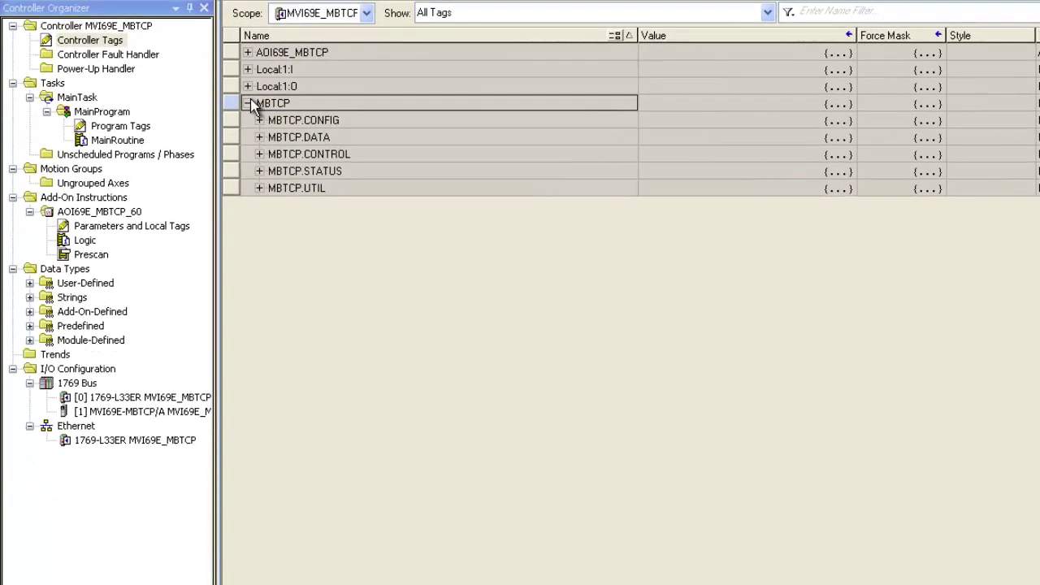
pyautogui.click(258, 136)
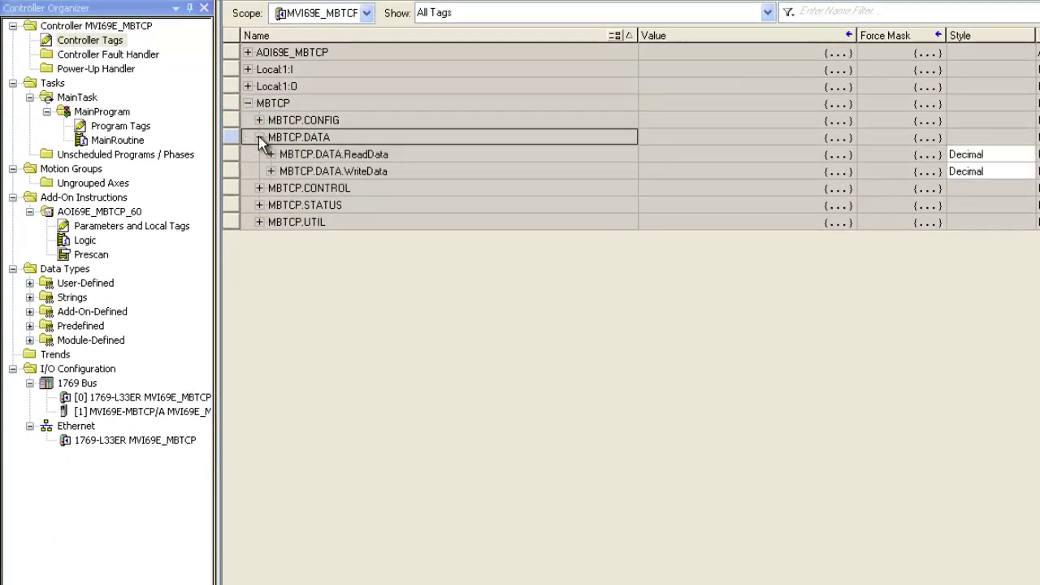
pyautogui.click(272, 154)
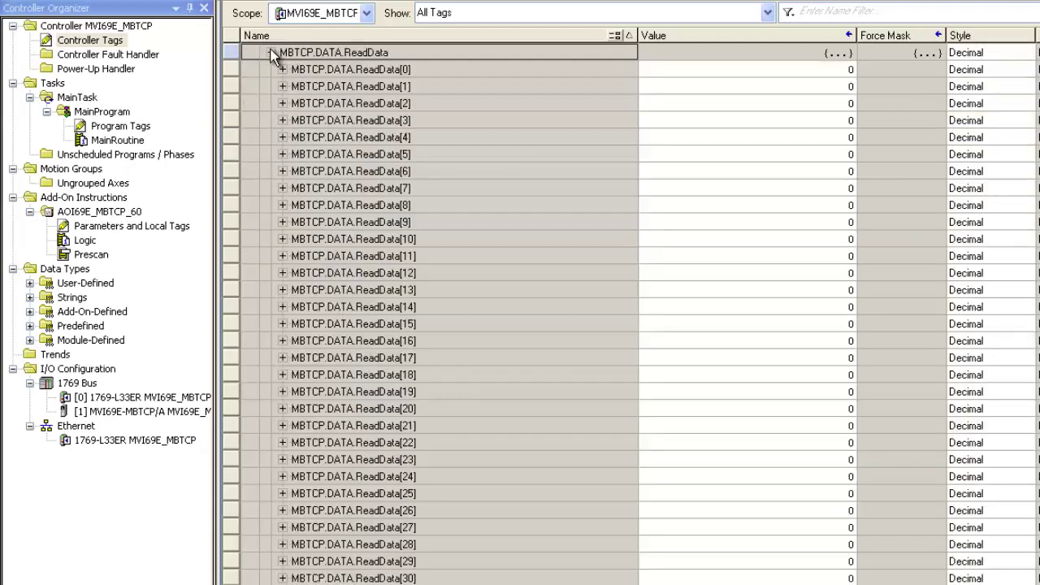
pyautogui.click(272, 53)
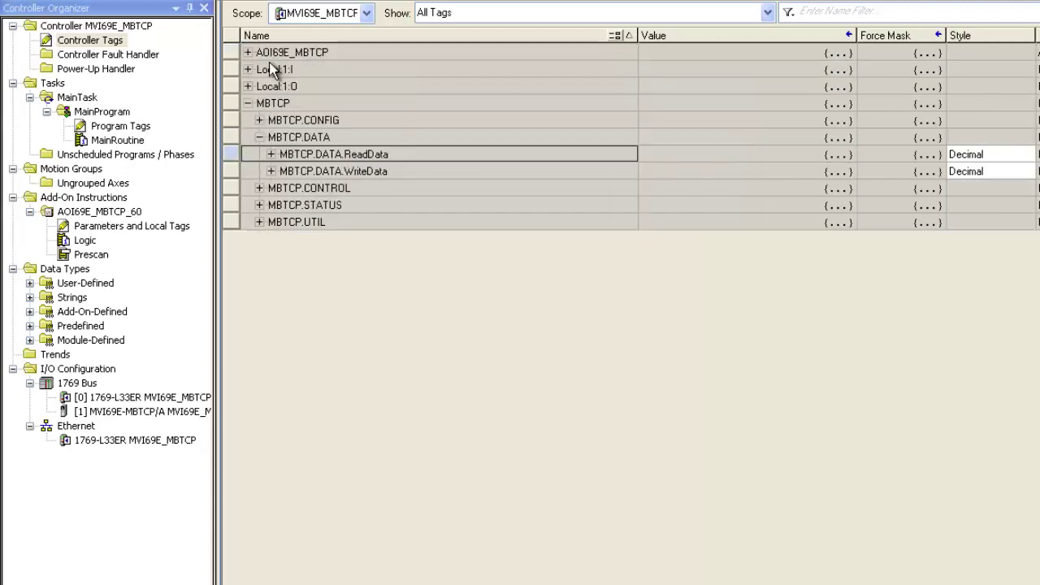
pyautogui.click(272, 171)
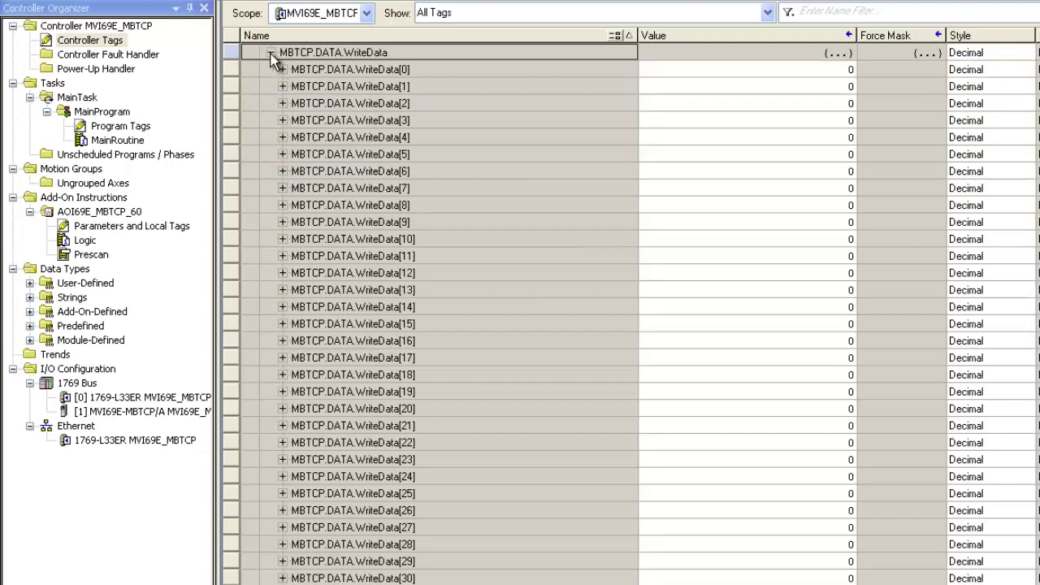
pyautogui.click(271, 54)
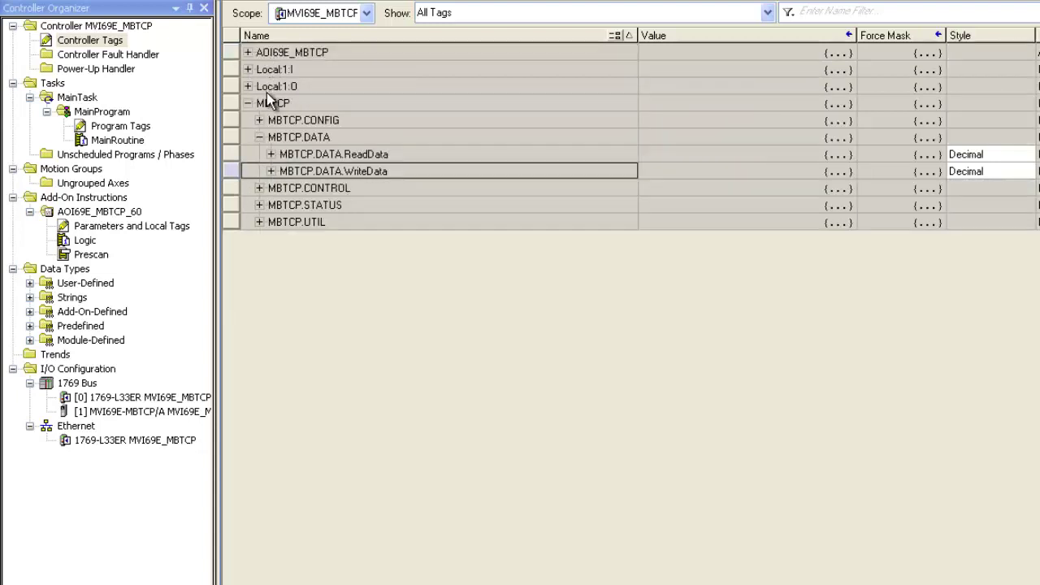
pyautogui.click(259, 137)
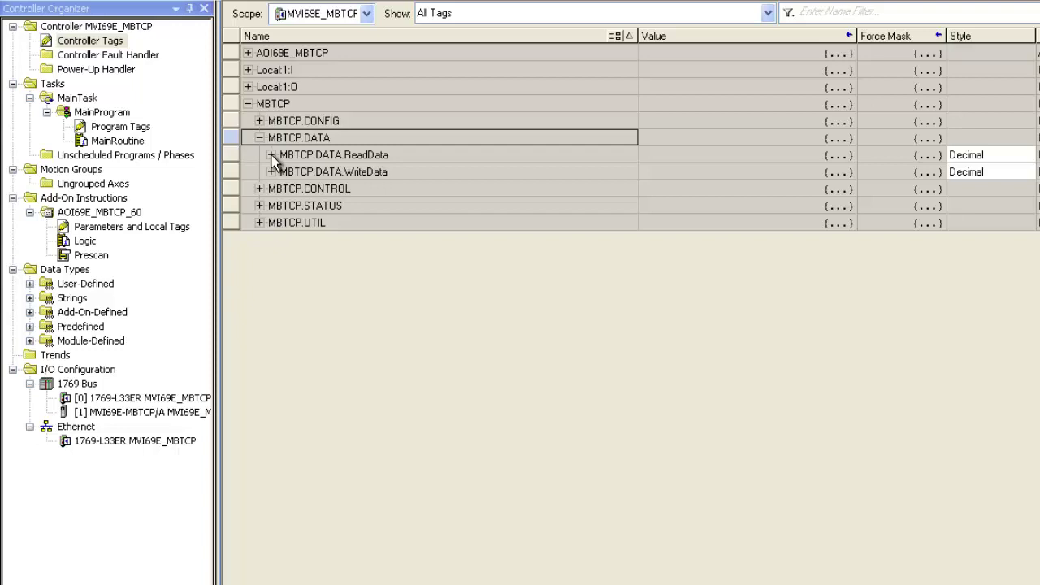
# Expand ReadData and check that ReadData[500] through [502] each read -48
pyautogui.click(272, 155)
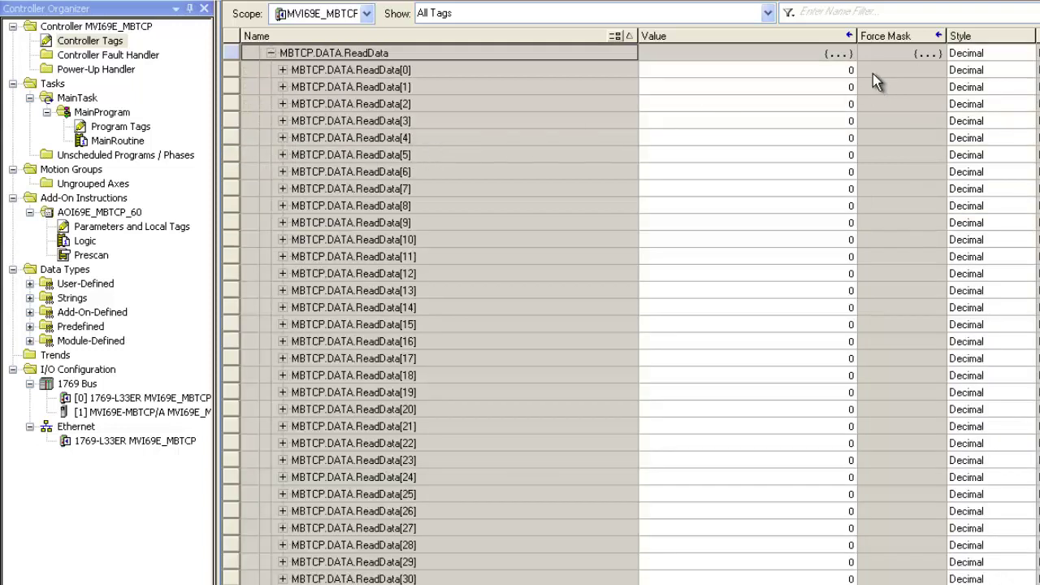
pyautogui.scroll(-20, 536, 317)
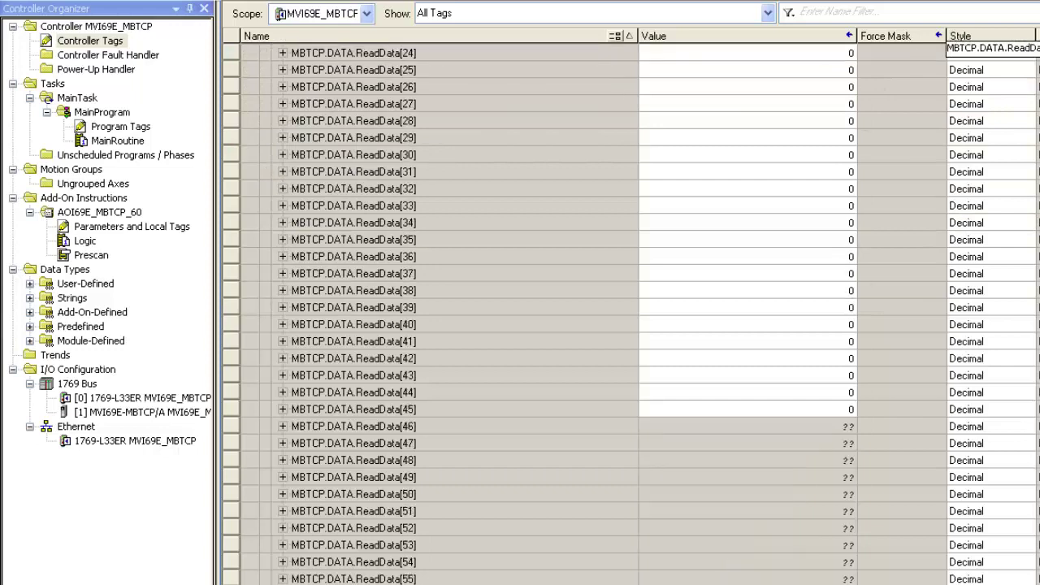
pyautogui.scroll(-20, 536, 317)
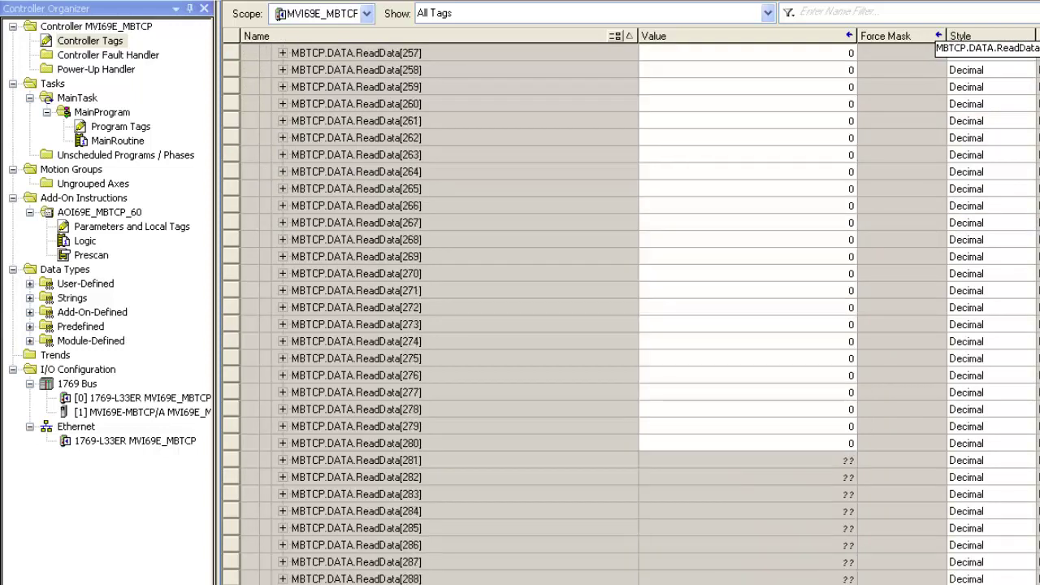
pyautogui.scroll(-20, 536, 316)
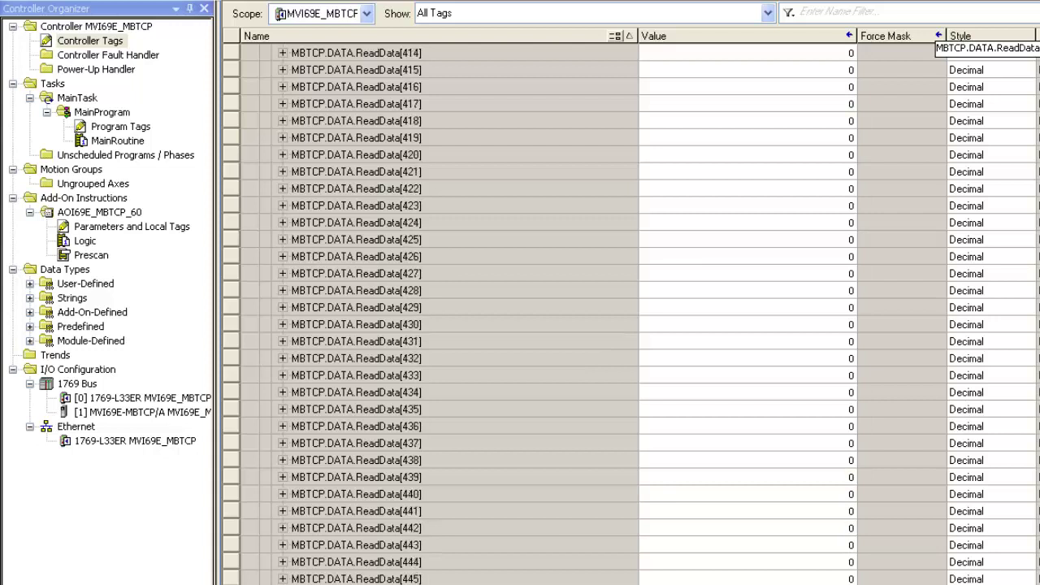
pyautogui.scroll(-8, 536, 317)
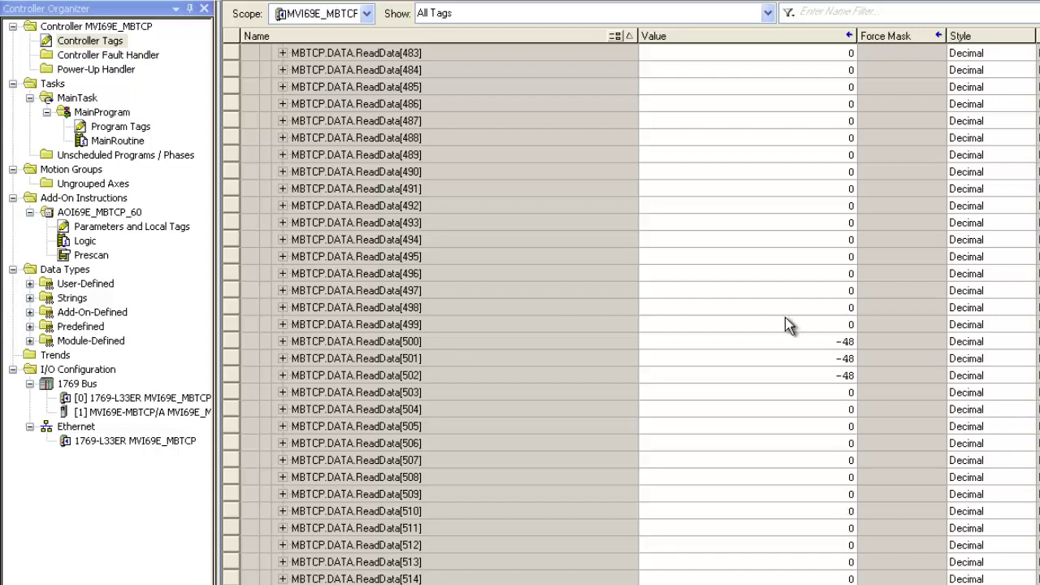
pyautogui.click(236, 339)
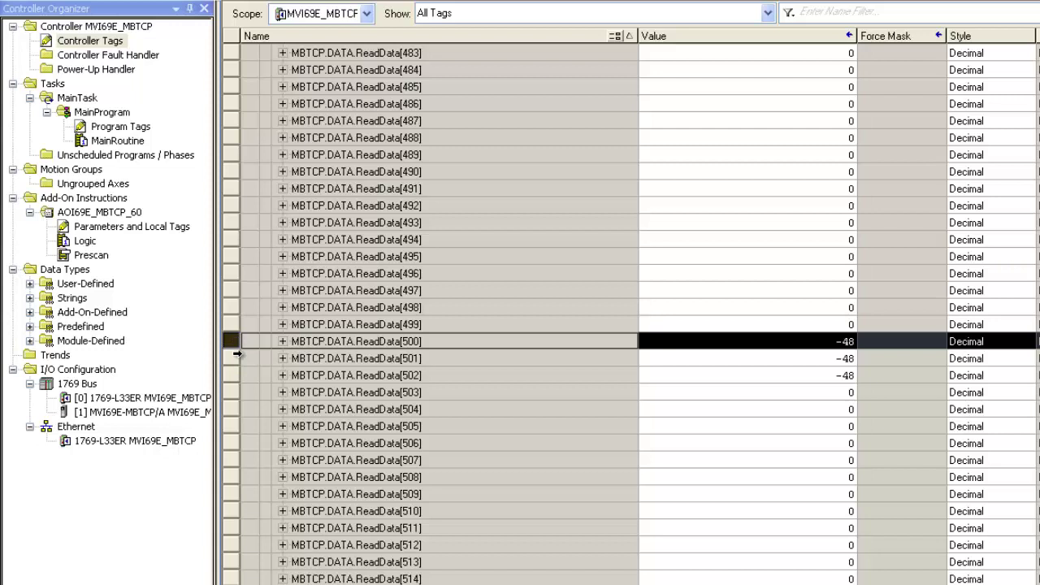
pyautogui.click(236, 357)
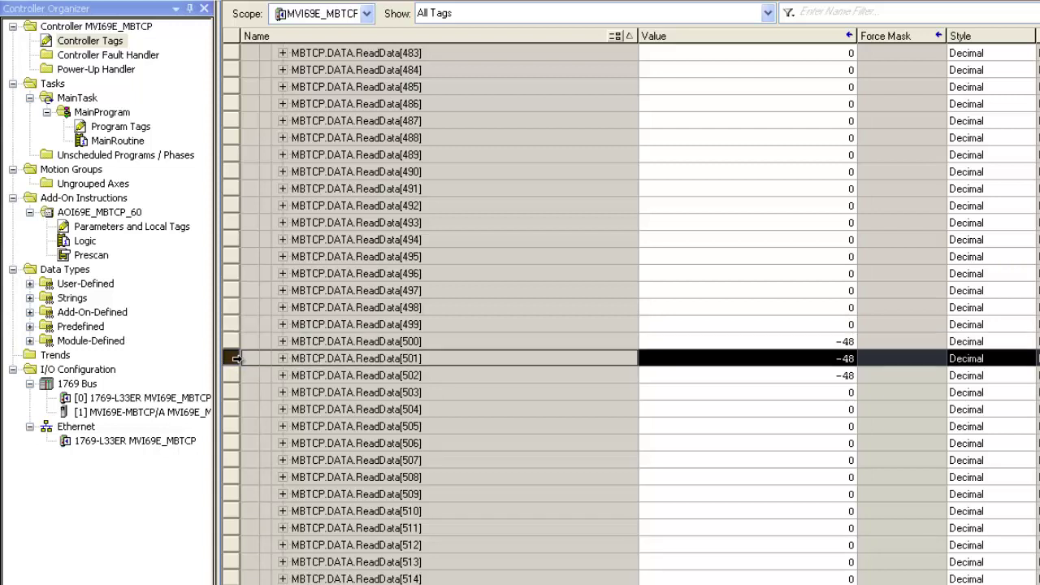
pyautogui.click(235, 376)
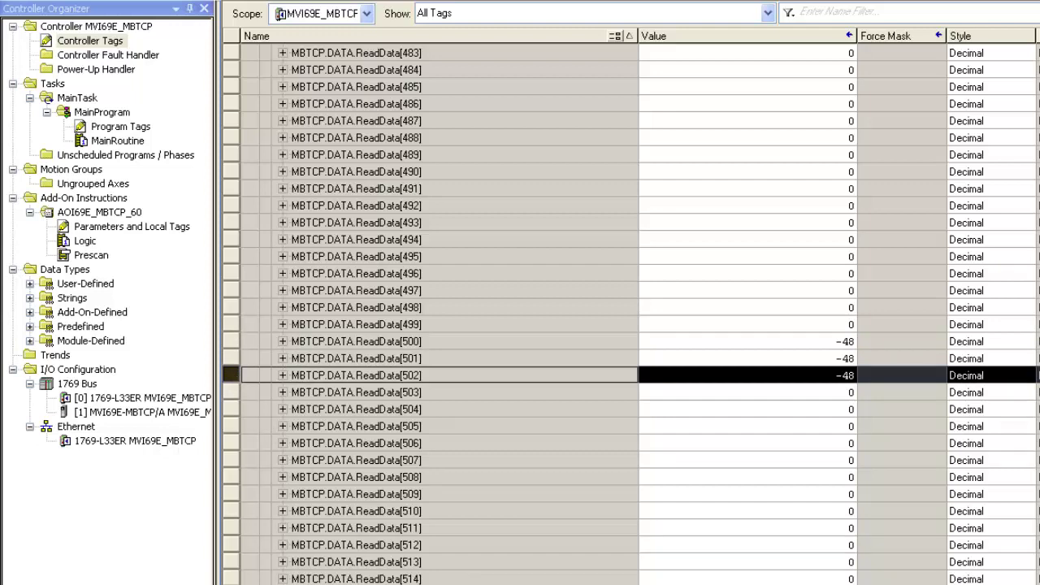
pyautogui.hotkey('alt', 'Tab')
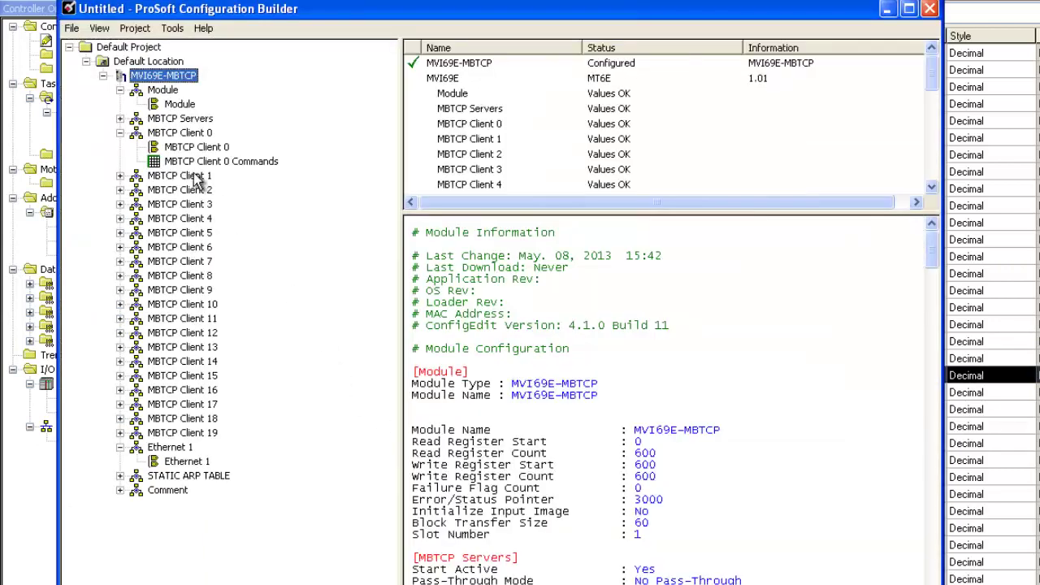
# Reopen the MBTCP Client 0 command editor to review its three commands to 10.1.2.100
pyautogui.click(186, 162)
pyautogui.doubleClick(185, 165)
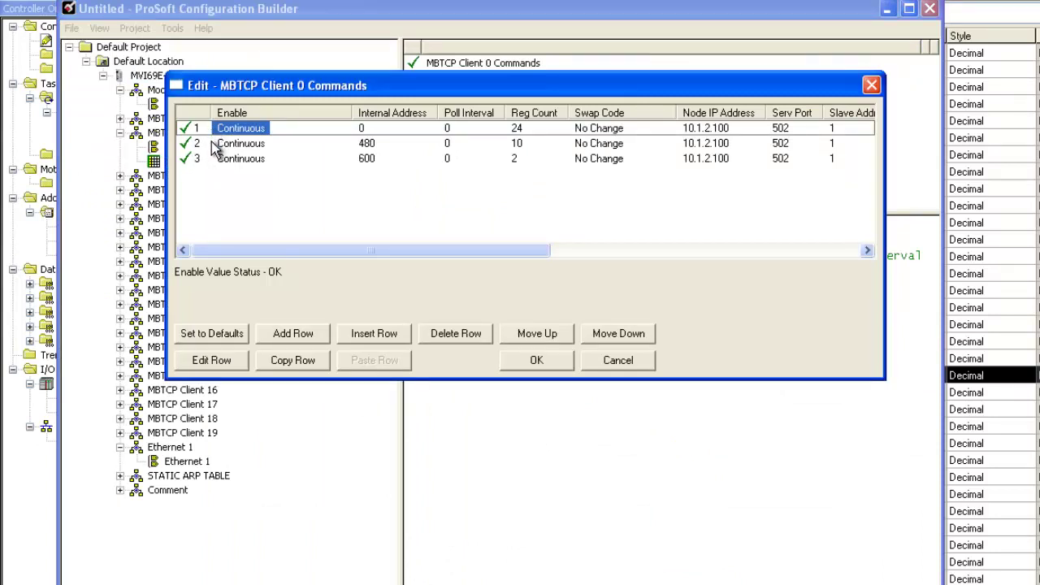
pyautogui.click(961, 342)
# Leave the ReadData[500] display style unchanged and select ReadData[500]–[502] to confirm they now read 0
pyautogui.press('Escape')
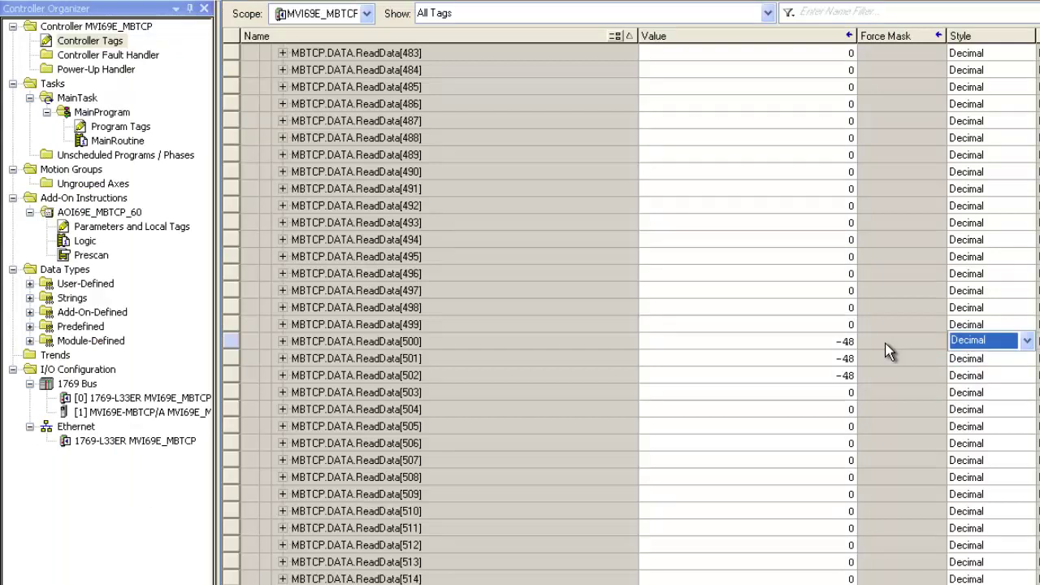
pyautogui.click(885, 375)
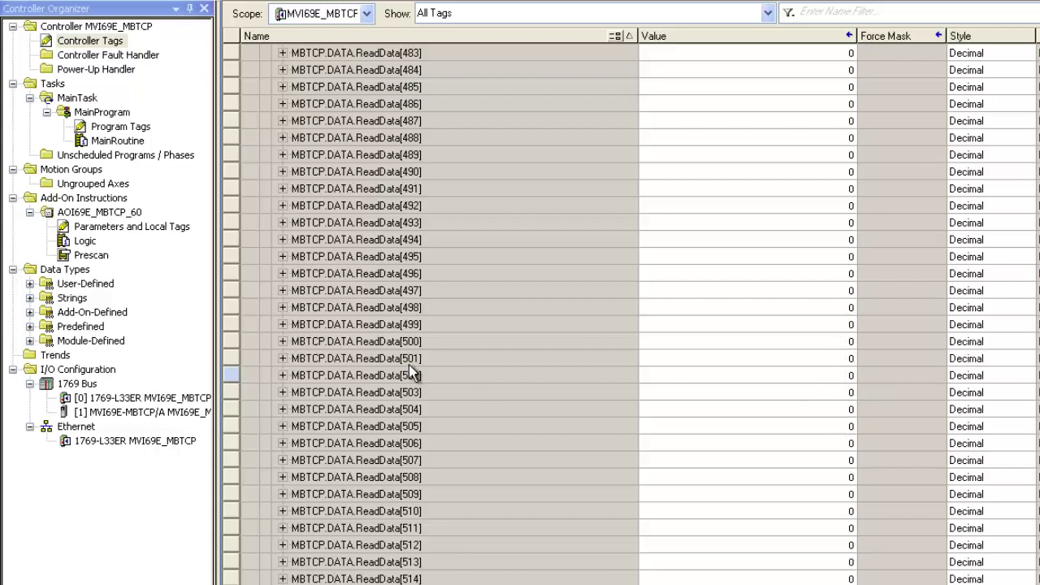
pyautogui.moveTo(233, 342); pyautogui.dragTo(233, 375)
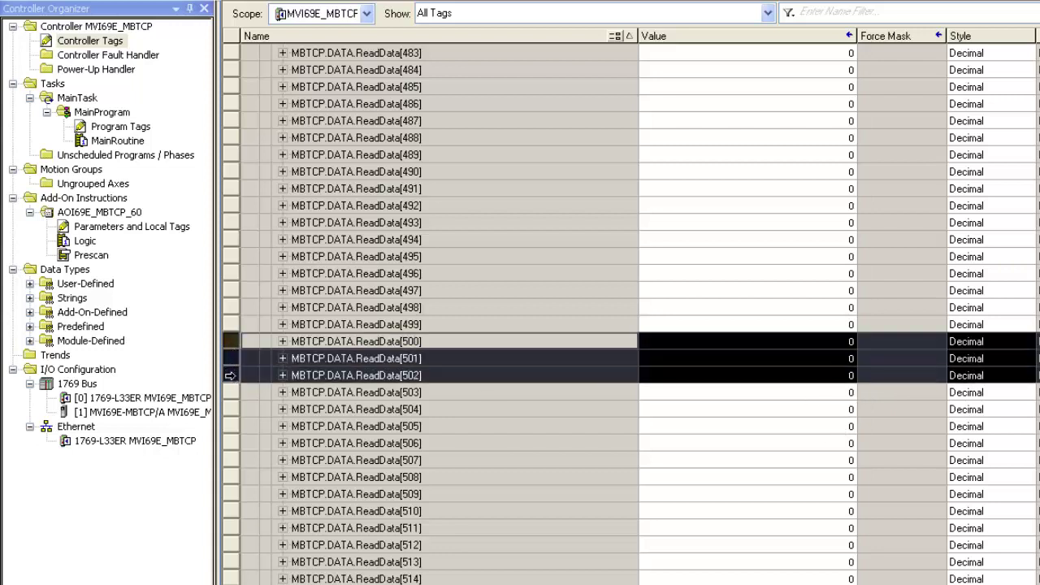